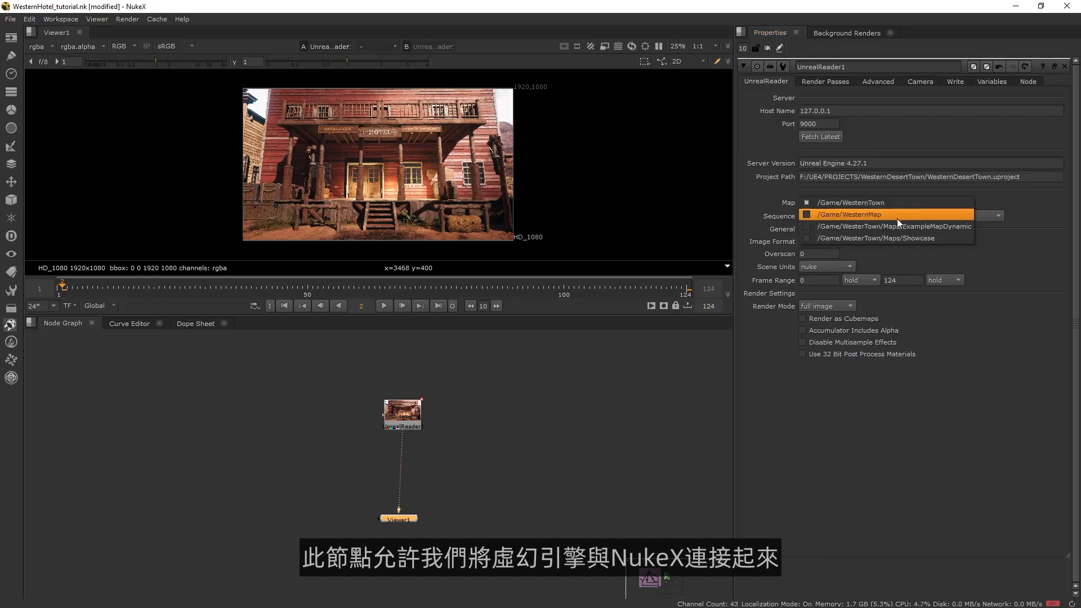
Step: Review the maps available to the UnrealReader node
click(907, 203)
click(909, 216)
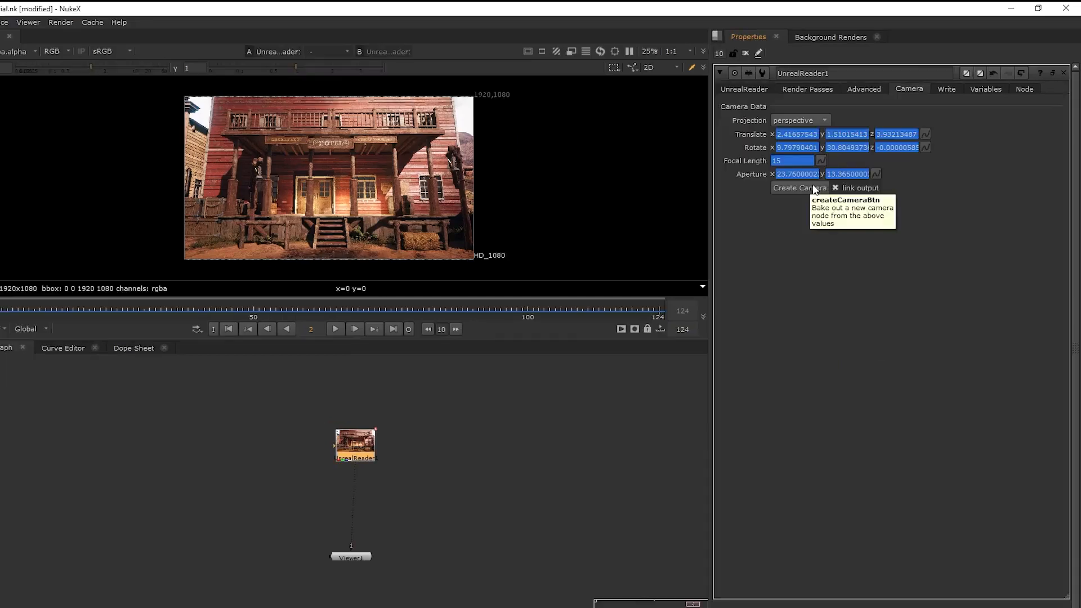
Step: Bake out a camera node from the UnrealReader's camera data and show the UnrealReader node in the viewer
click(829, 171)
drag(466, 446, 437, 442)
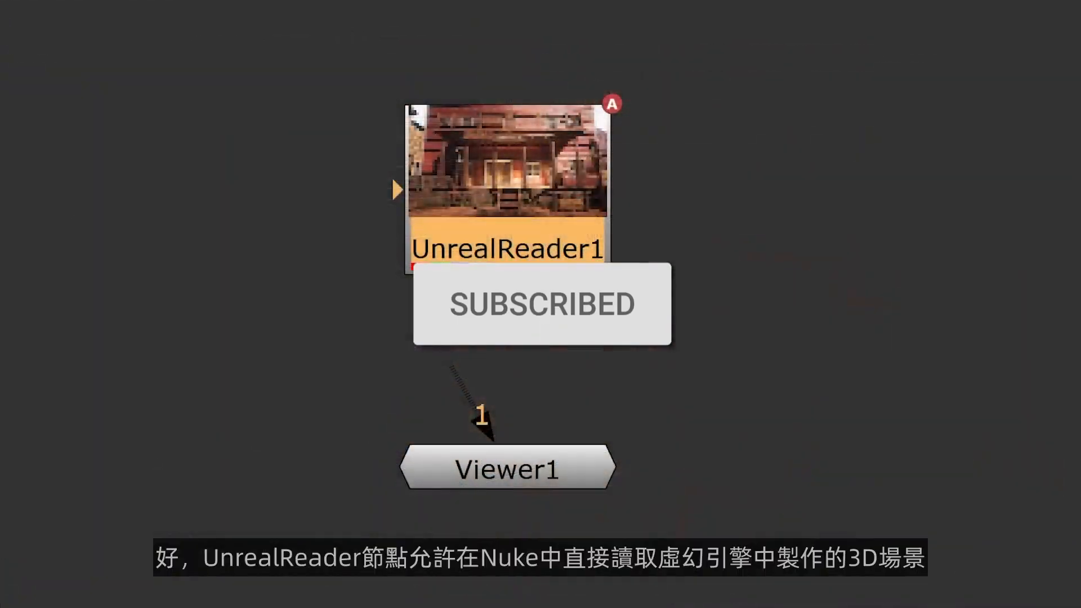
key(1)
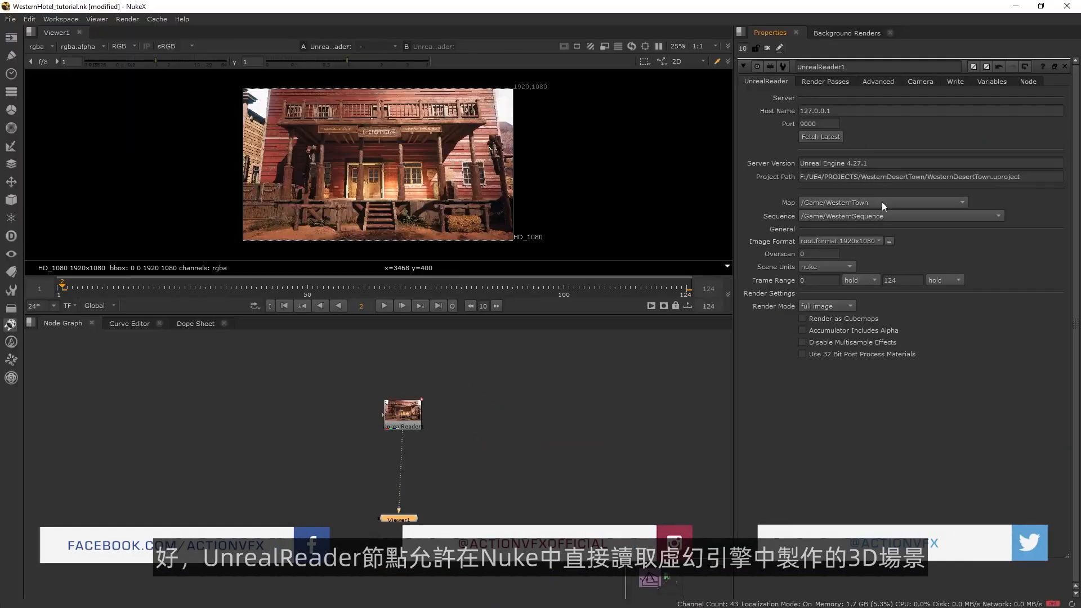
Step: Look through the Unreal project's maps offered by UnrealReader1, including /Game/WesternTown and /Game/WesternMap
click(895, 202)
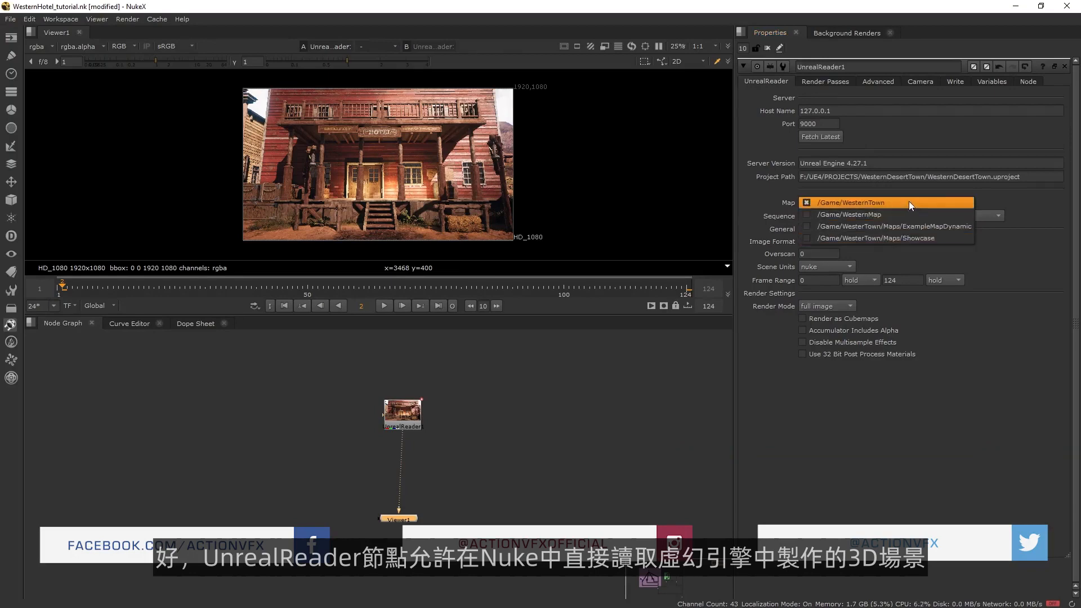
click(909, 201)
click(910, 215)
click(910, 217)
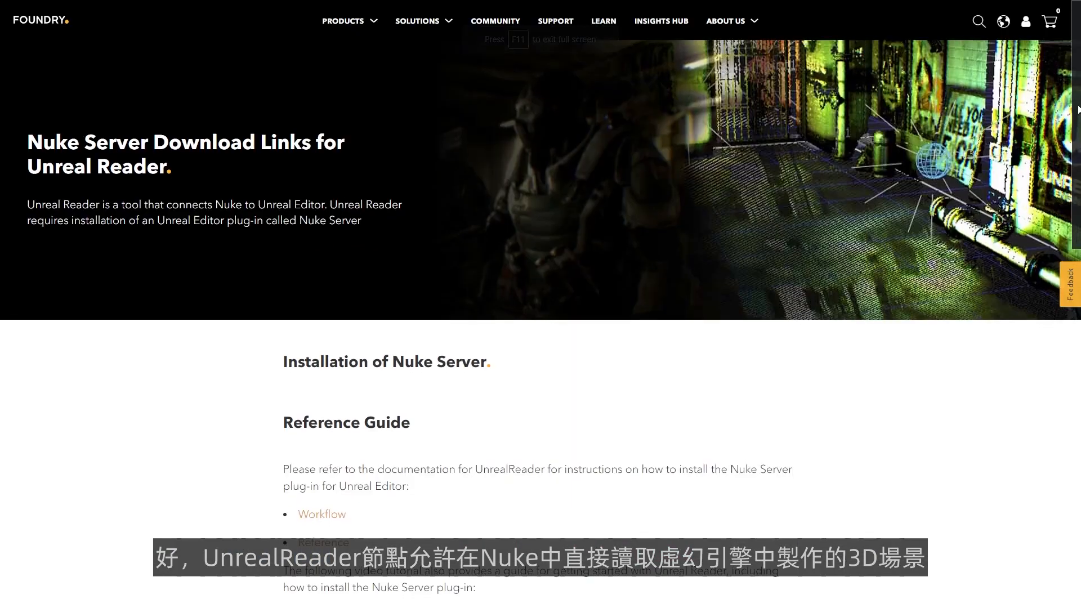
Step: Read through Foundry's Nuke Server download page and select the downloaded Foundry folder in NukeServerDownload
drag(1078, 109, 1077, 392)
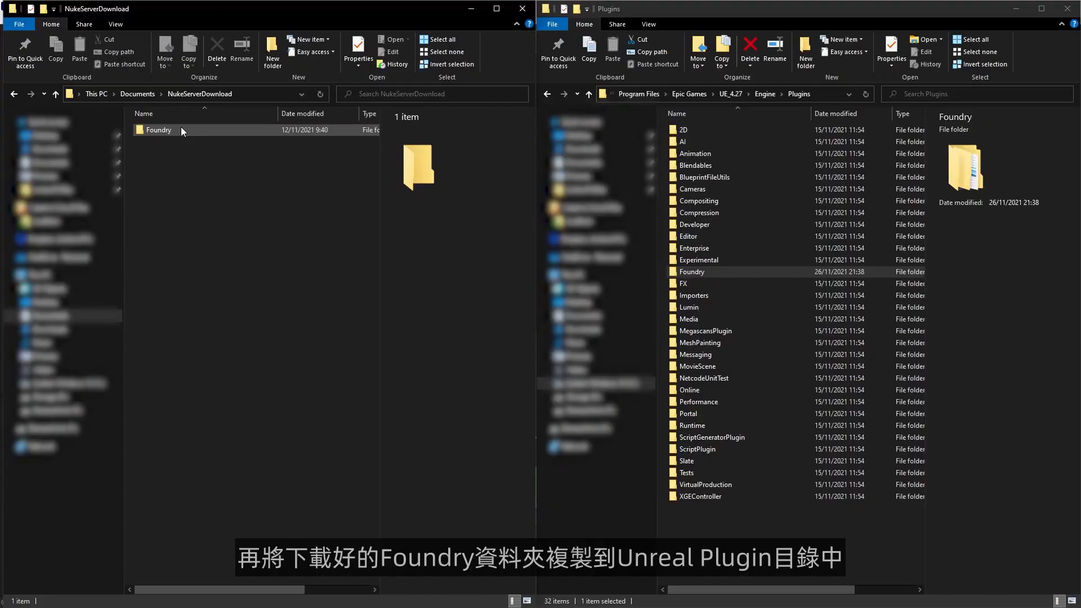
click(181, 127)
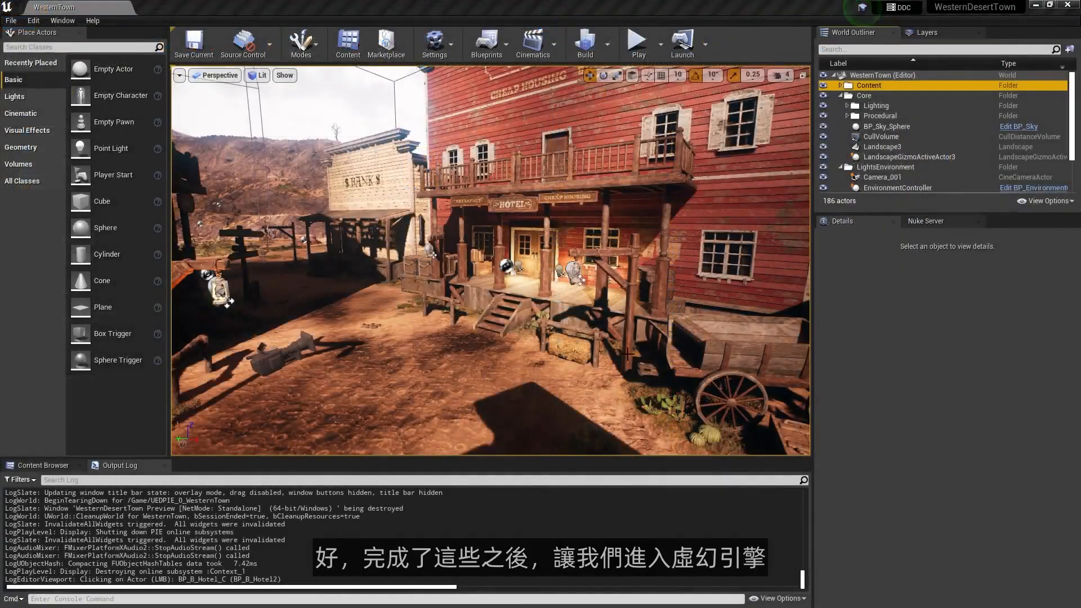
Step: Switch to Unreal Editor and examine the hotel porch and its lights in the WesternTown level
right_drag(627, 354, 573, 365)
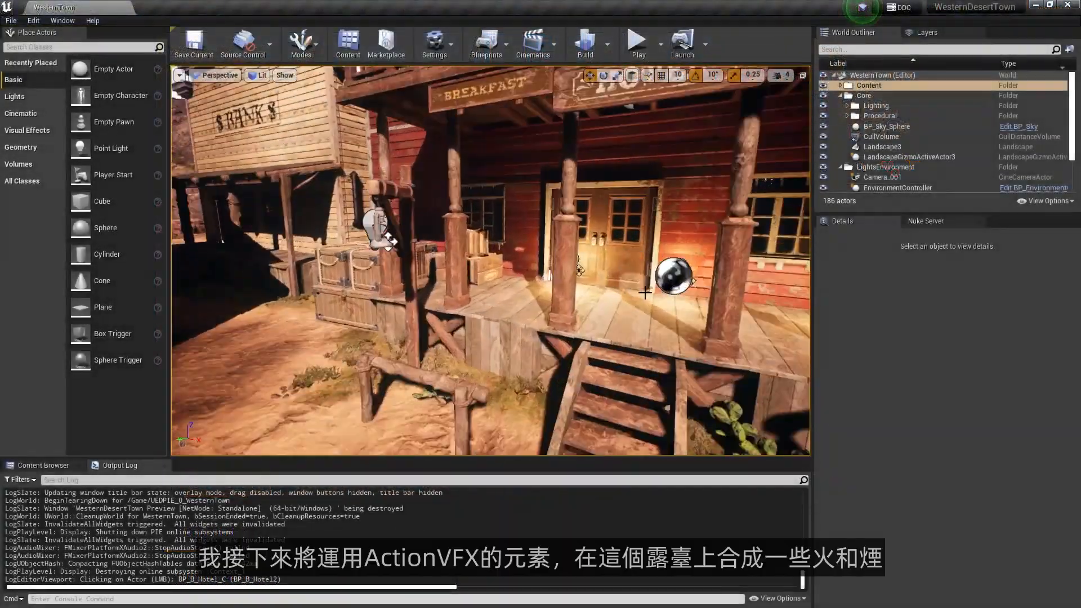
right_drag(645, 292, 505, 290)
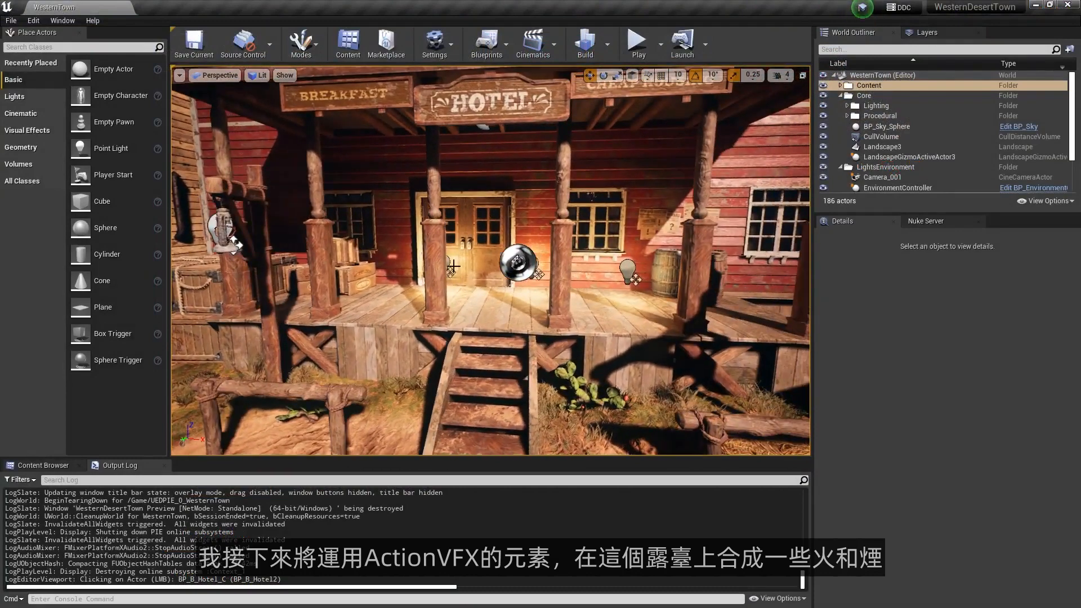
alt+drag(535, 284, 445, 289)
alt+drag(636, 335, 440, 257)
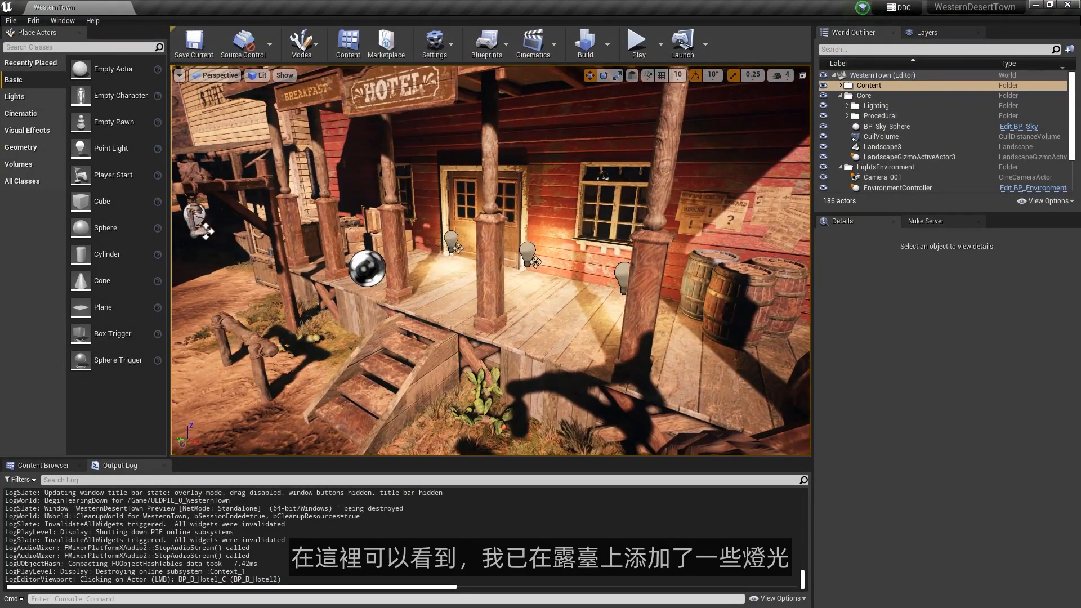
Step: Try moving the porch point lights PointLight3 and PointLight4, undoing each move
click(451, 240)
drag(453, 200, 477, 155)
key(ctrl+z)
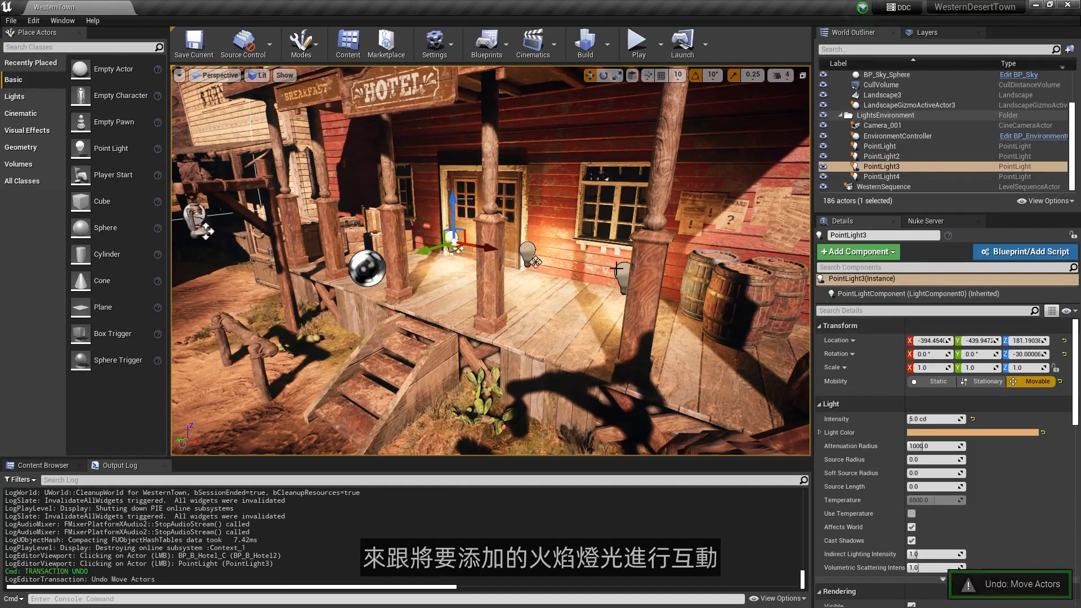
click(623, 274)
drag(633, 235, 633, 203)
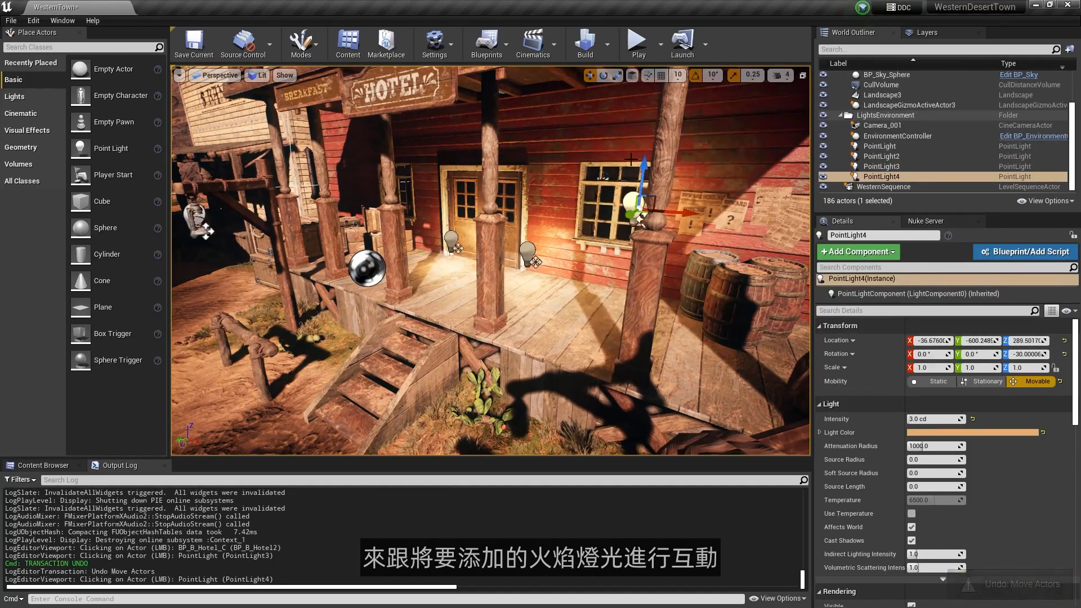
key(ctrl+z)
Step: Enable Foundry's Nuke Server plugin for the project
right_drag(574, 277, 476, 352)
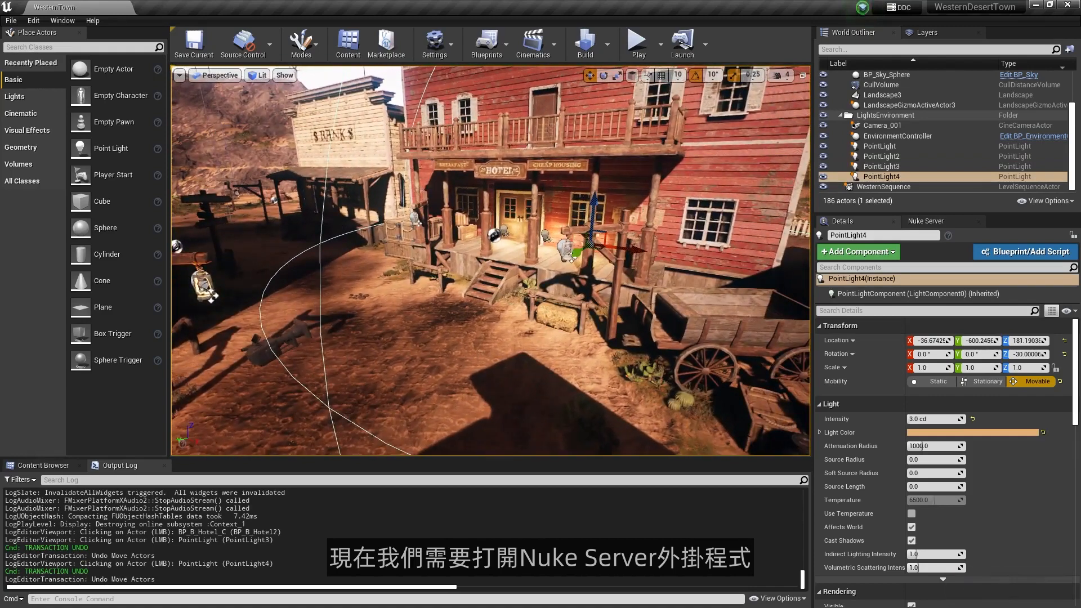
click(34, 20)
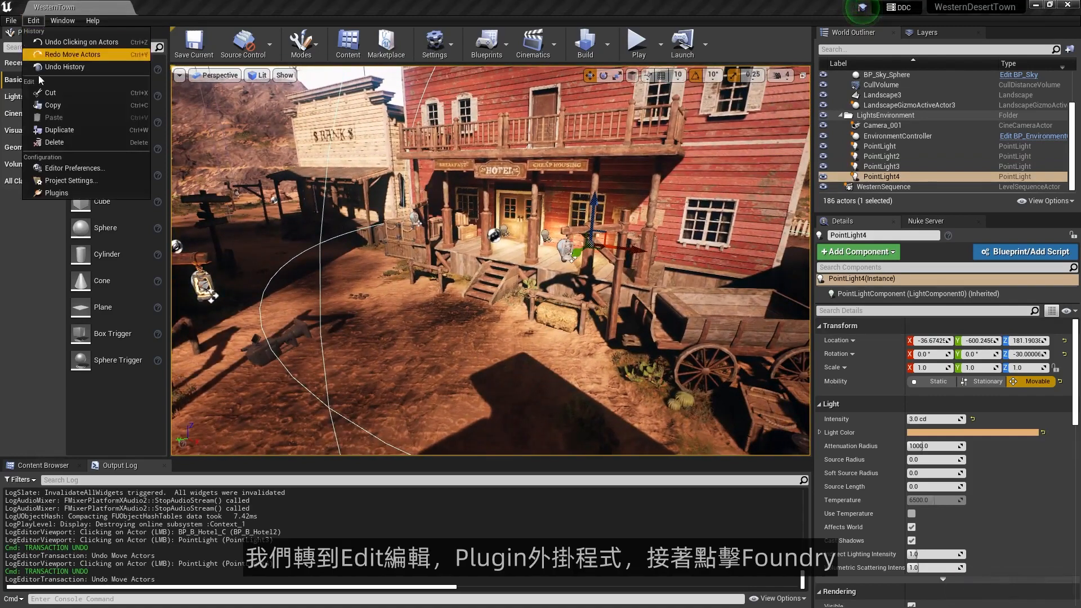
click(78, 190)
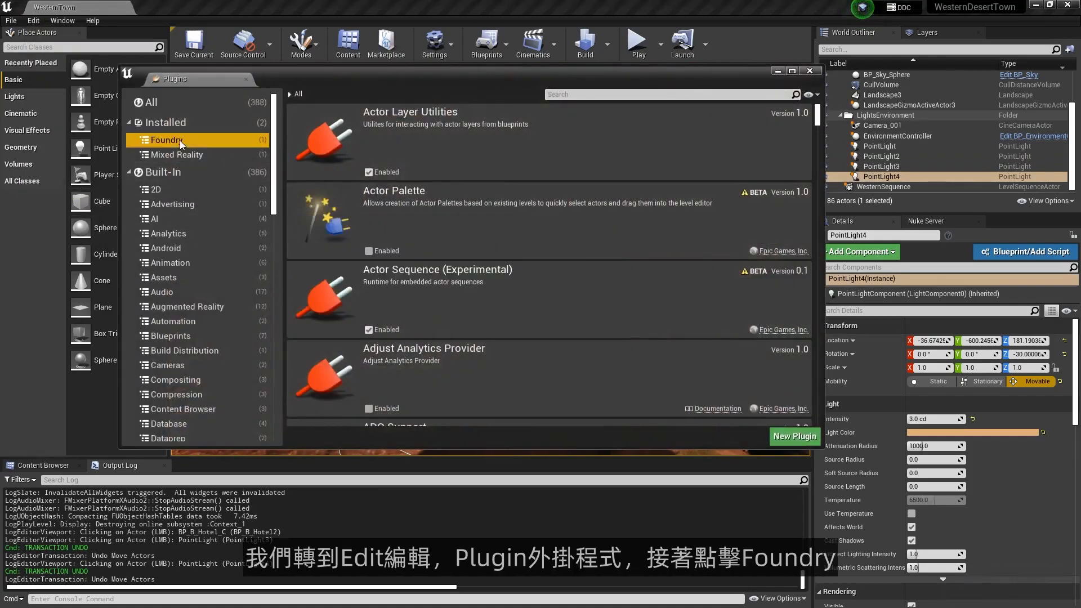
click(179, 140)
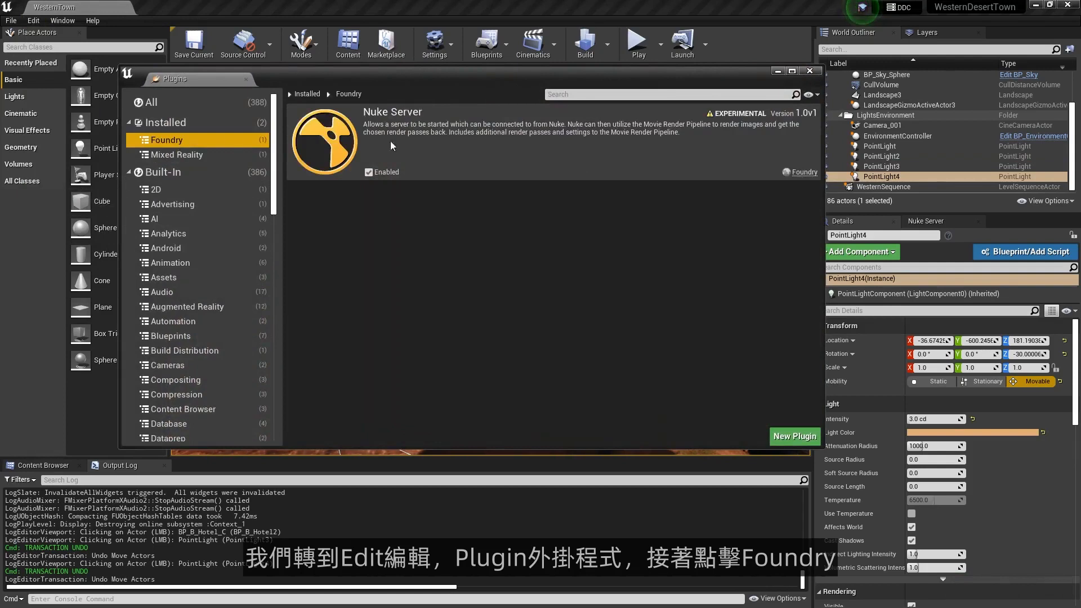
click(369, 172)
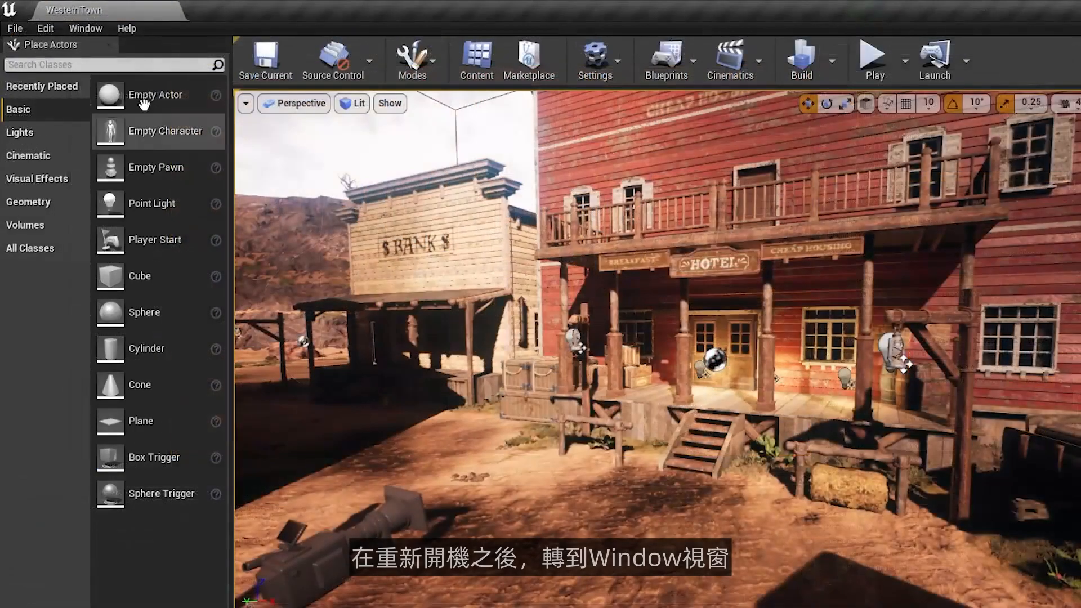
Step: Open the Nuke Server window and dock it beside the Details panel
click(90, 26)
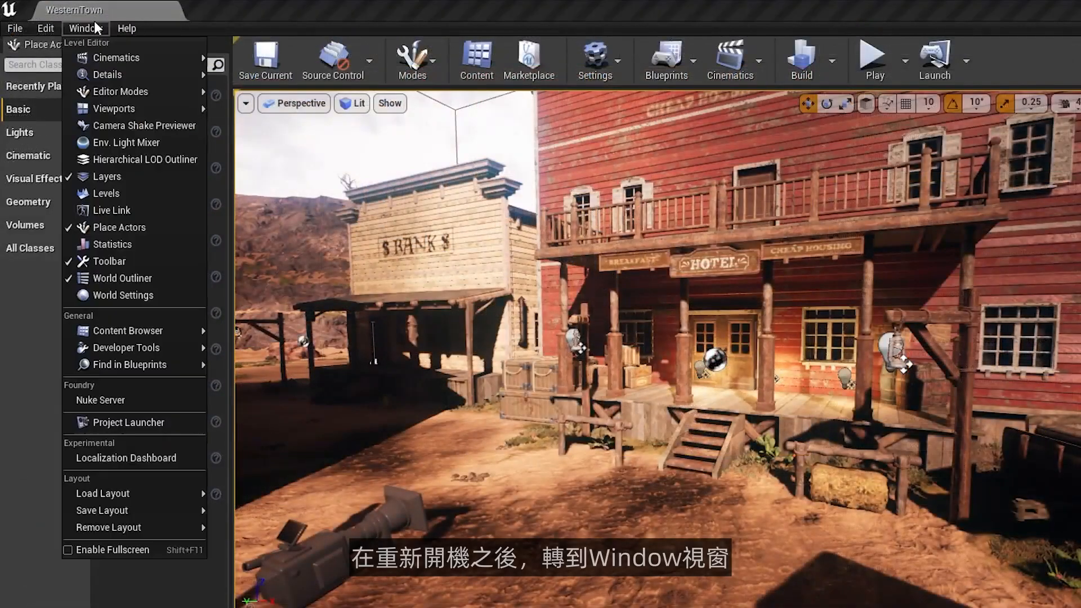
mouse_move(116, 94)
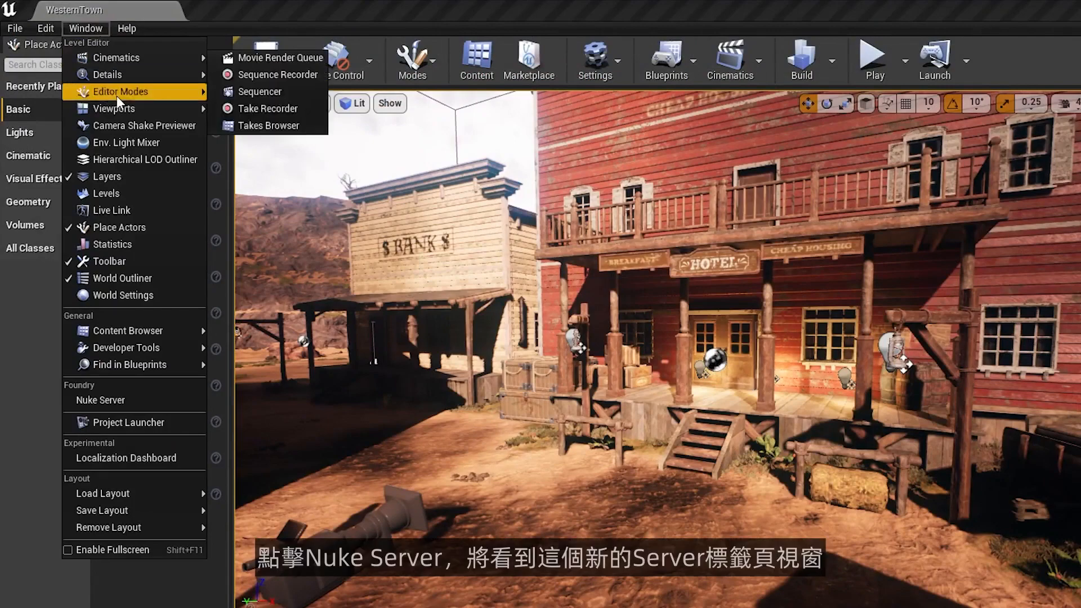
click(153, 404)
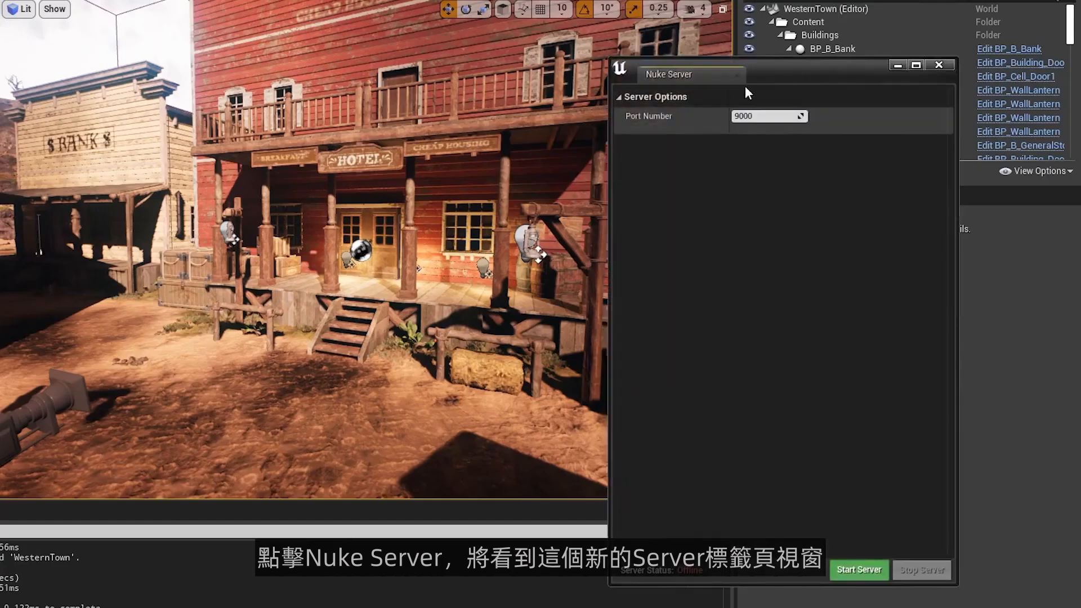
drag(807, 71, 684, 91)
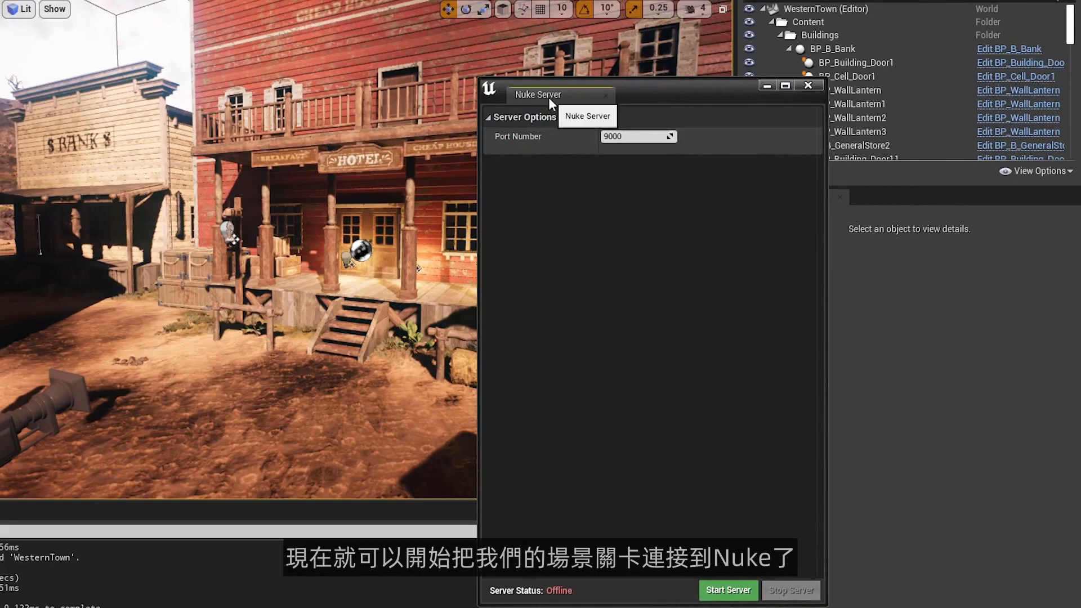
drag(548, 97, 858, 194)
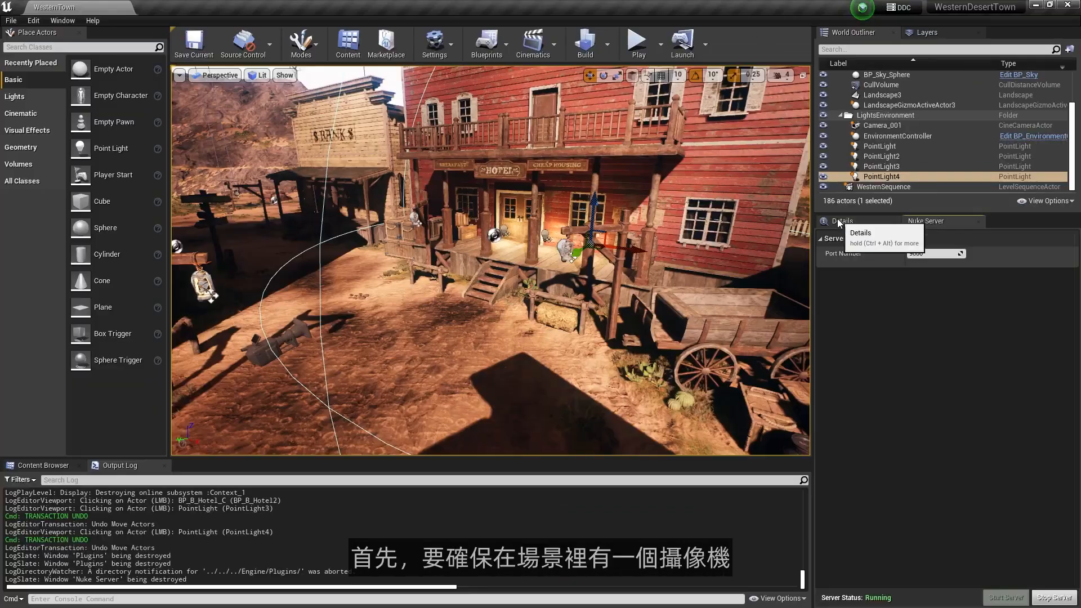
Step: Select the Camera_001 cine camera in the level and show its details
click(836, 218)
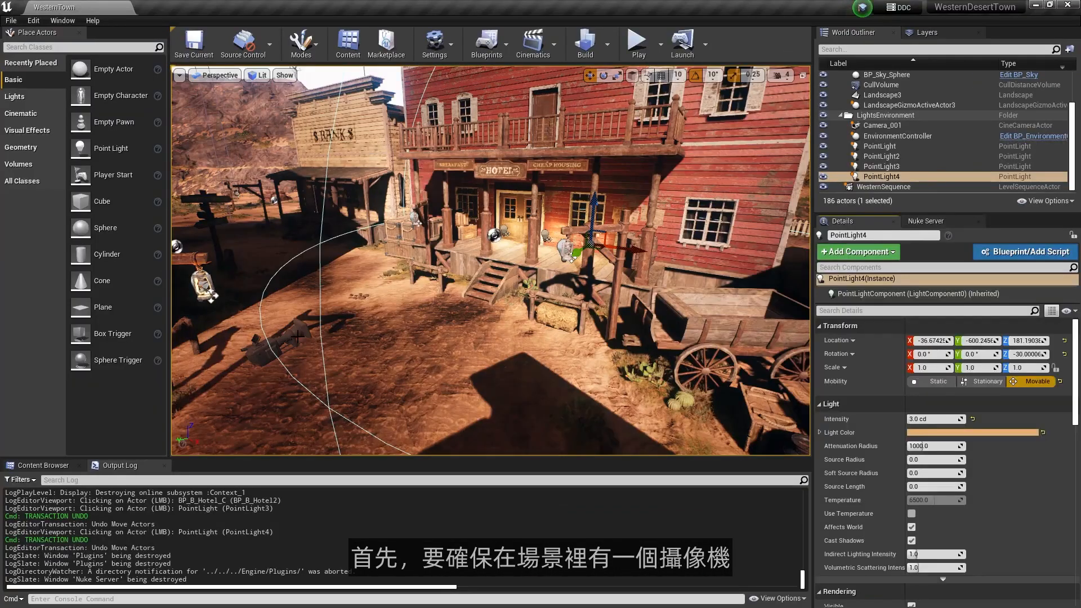
middle_drag(297, 338, 321, 321)
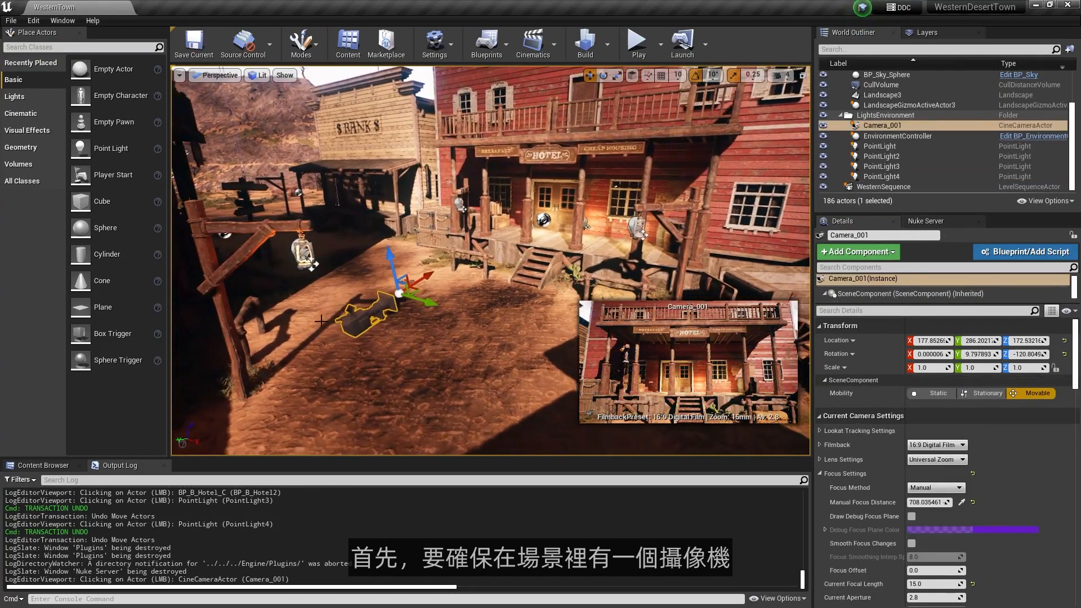
Step: Open the existing WesternSequence level sequence, select its Camera_001 track and preview the camera animation
click(532, 42)
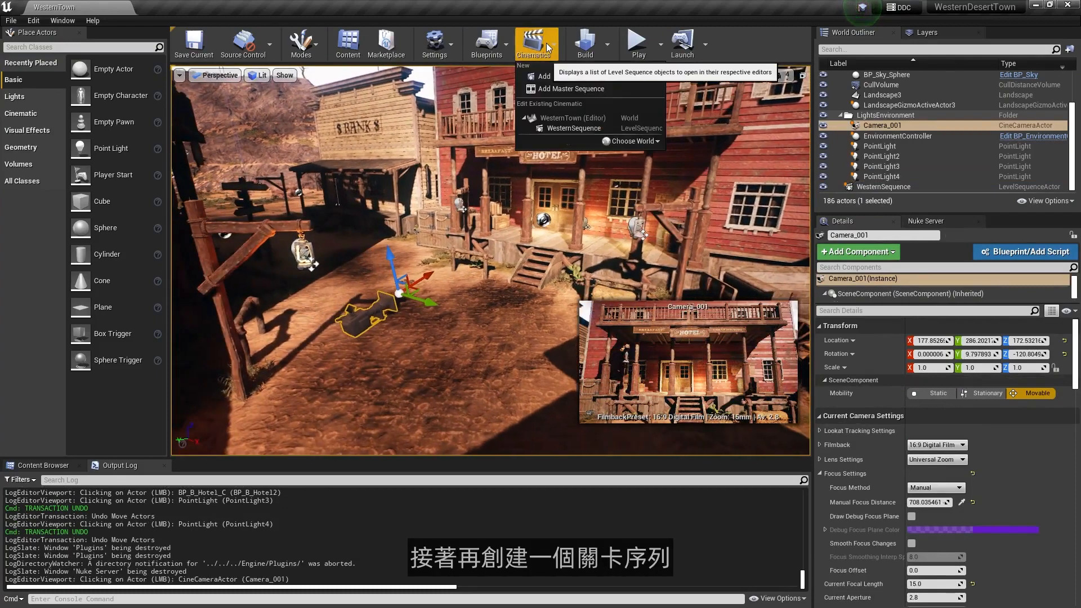
click(566, 127)
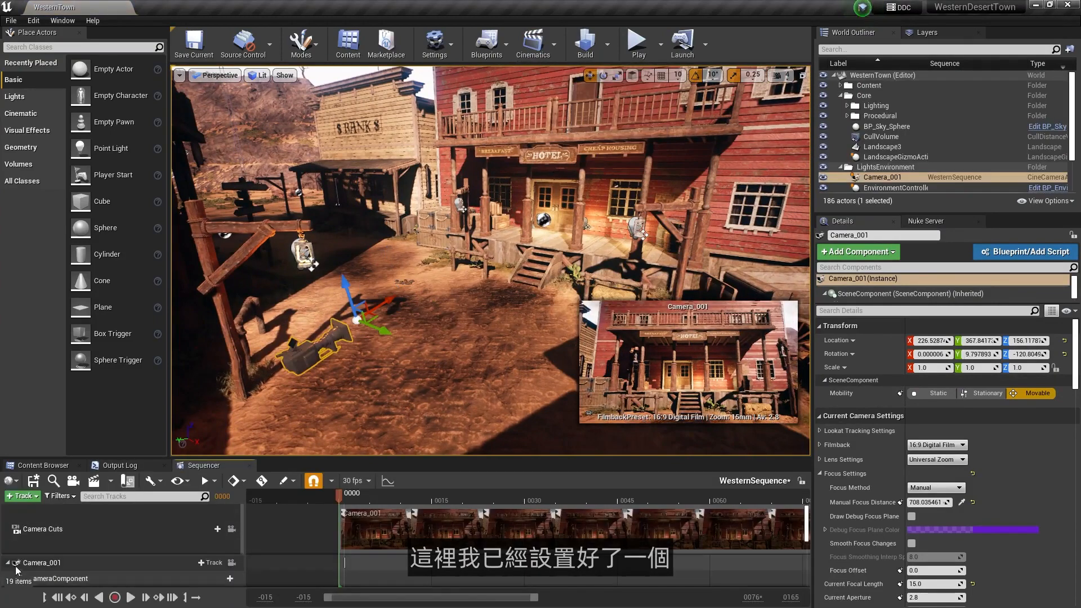
click(176, 560)
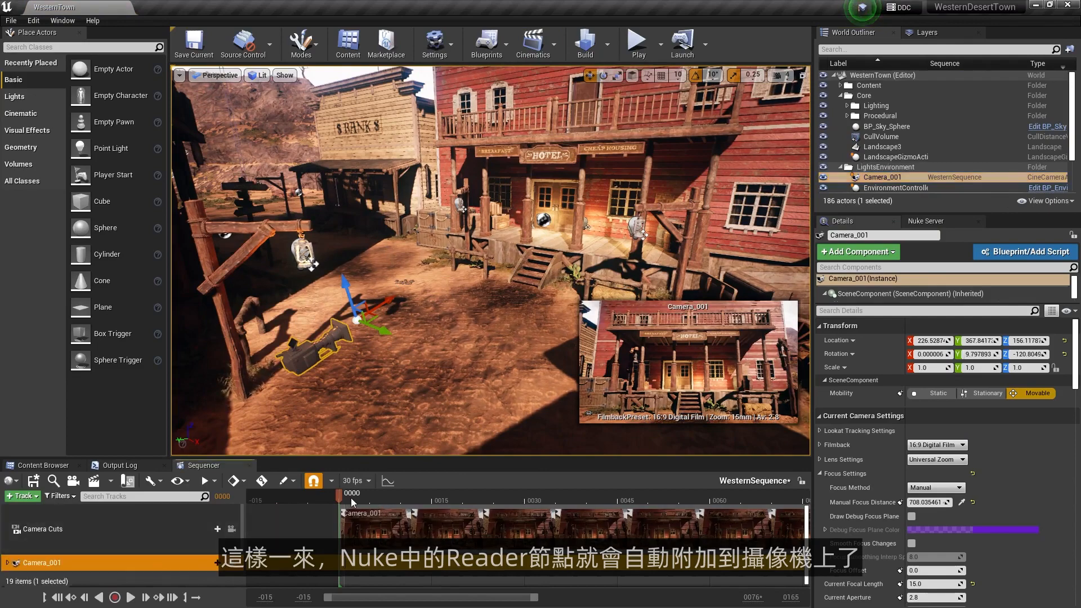
key(space)
drag(570, 480, 340, 499)
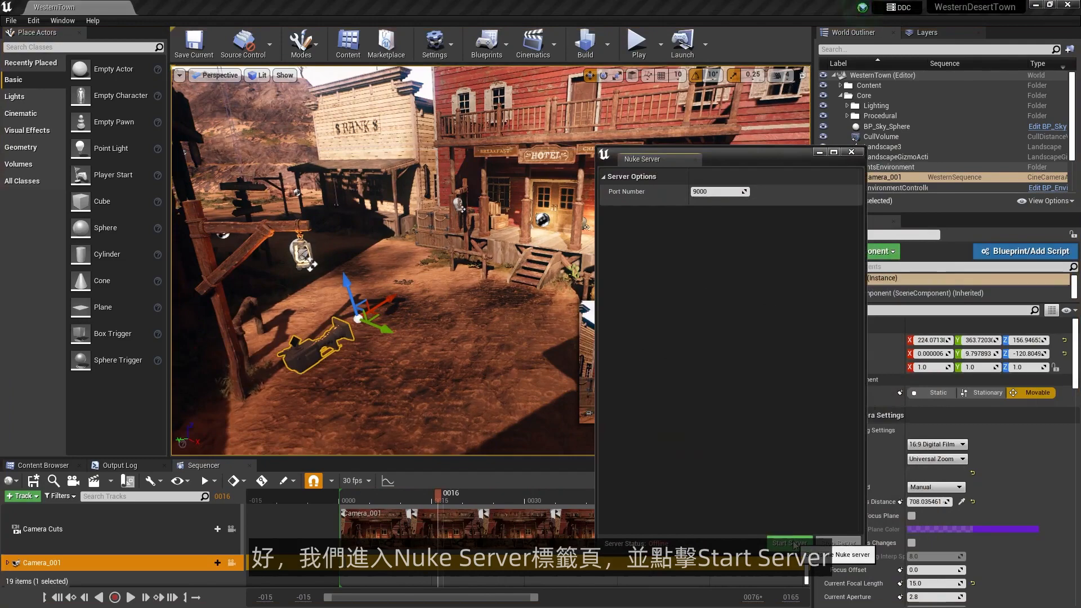
Step: Start the Nuke Server on port 9000
click(794, 545)
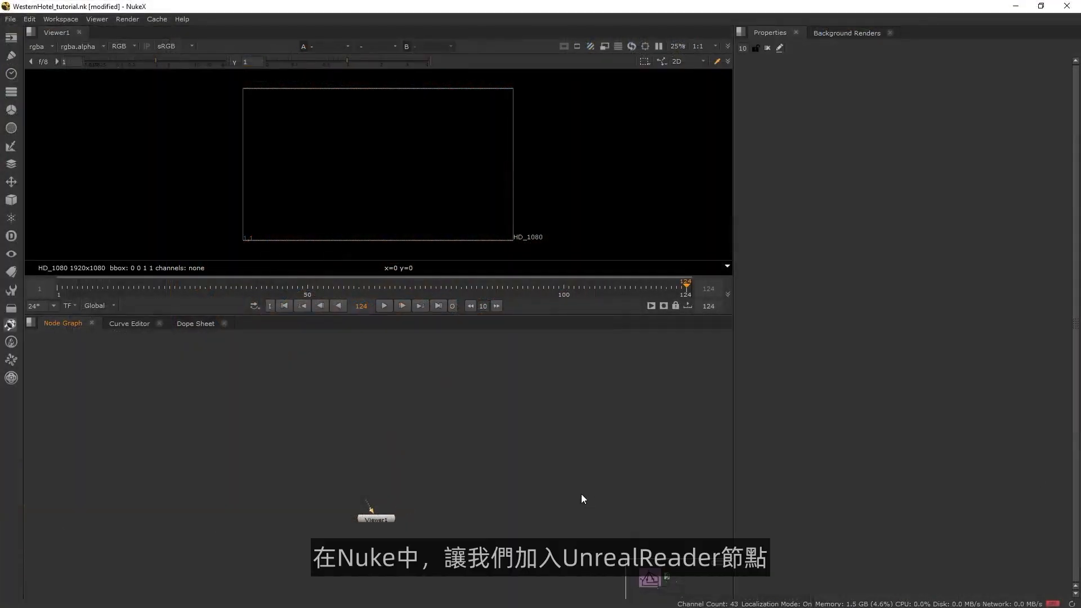
Step: Switch to NukeX, add an UnrealReader node above Viewer1, connect it to the viewer and inspect the render enlarged
key(Tab)
text(unreal)
key(Return)
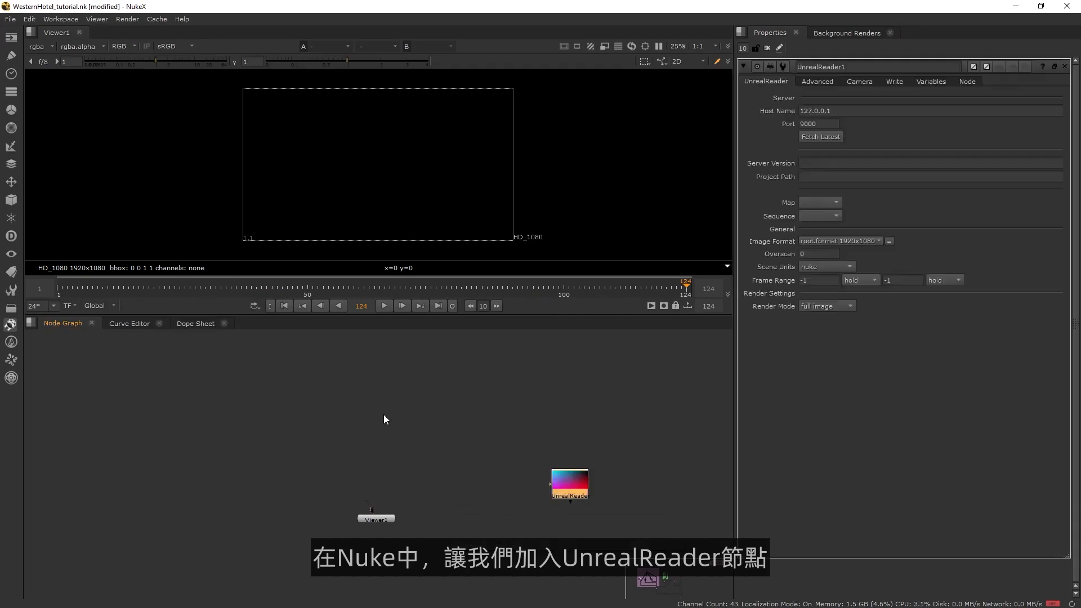
key(1)
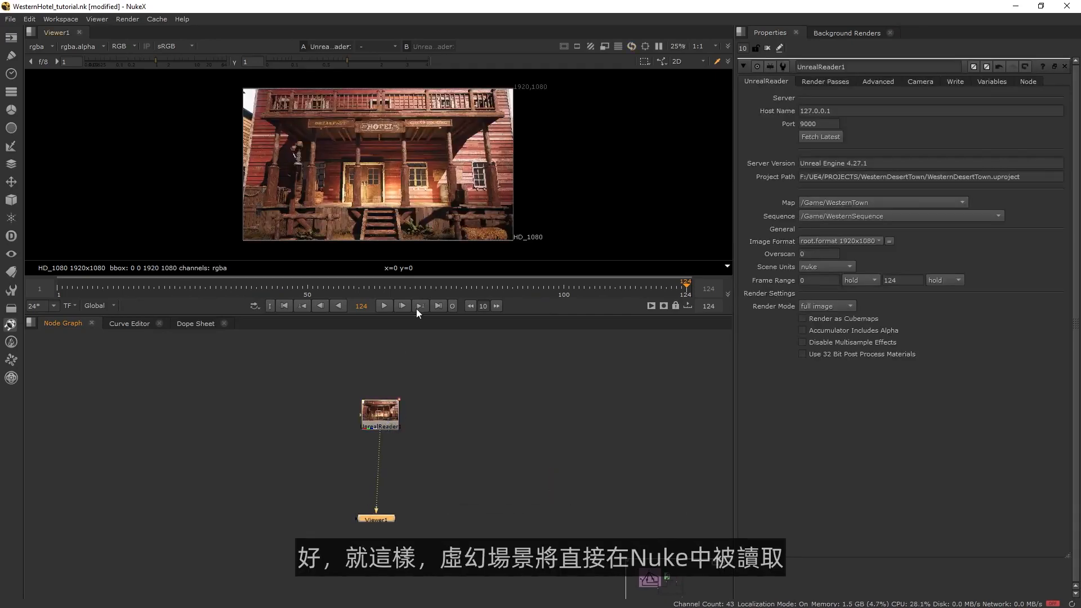
key(space)
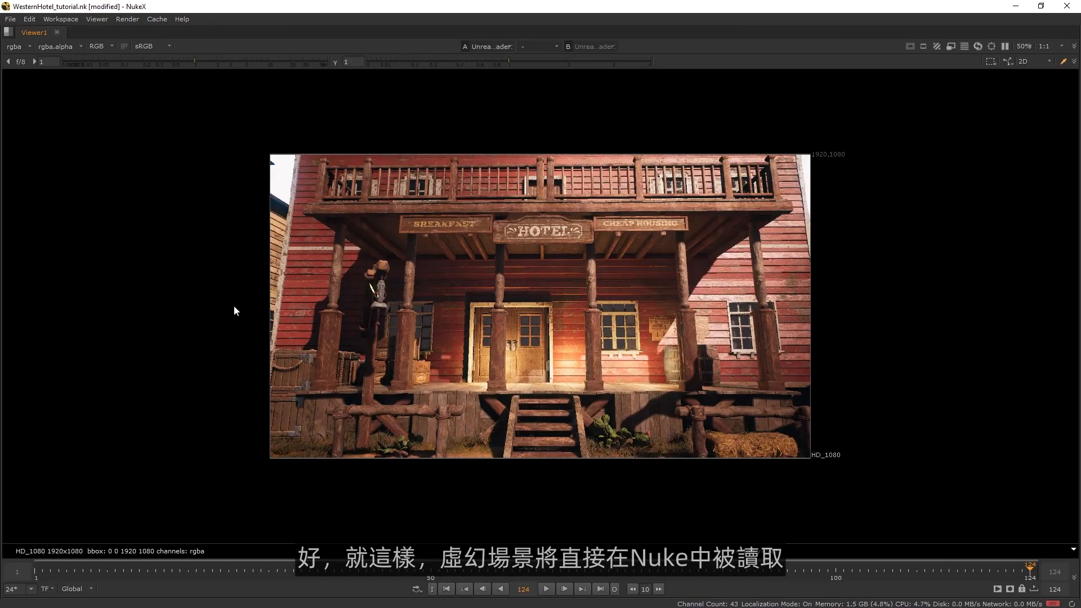
key(space)
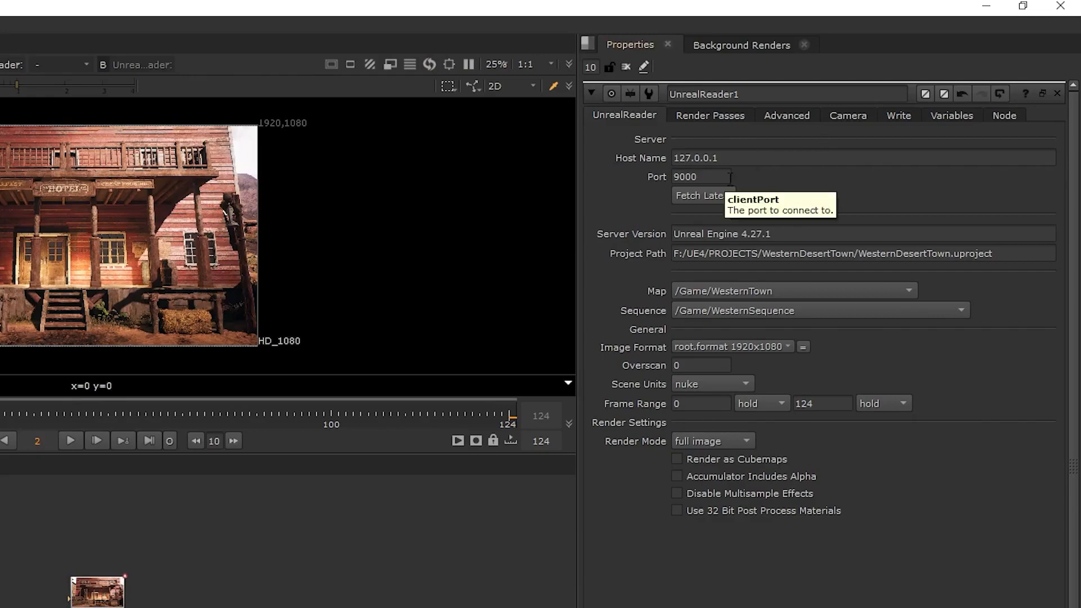
Step: Fetch the latest scene data from the Unreal server into the UnrealReader1 node
click(722, 200)
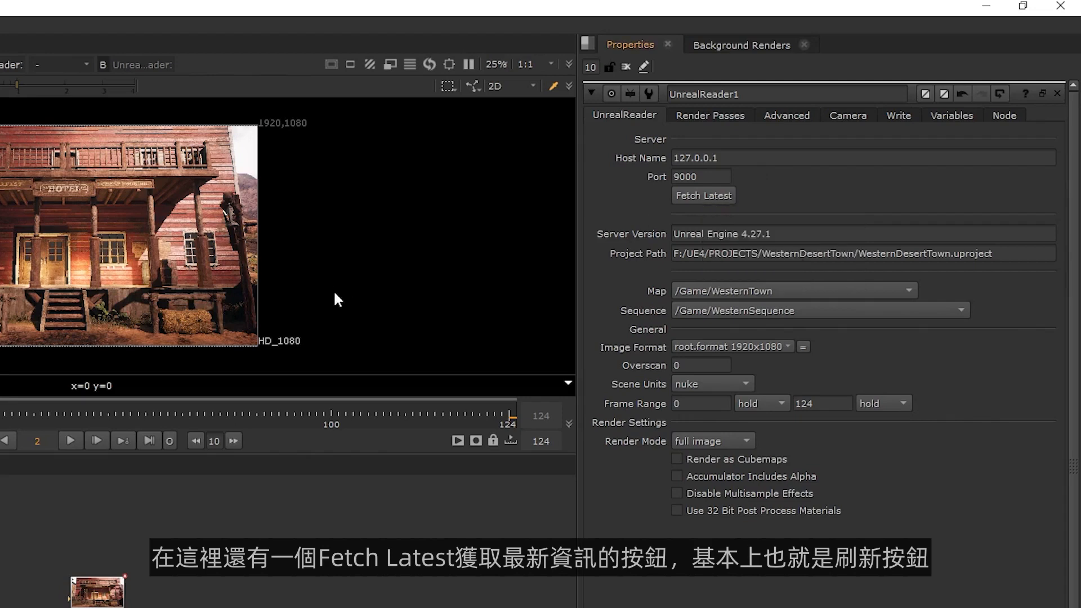
key(space)
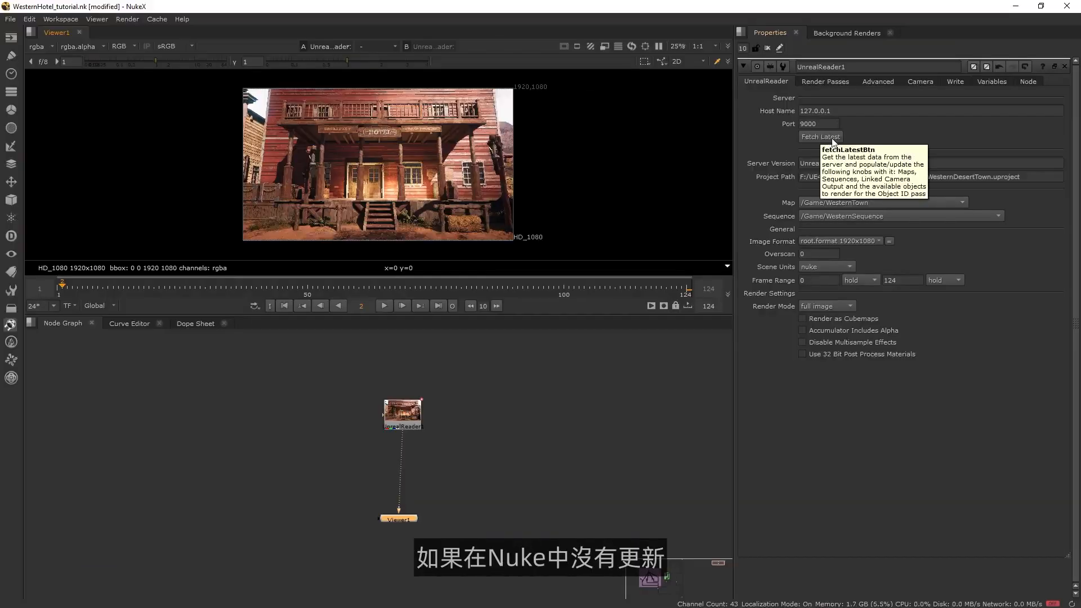
Step: Fetch the latest Unreal server data again and review the available Map and Sequence choices of UnrealReader1
click(833, 140)
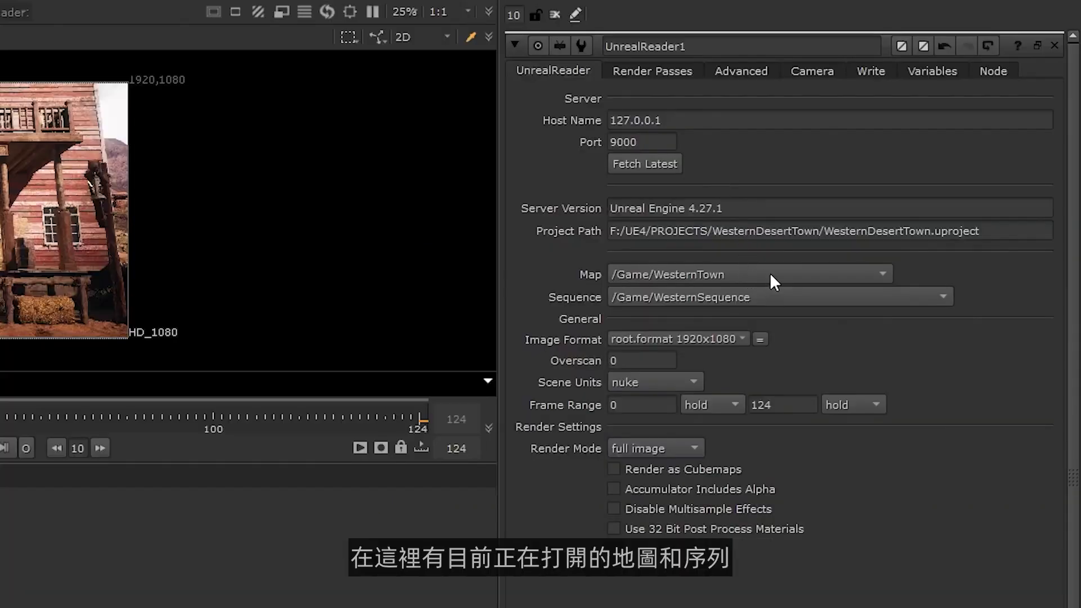
click(769, 273)
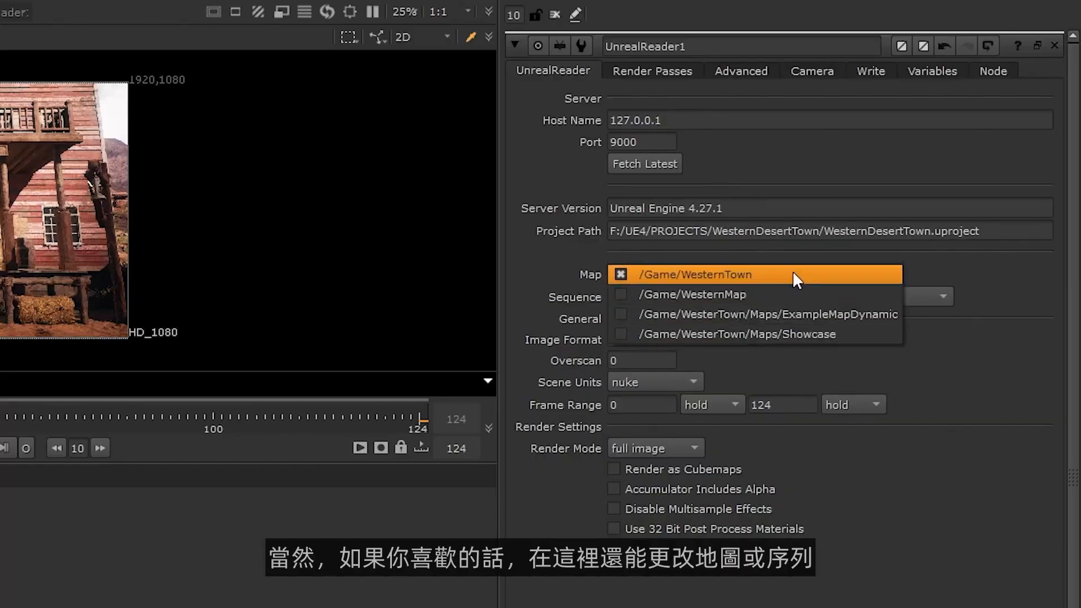
click(792, 274)
click(795, 296)
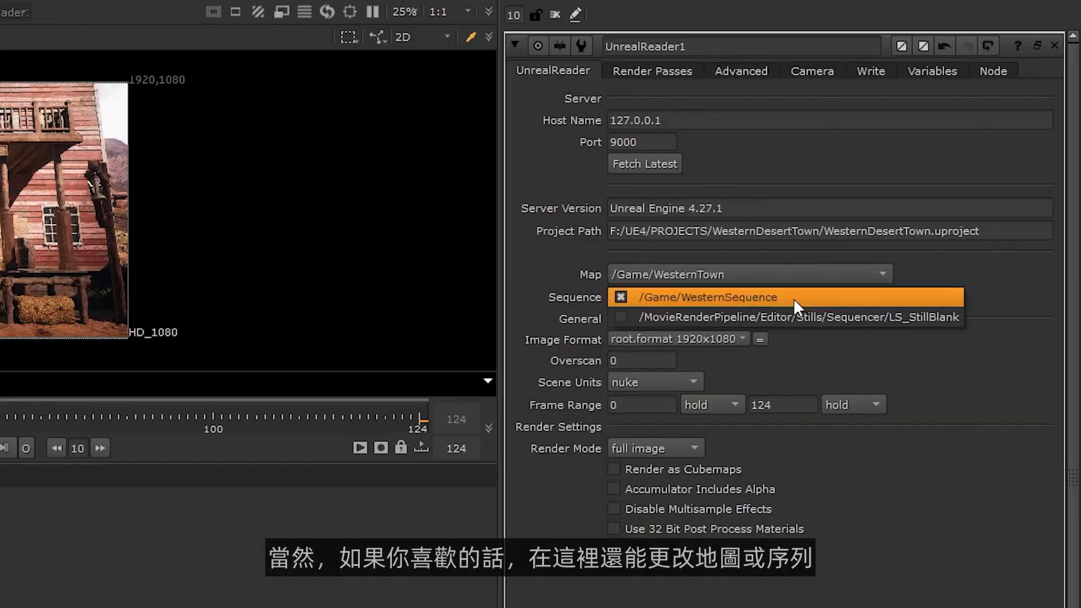
click(793, 259)
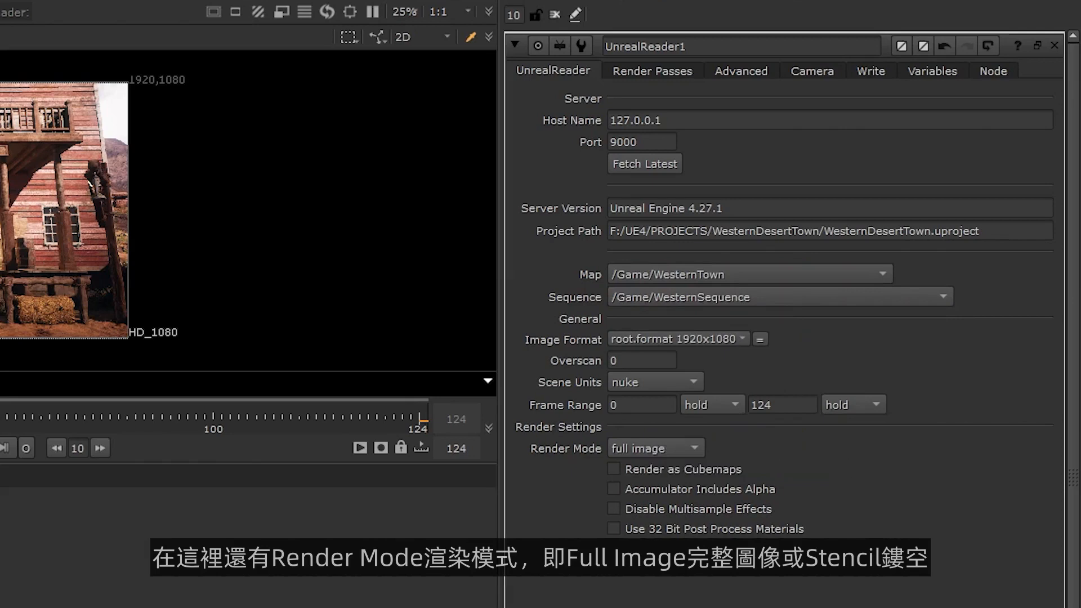
Step: Try the stencil layers render mode on UnrealReader1, examine its list of scene objects, and restore the full image mode
click(653, 448)
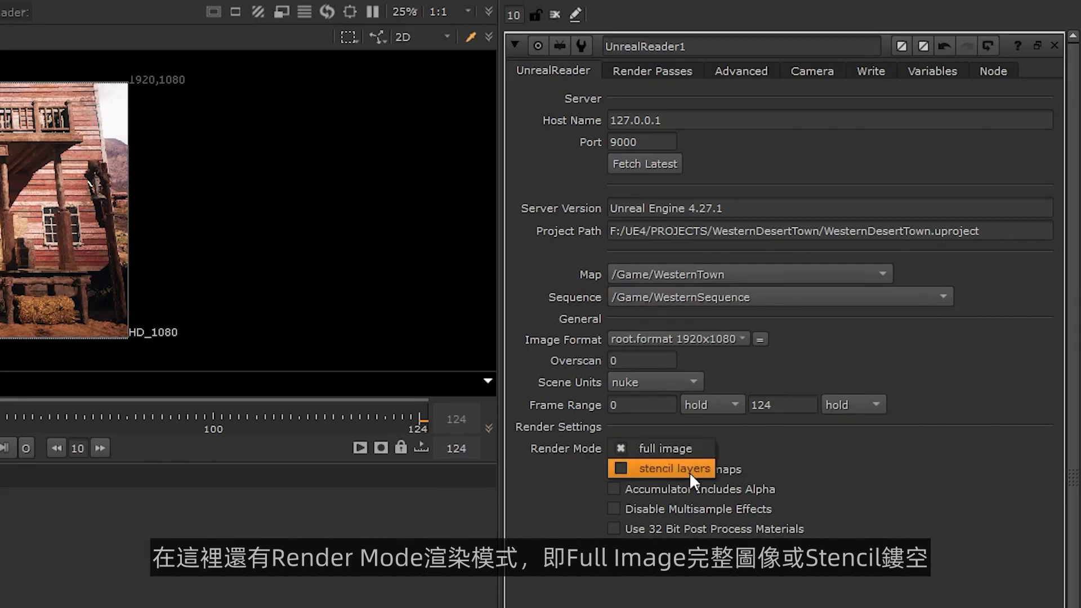
click(628, 448)
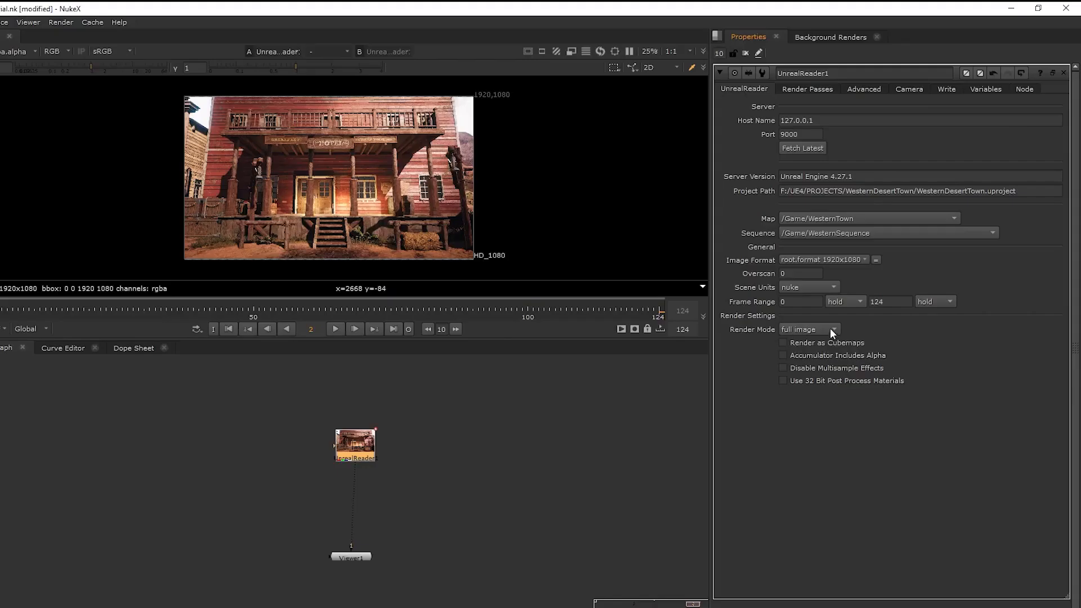
click(830, 328)
click(831, 345)
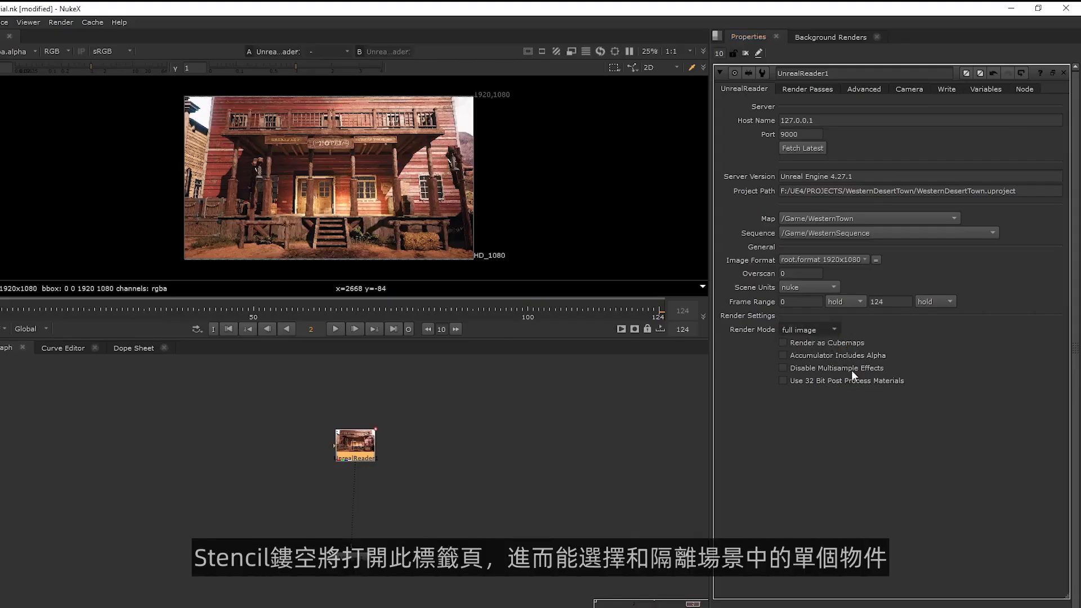
click(809, 87)
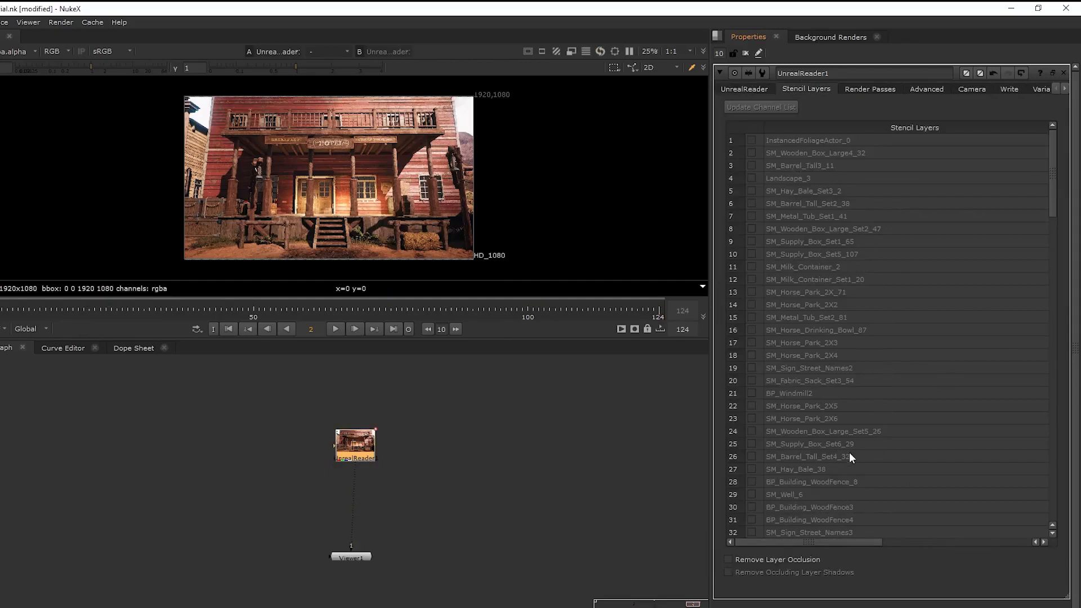
click(750, 88)
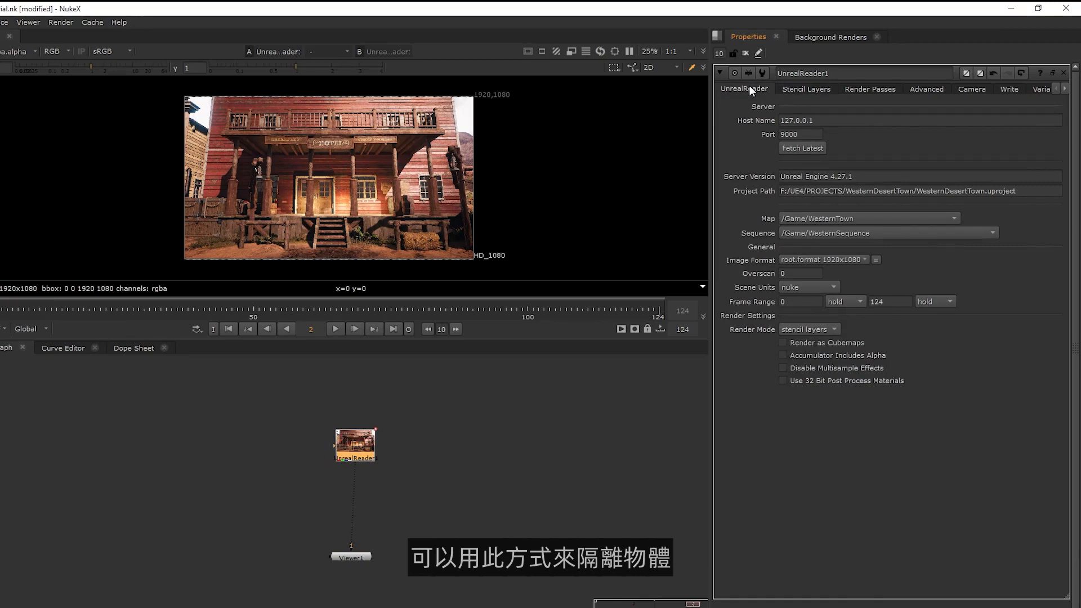
click(803, 330)
click(801, 317)
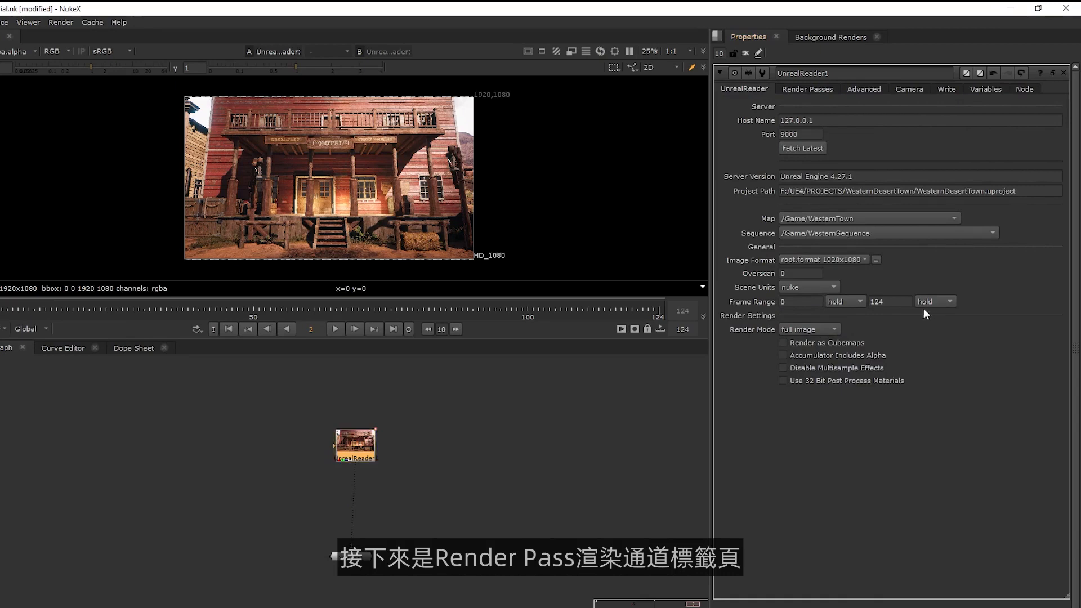
Step: Review the UnrealReader1 render passes with their descriptions, and try enabling and disabling the BaseColor pass
click(810, 89)
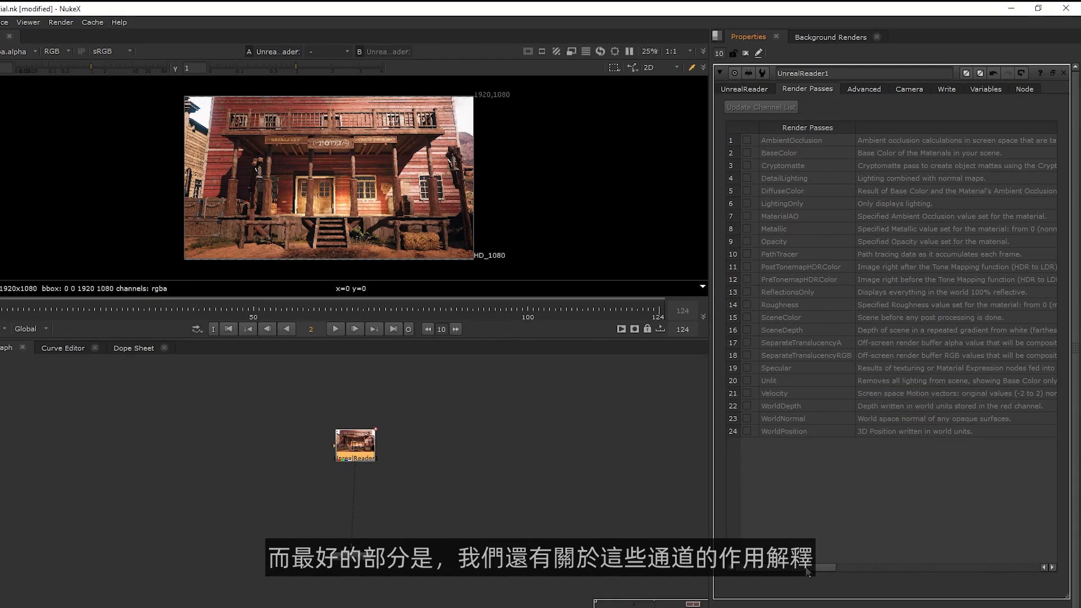
click(858, 566)
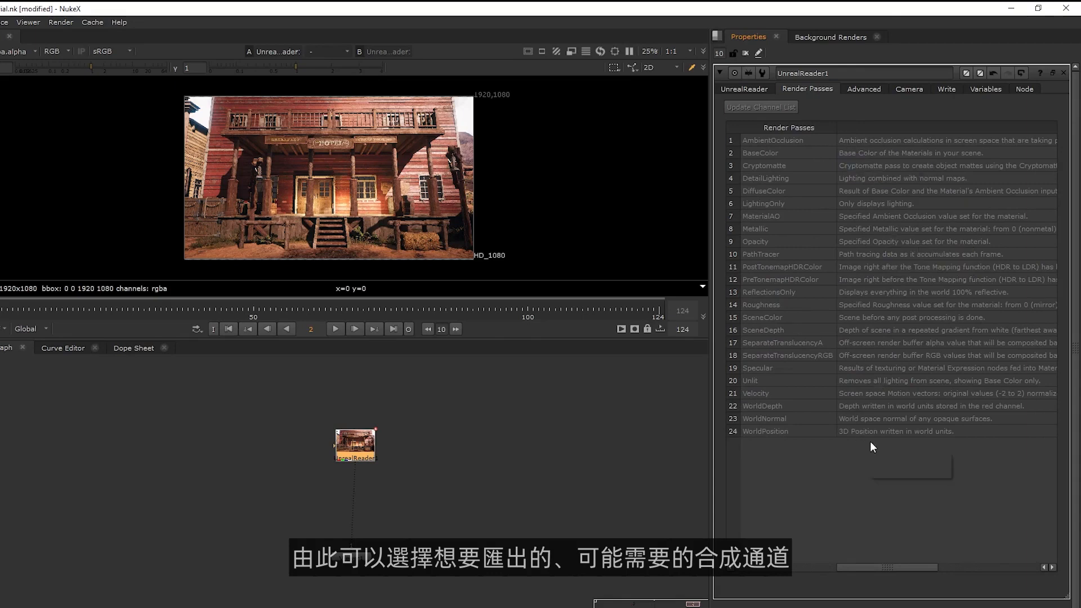
click(768, 567)
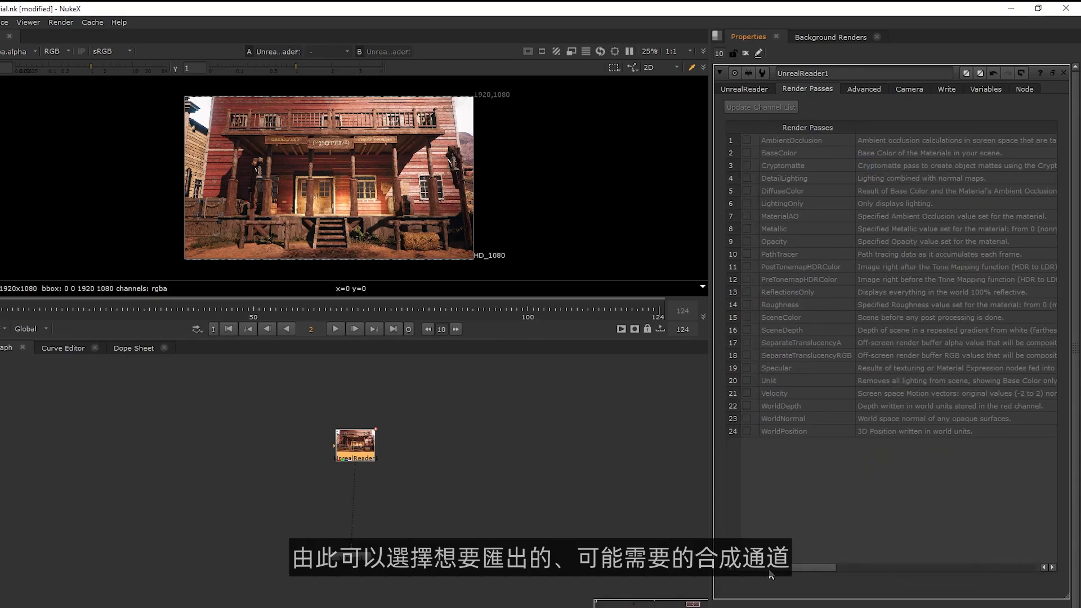
click(746, 153)
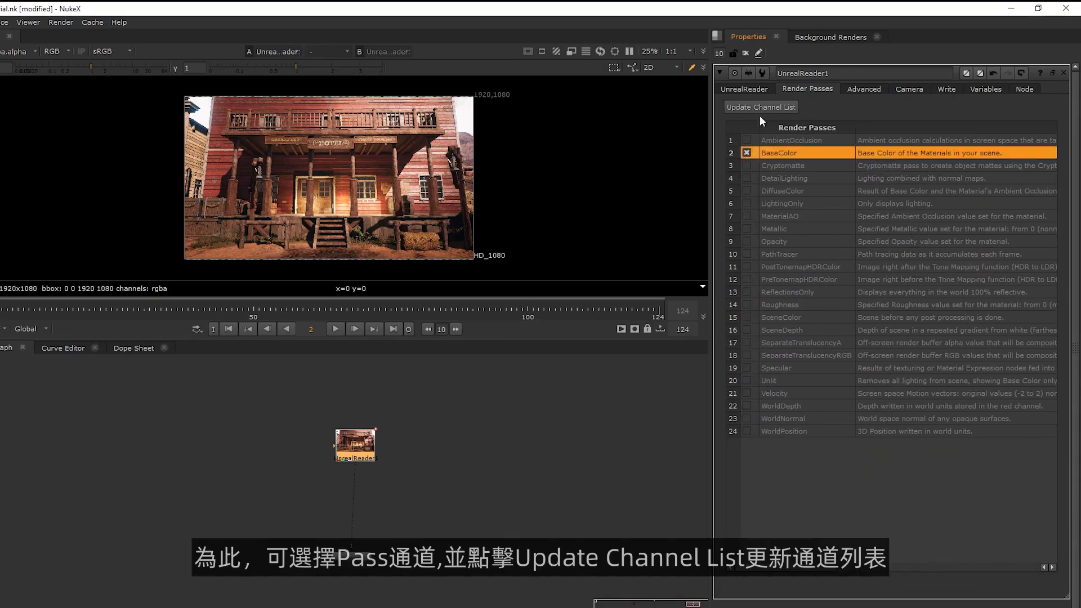
click(748, 152)
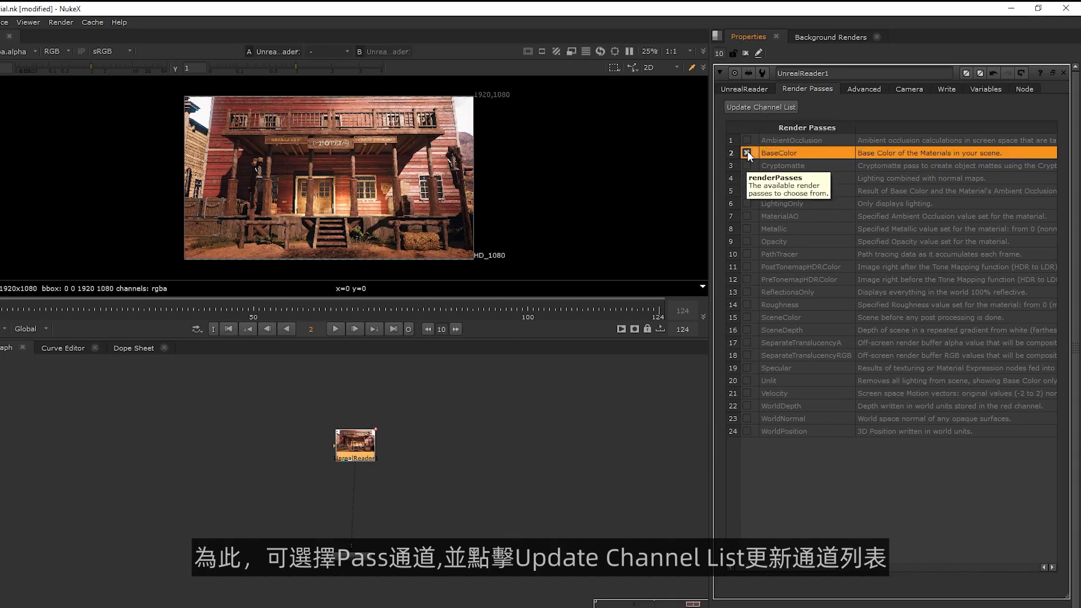
Step: Review the advanced settings of UnrealReader1, including the choices for the anti-aliasing method
click(861, 89)
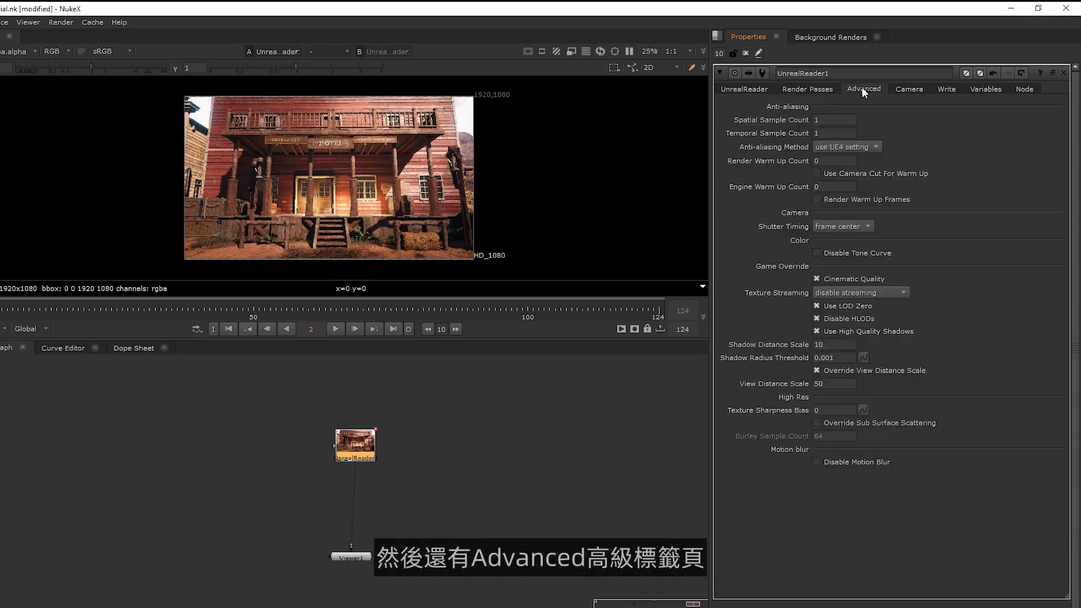
click(856, 146)
click(857, 148)
Step: Create a camera from UnrealReader1's camera data with its output linked, place it beside the node and inspect it in 3D
click(911, 89)
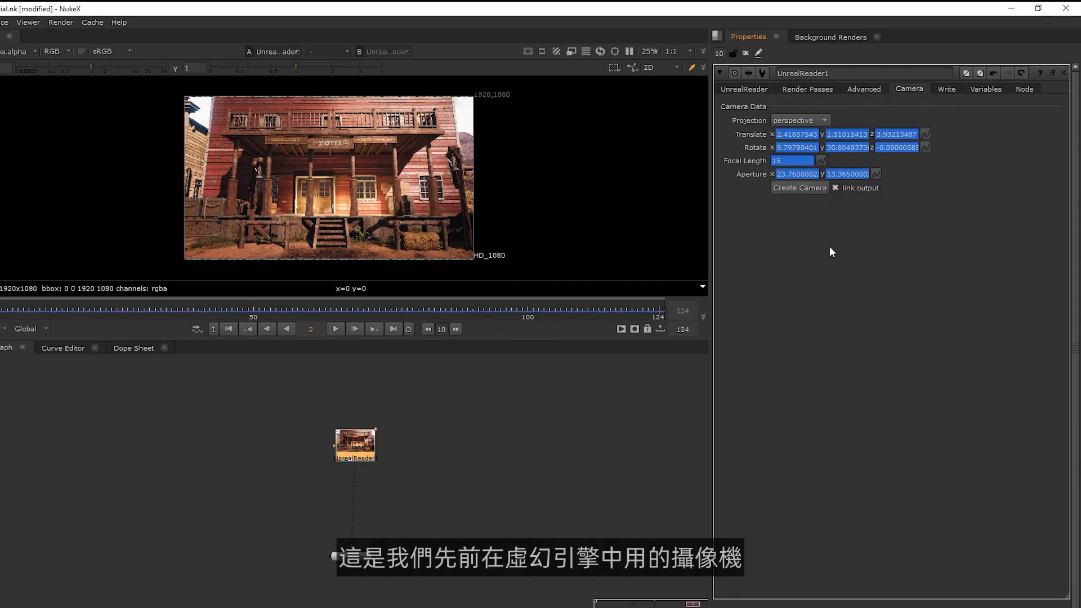
click(812, 188)
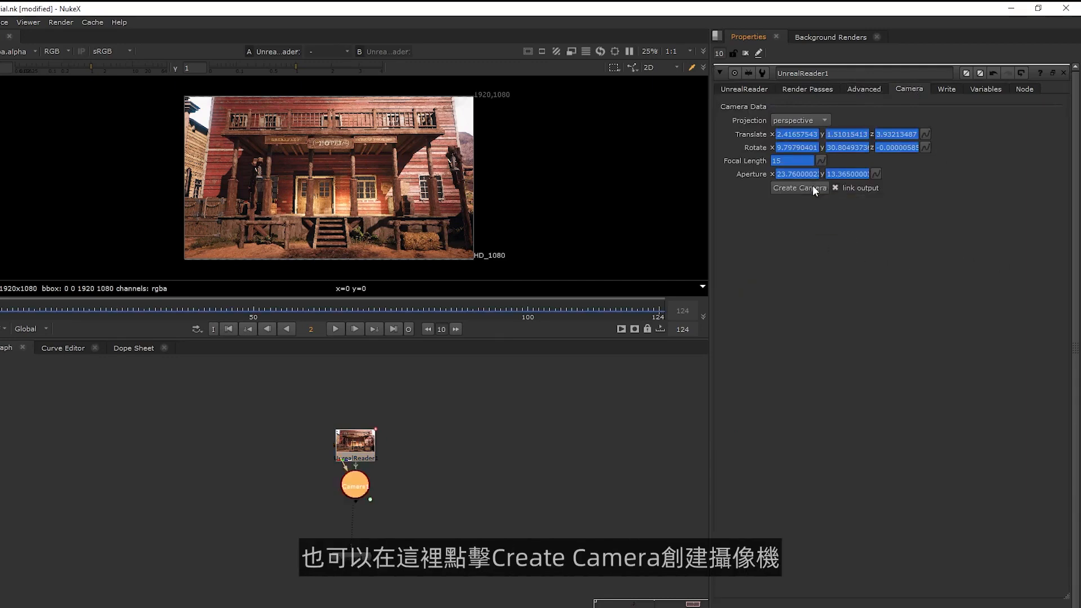
drag(361, 490, 445, 449)
double_click(474, 437)
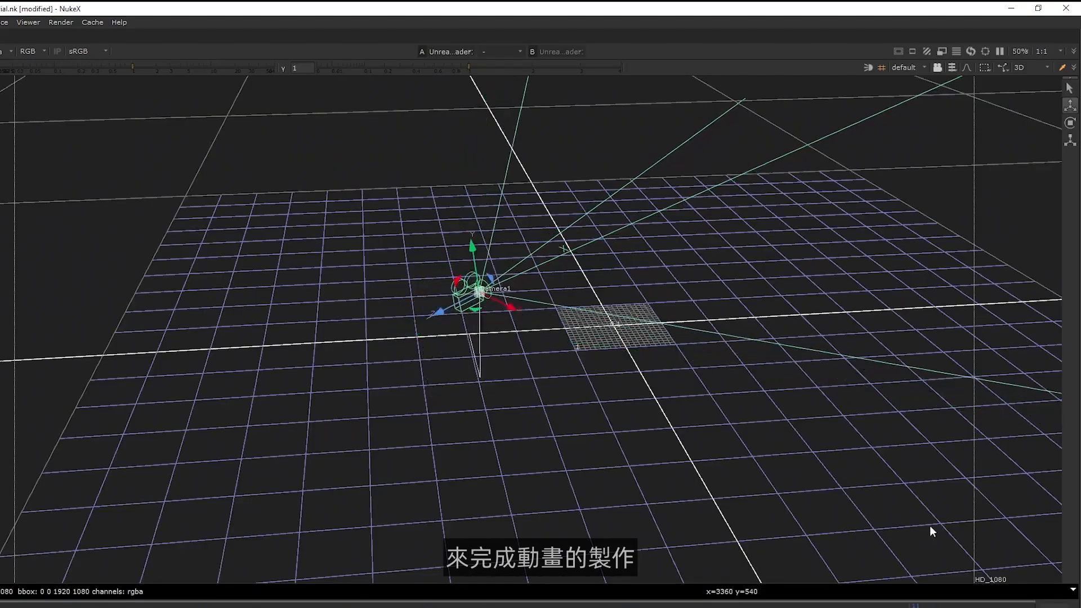
click(1022, 67)
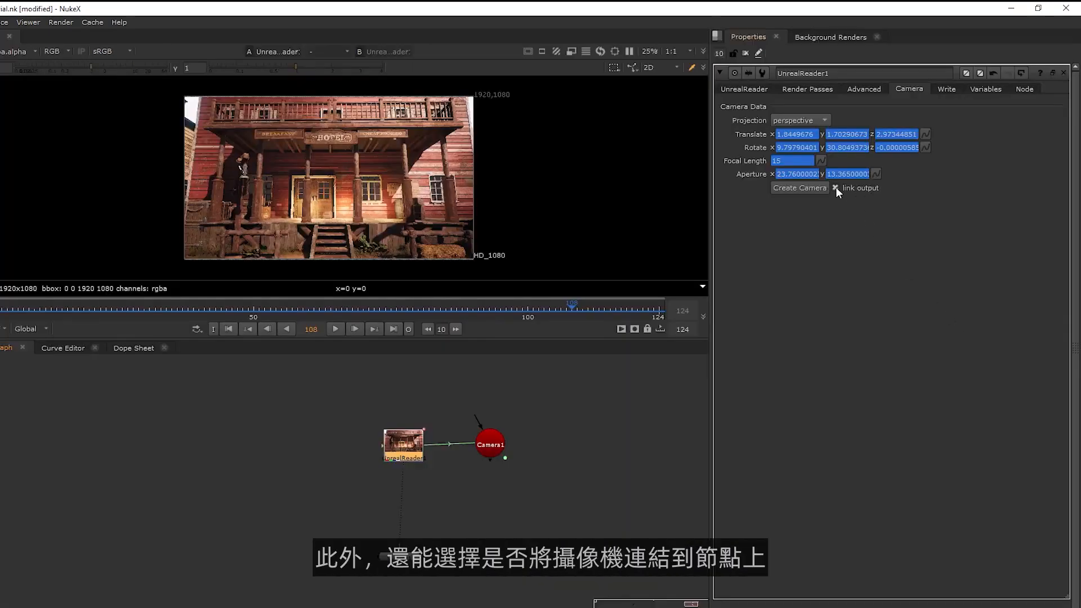
scroll(440, 473, up, 3)
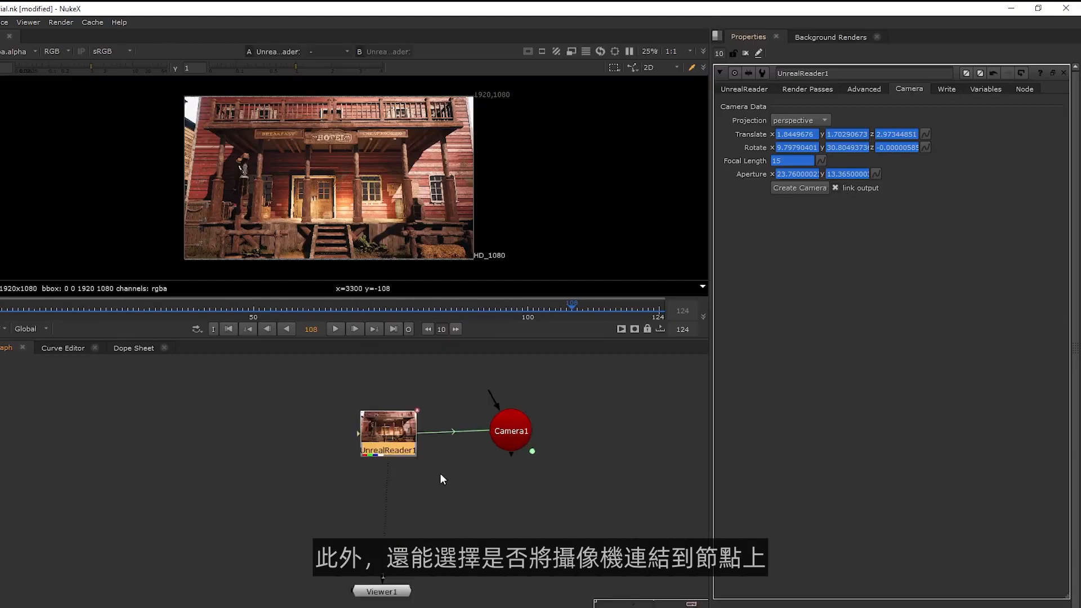
click(518, 428)
drag(518, 428, 517, 433)
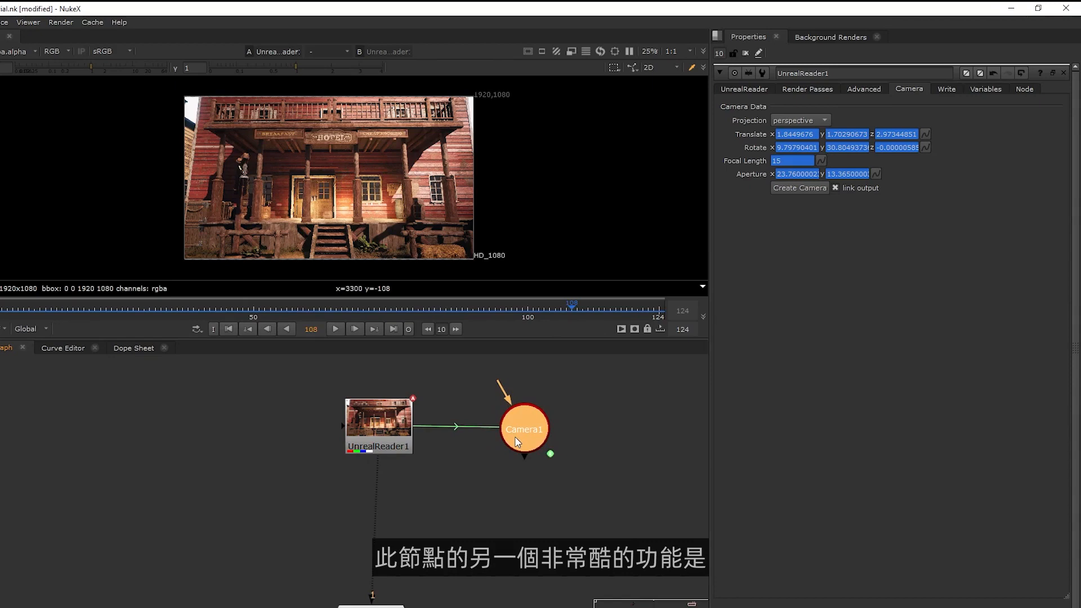
Step: Add a second camera node in the node graph and connect it to the UnrealReader1 camera input
key(Tab)
text(cam)
key(Return)
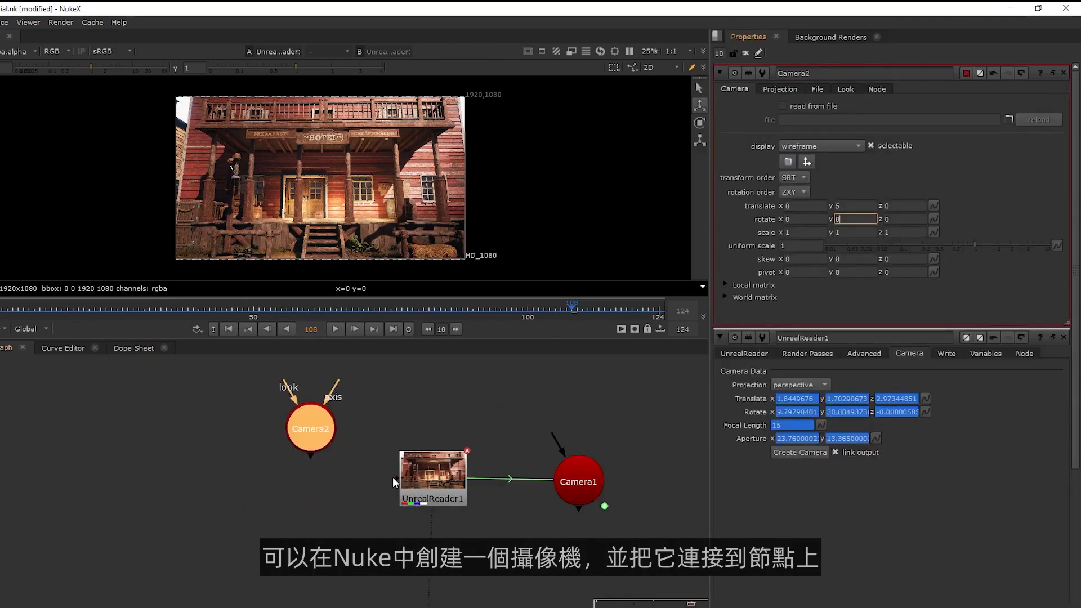
drag(393, 477, 306, 432)
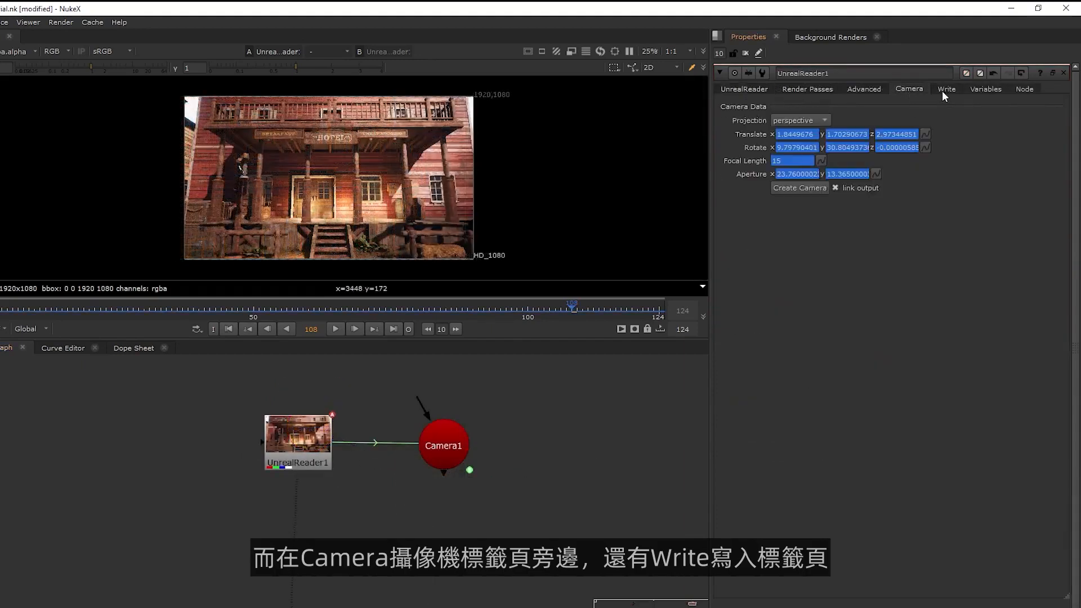
Step: Review the UnrealReader1 settings for writing EXR files, console variables and commands, and general node options
click(945, 91)
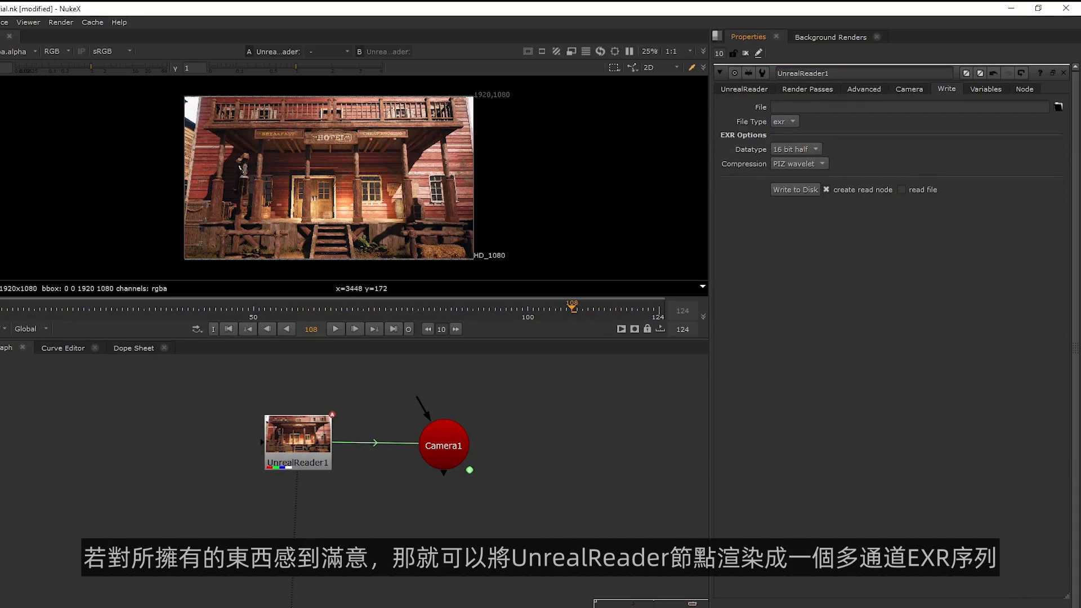
click(986, 90)
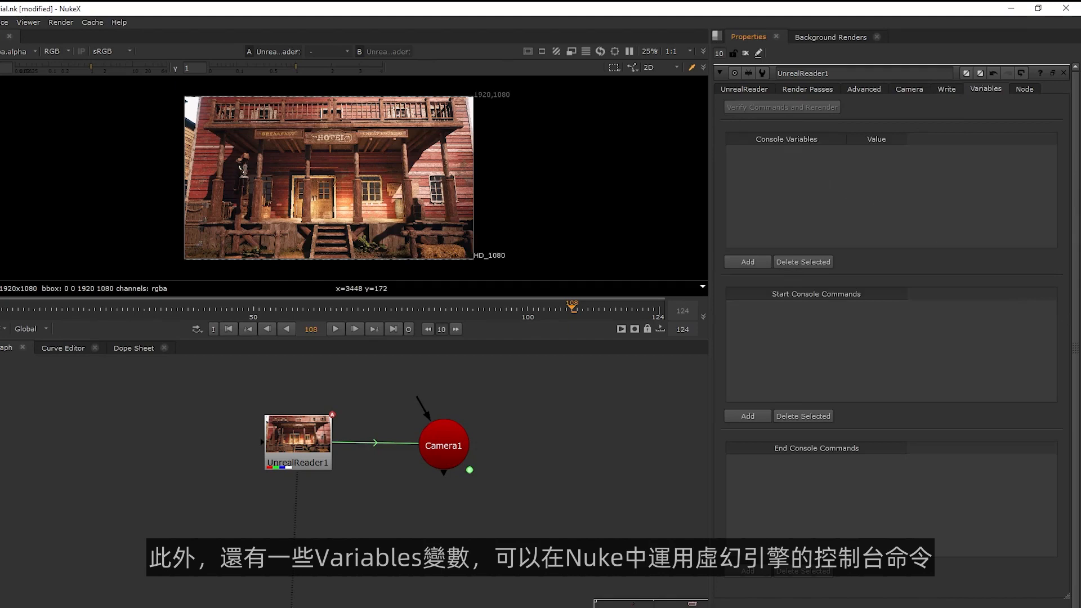
click(1024, 89)
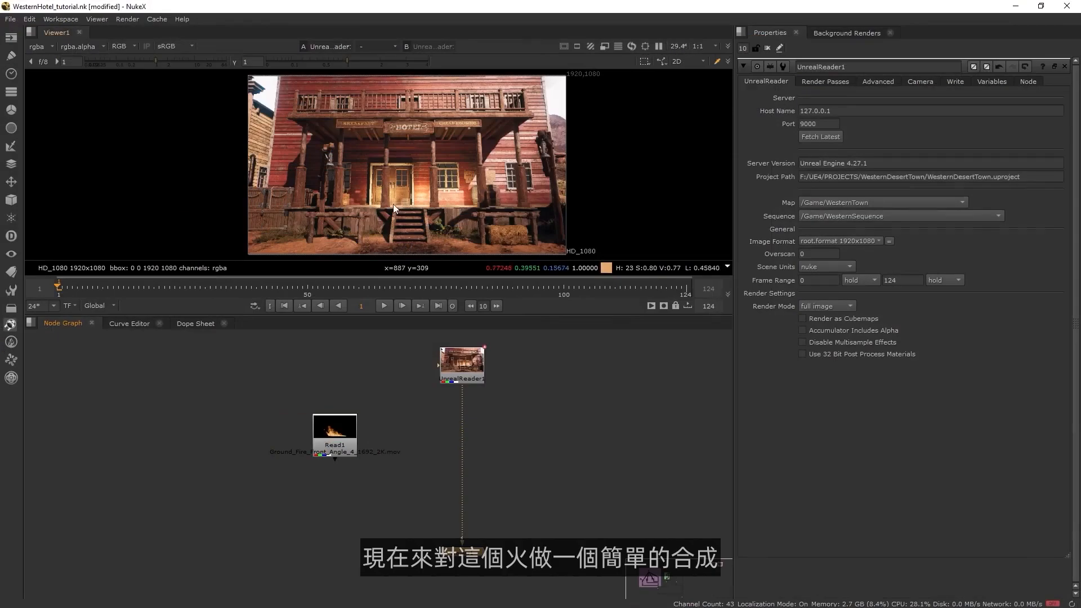
Step: Preview the Read1 ground fire clip in the viewer and return the viewer to UnrealReader1
click(354, 438)
key(1)
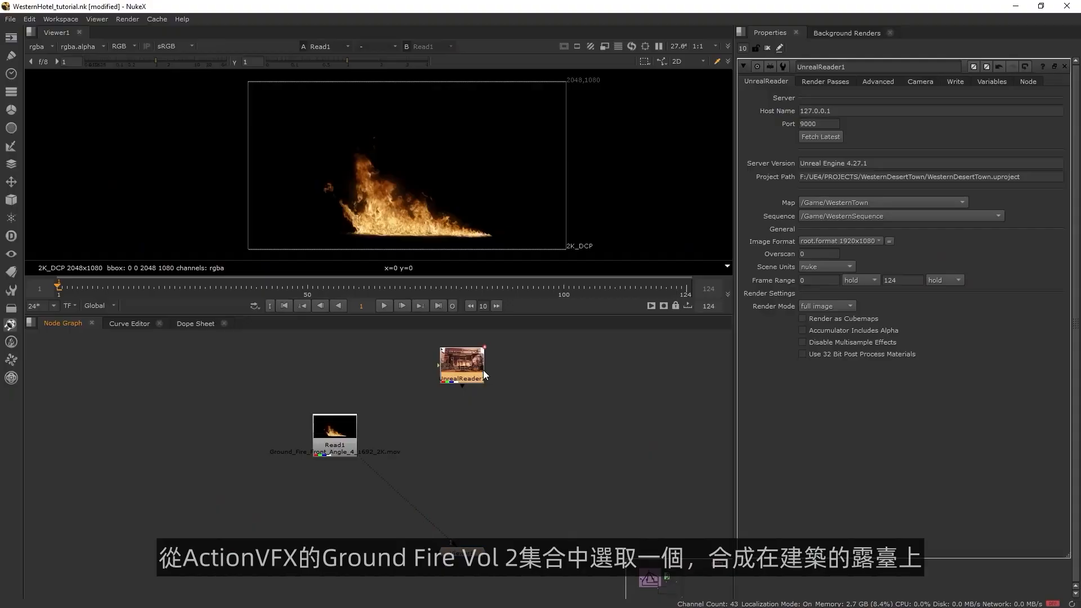
key(1)
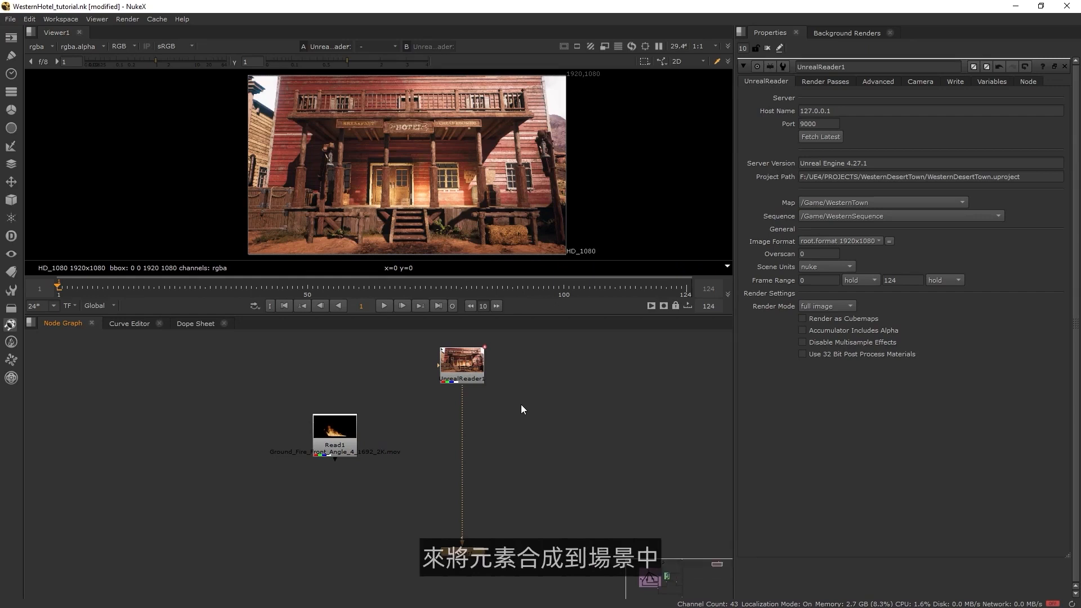
Step: Create a camera from UnrealReader1's camera data and place it beside the node in the node graph
click(465, 374)
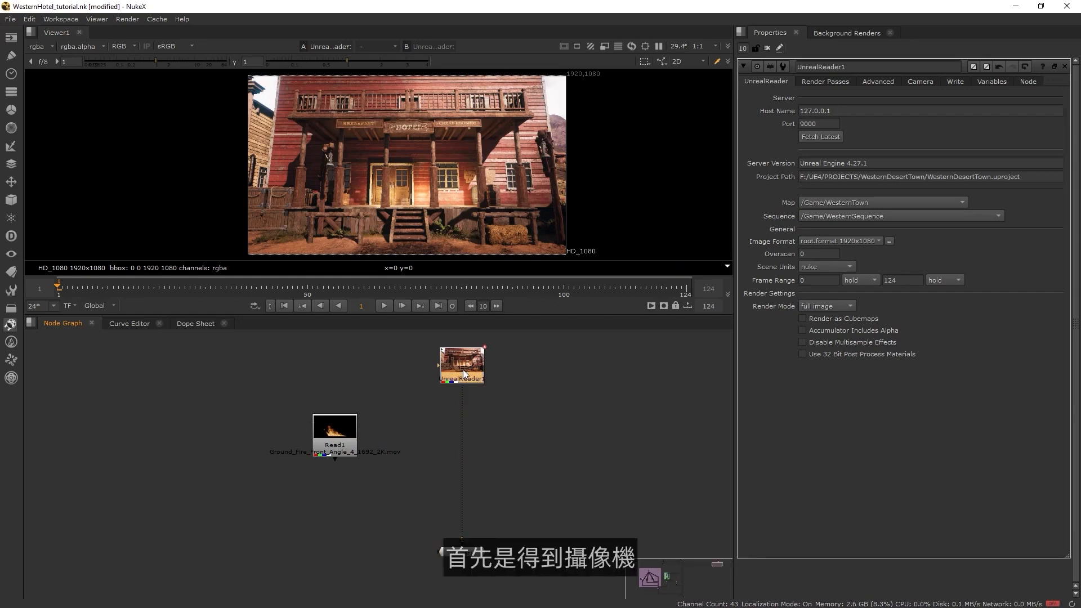
click(916, 83)
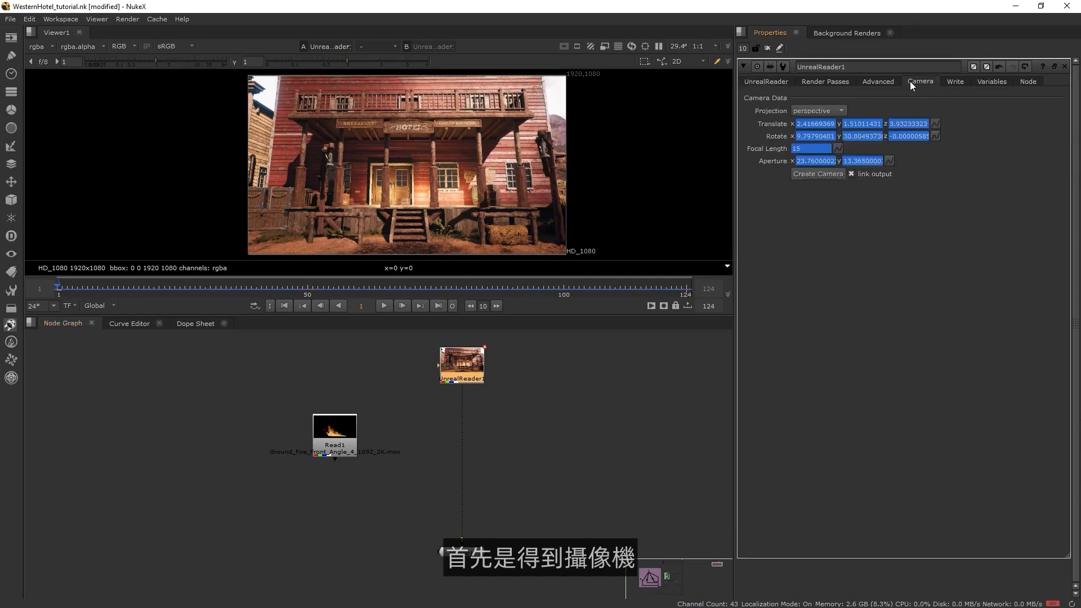
click(814, 174)
drag(460, 421, 556, 431)
Step: Examine the UnrealReader1 render passes that make up the beauty, such as AmbientOcclusion, BaseColor, DetailLighting, DiffuseColor and LightingOnly
click(816, 81)
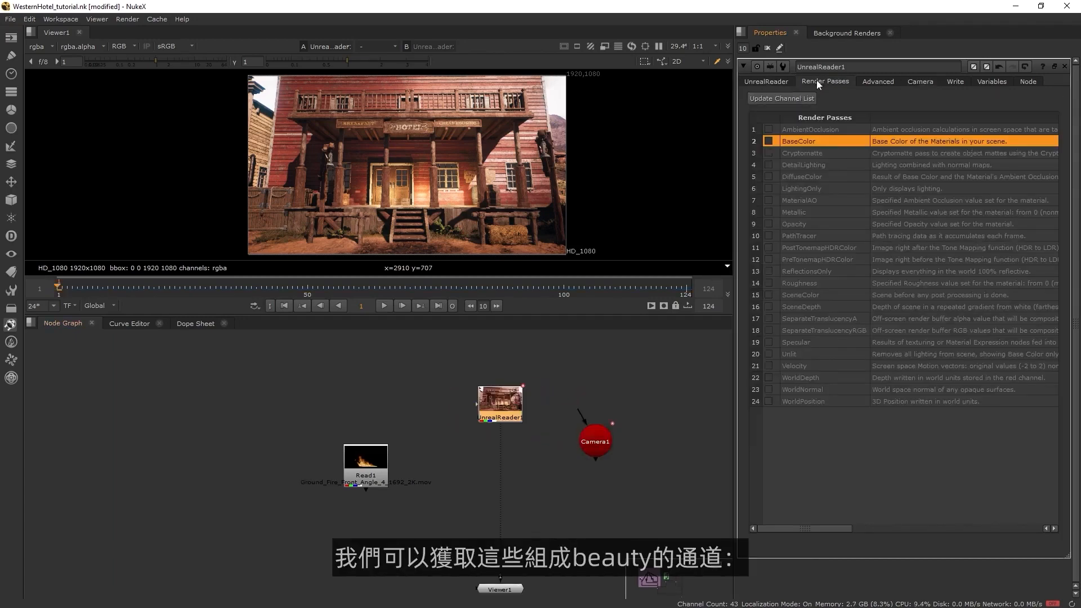
click(816, 129)
click(817, 142)
click(830, 165)
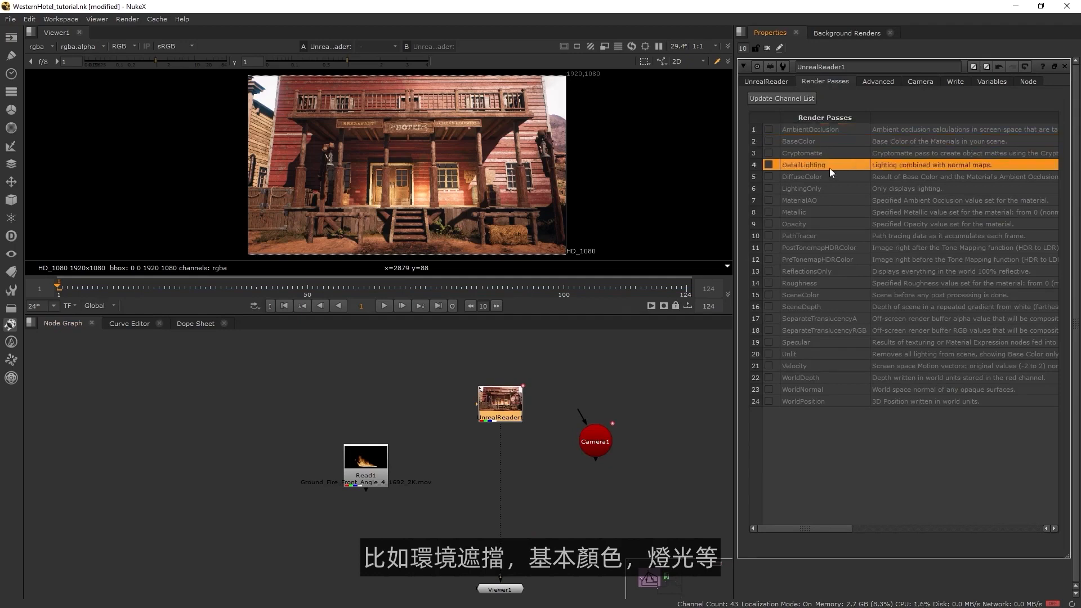
click(829, 177)
click(832, 188)
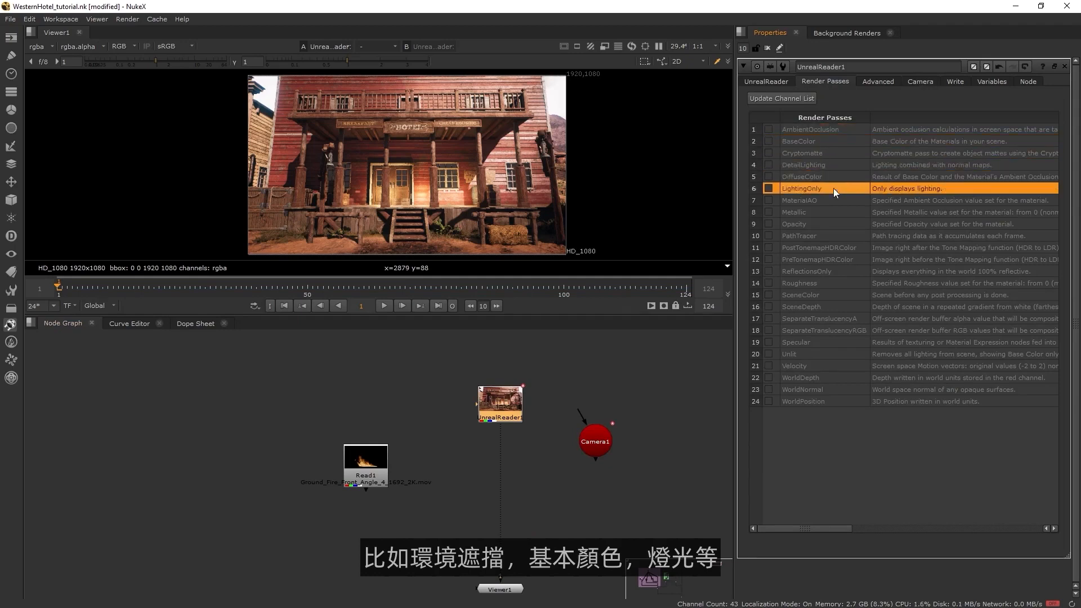
click(826, 134)
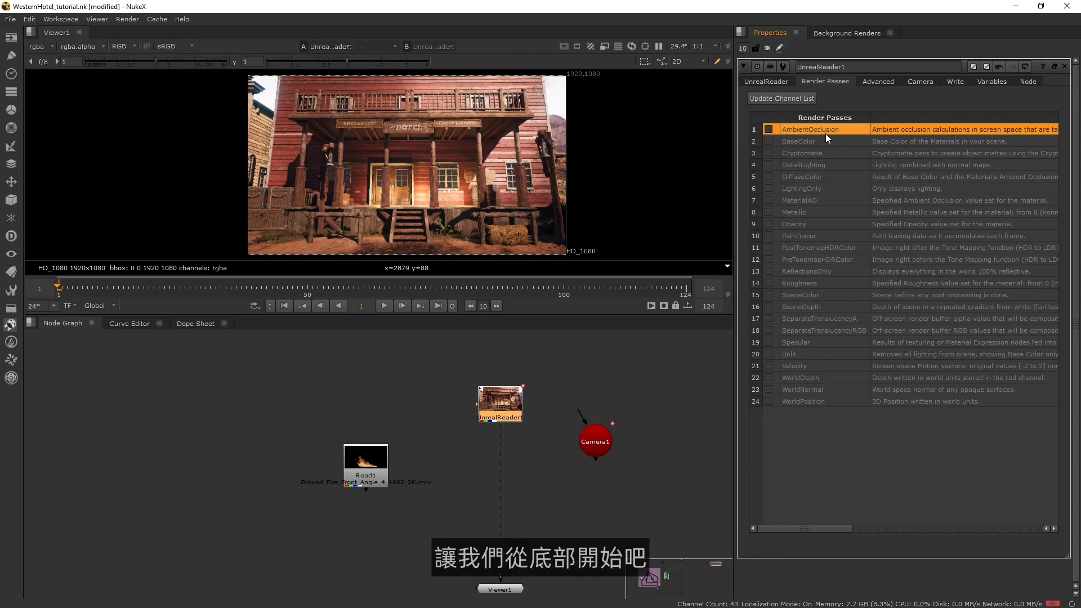
Step: Enable the WorldPosition, WorldNormal, WorldDepth and Cryptomatte render passes on UnrealReader1 and update its channel list
click(833, 401)
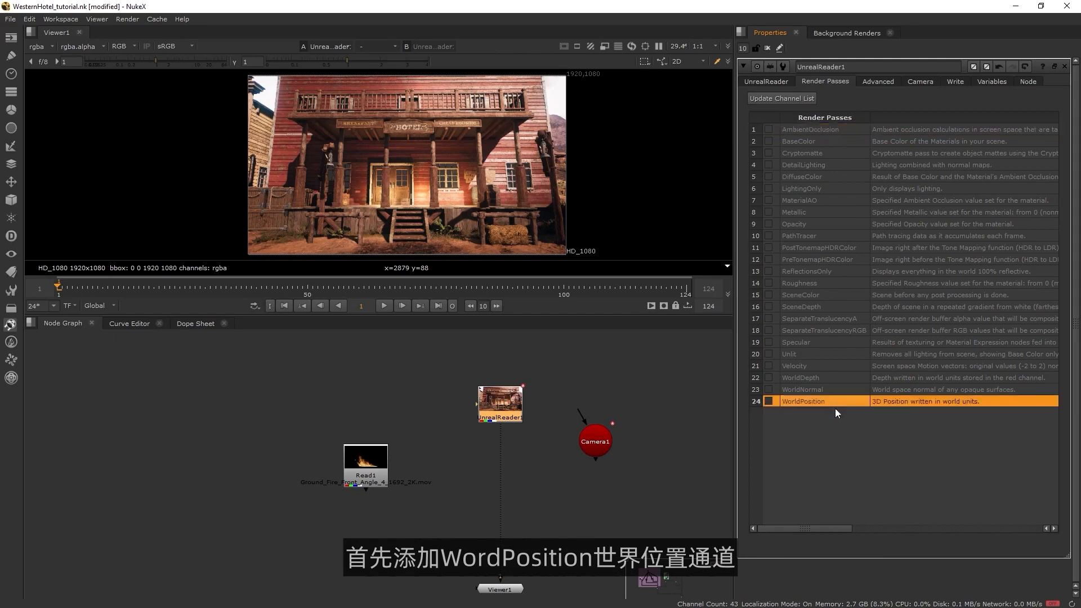
click(767, 400)
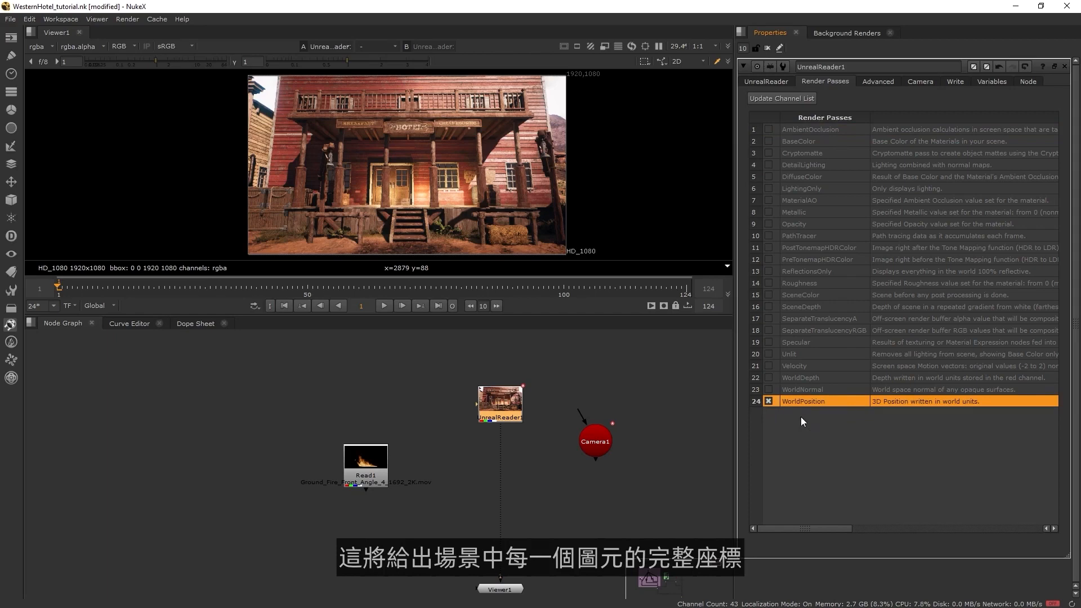
click(768, 389)
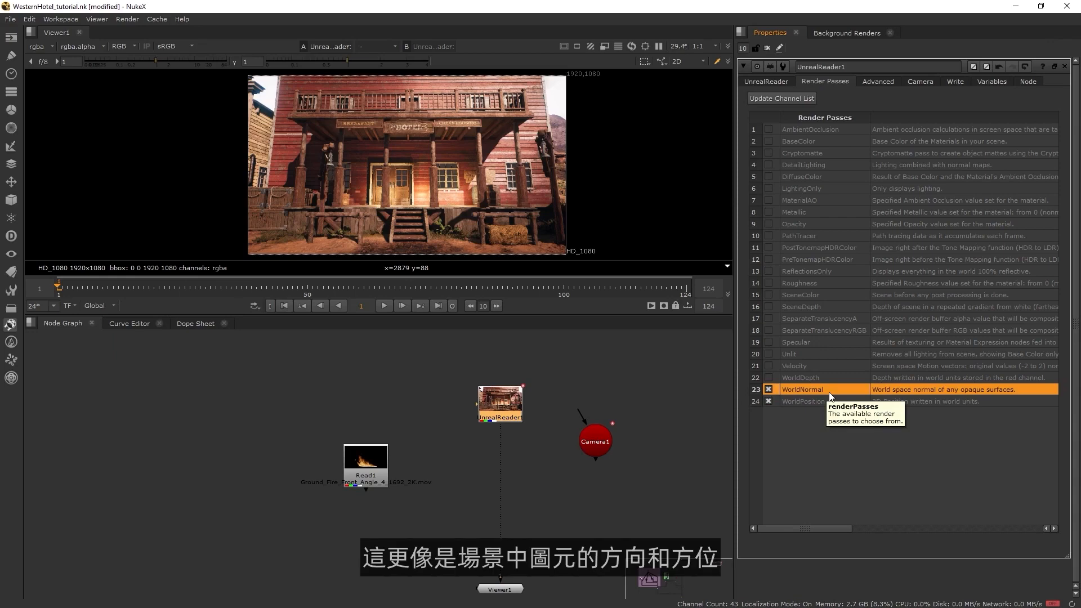
click(770, 377)
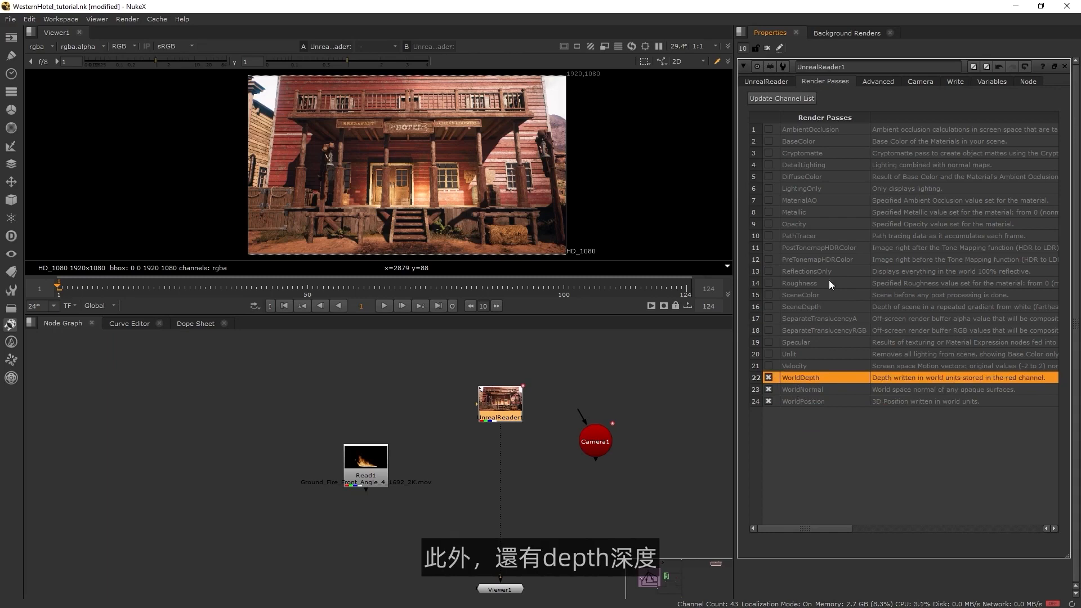
click(769, 153)
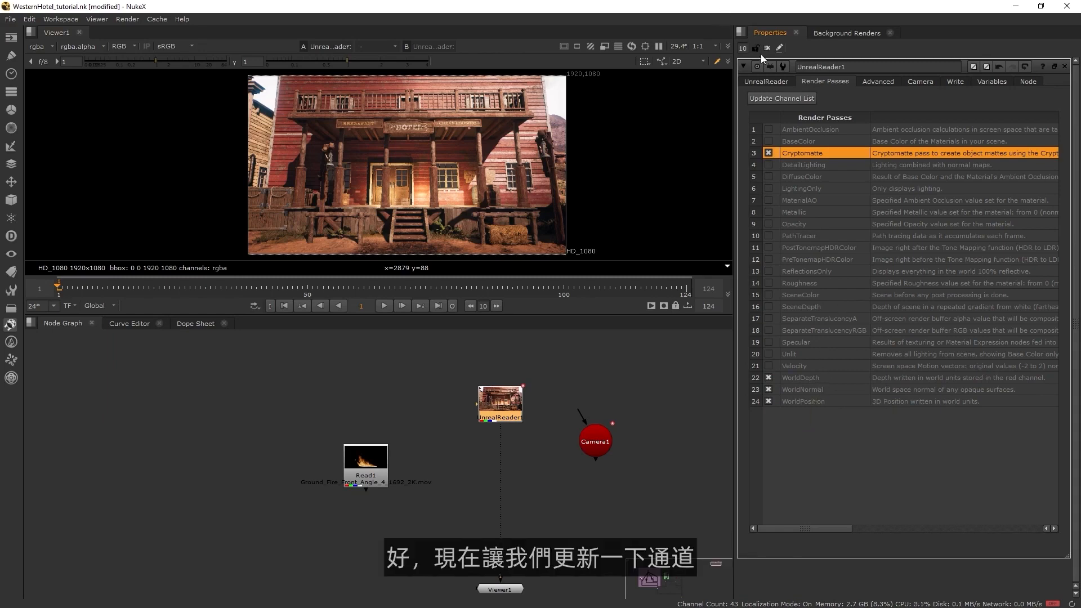
click(775, 96)
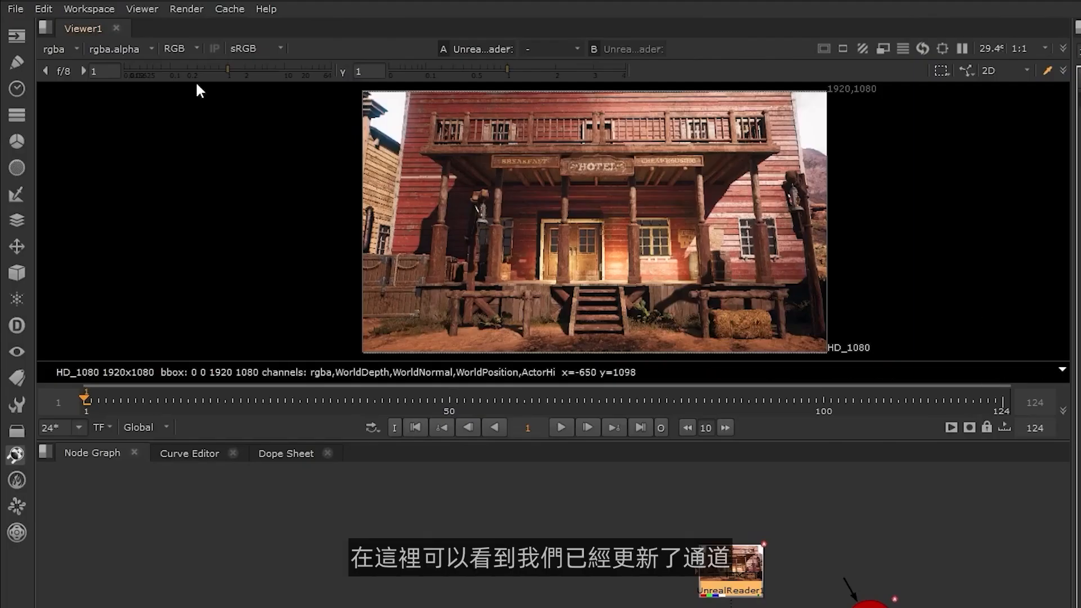
Step: Check UnrealReader1's WorldDepth, WorldNormal and WorldPosition layers in the viewer and return the display to rgba
click(54, 49)
click(107, 186)
click(67, 48)
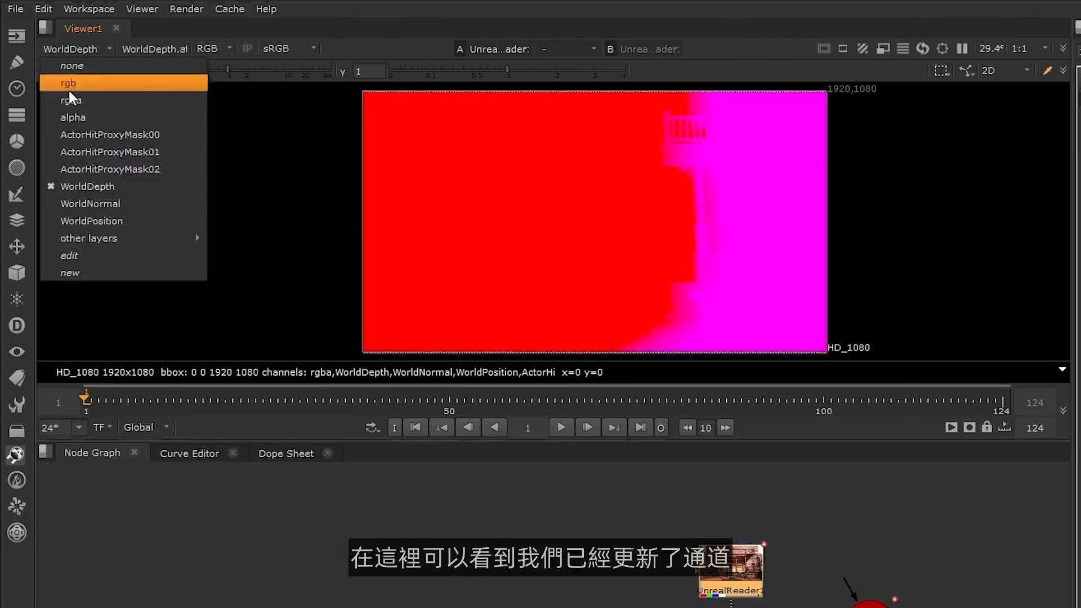
click(90, 203)
click(73, 48)
click(92, 221)
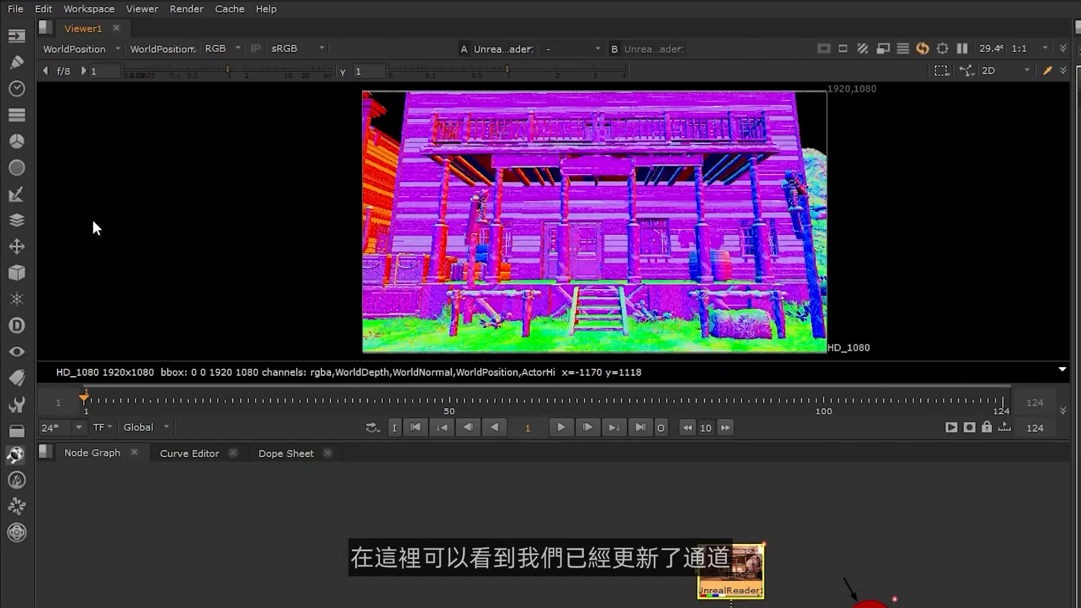
click(73, 48)
click(71, 100)
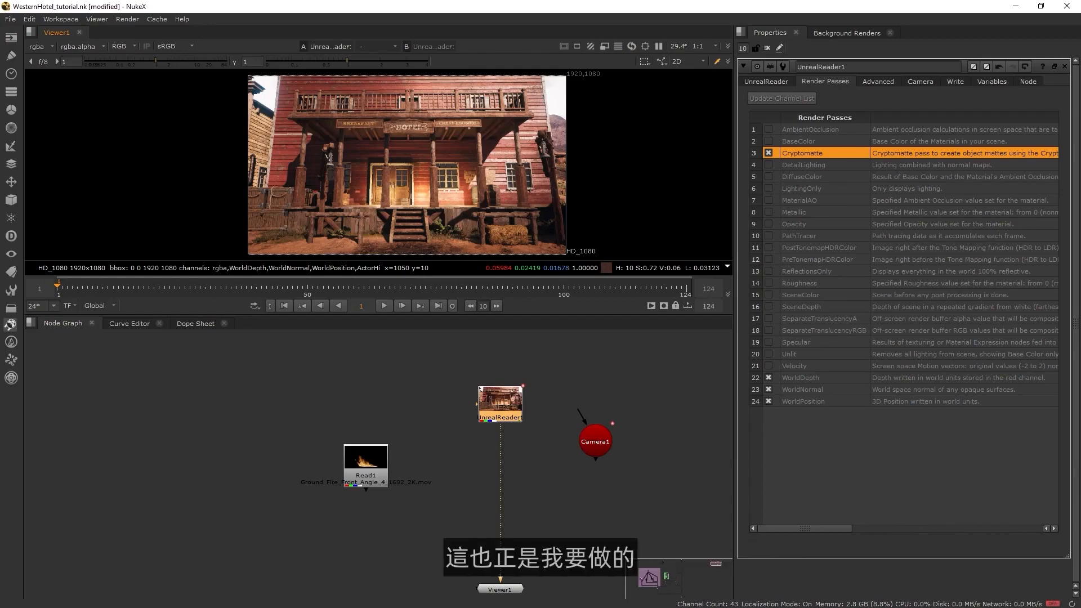
Step: Set UnrealReader1's output to WesternHotel.####.exr in a new WesternHotel_Plate folder and write the sequence to disk
click(955, 81)
click(1059, 98)
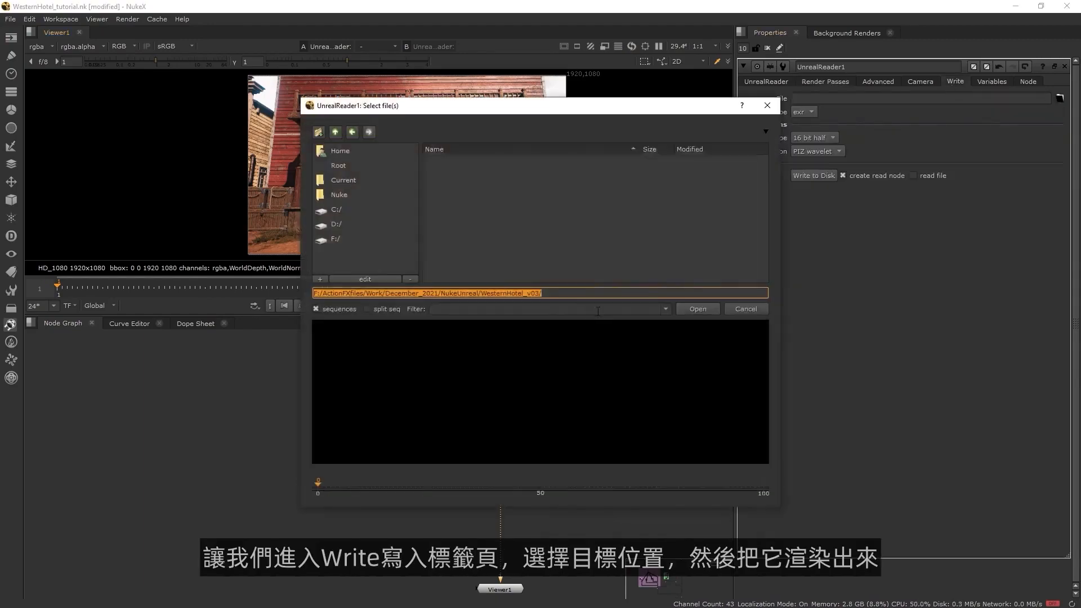
click(318, 132)
text(WesternHotel_Plate)
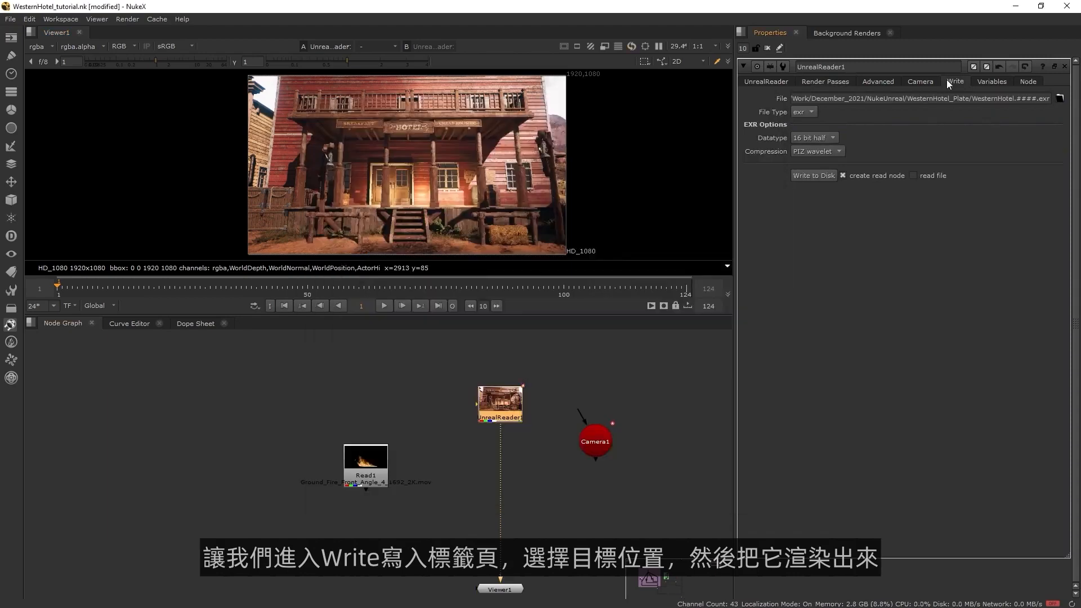
click(811, 175)
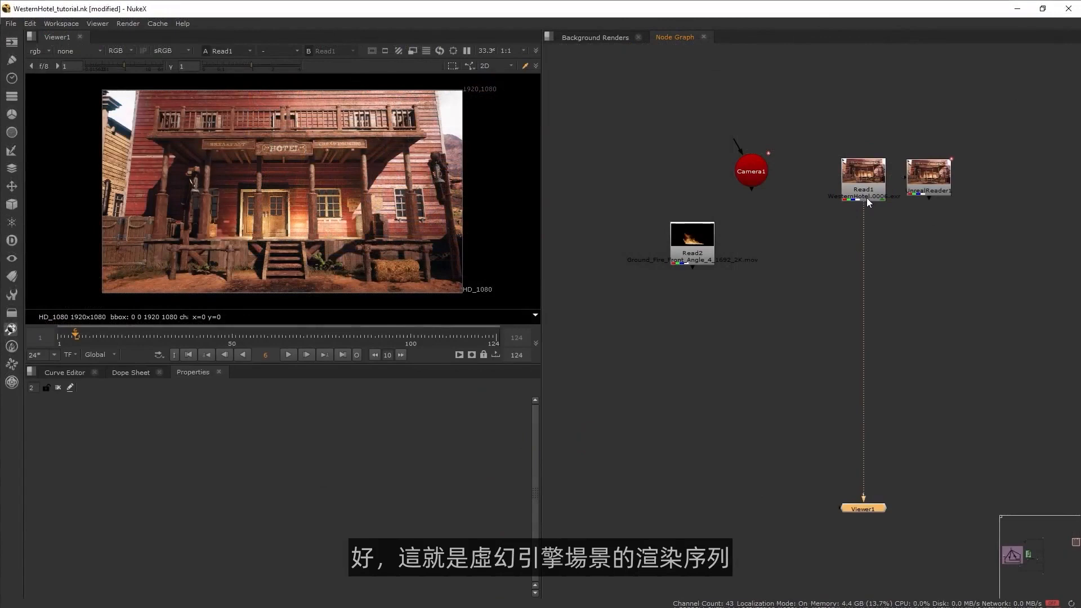
Step: Compare the rendered Read1 sequence with UnrealReader1 in the viewer, ending on Read1
click(866, 198)
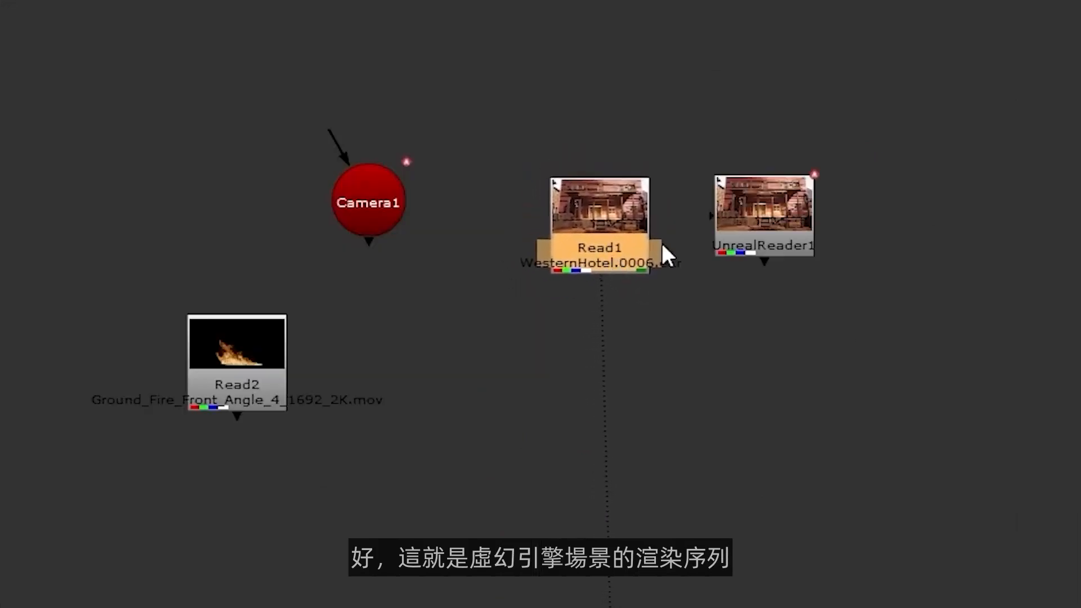
click(776, 223)
key(1)
click(704, 295)
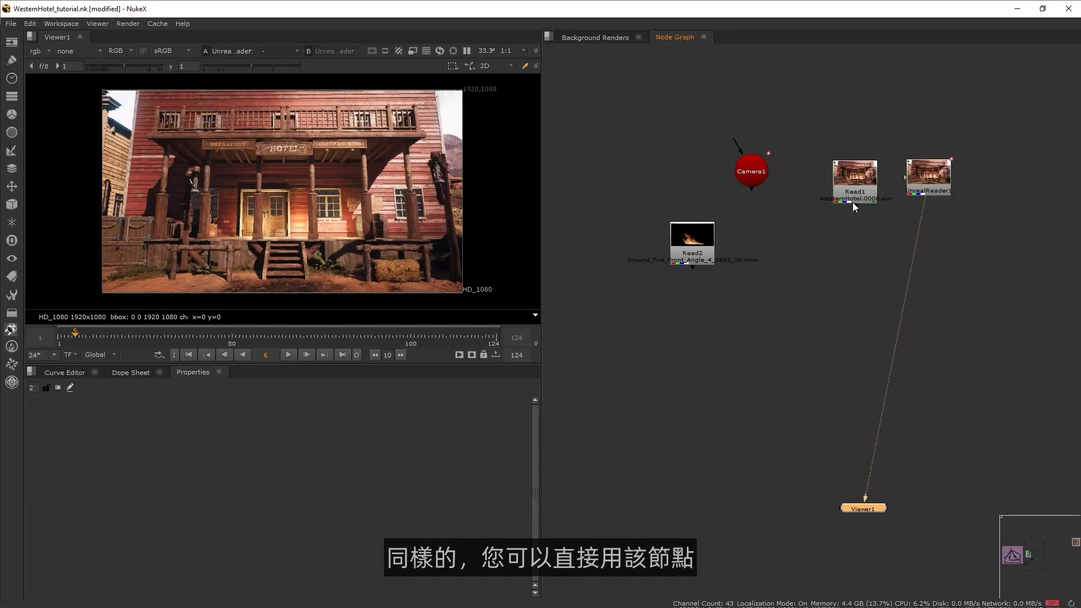
click(612, 255)
key(1)
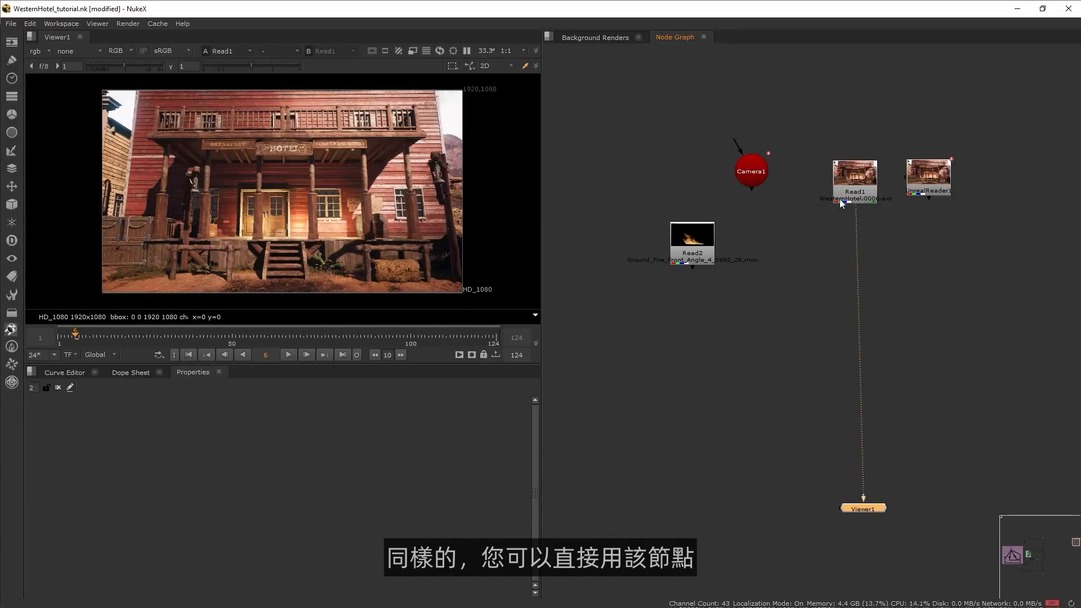
Step: Inspect the render passes stored in Read1, such as WorldDepth, and return the viewer to rgb
click(39, 51)
click(64, 161)
click(39, 51)
click(74, 145)
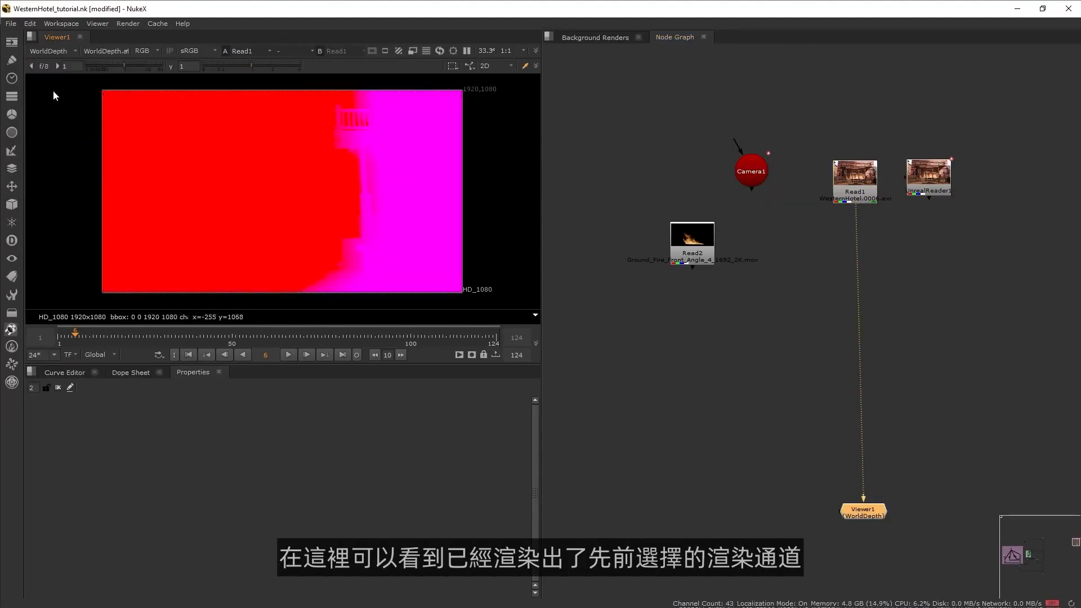
click(39, 51)
click(54, 83)
click(60, 53)
click(42, 76)
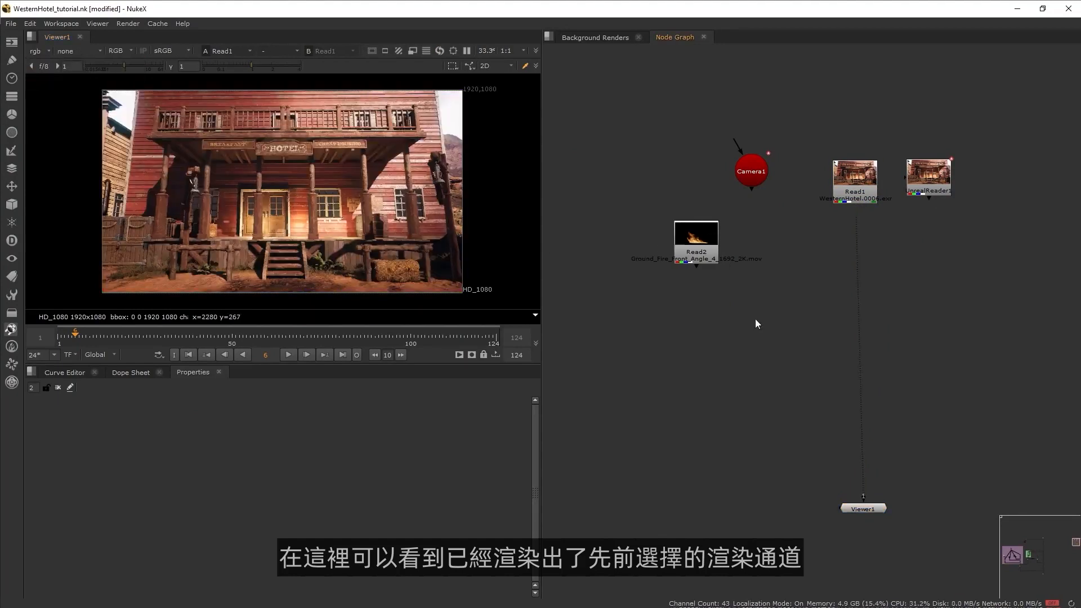
Step: Merge the Read2 ground fire over the Read1 hotel plate and scrub the timeline back to frame 1
key(m)
drag(751, 325, 692, 258)
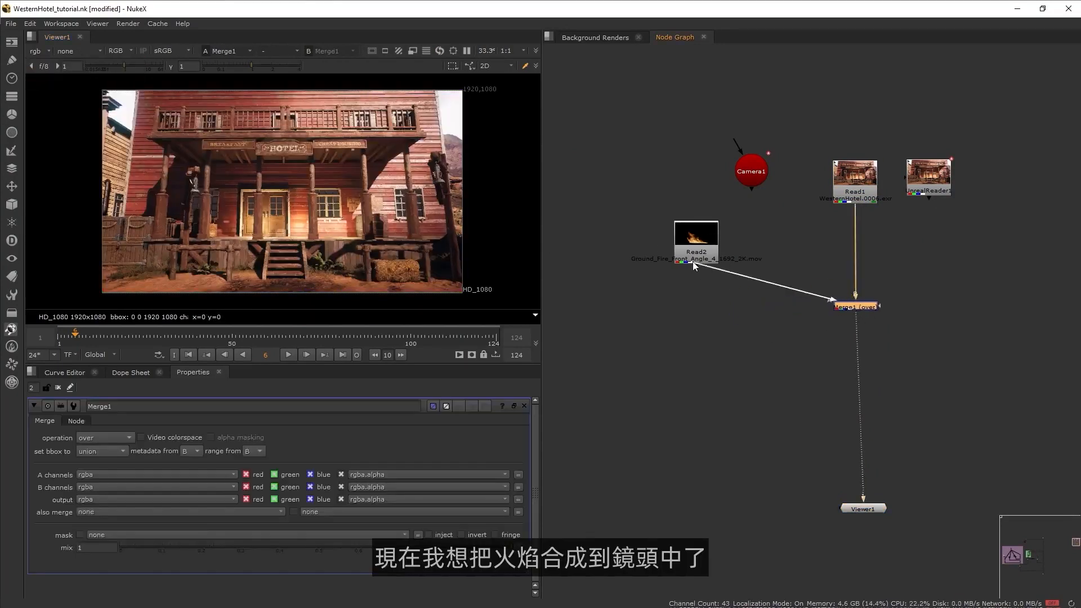
drag(149, 335, 57, 336)
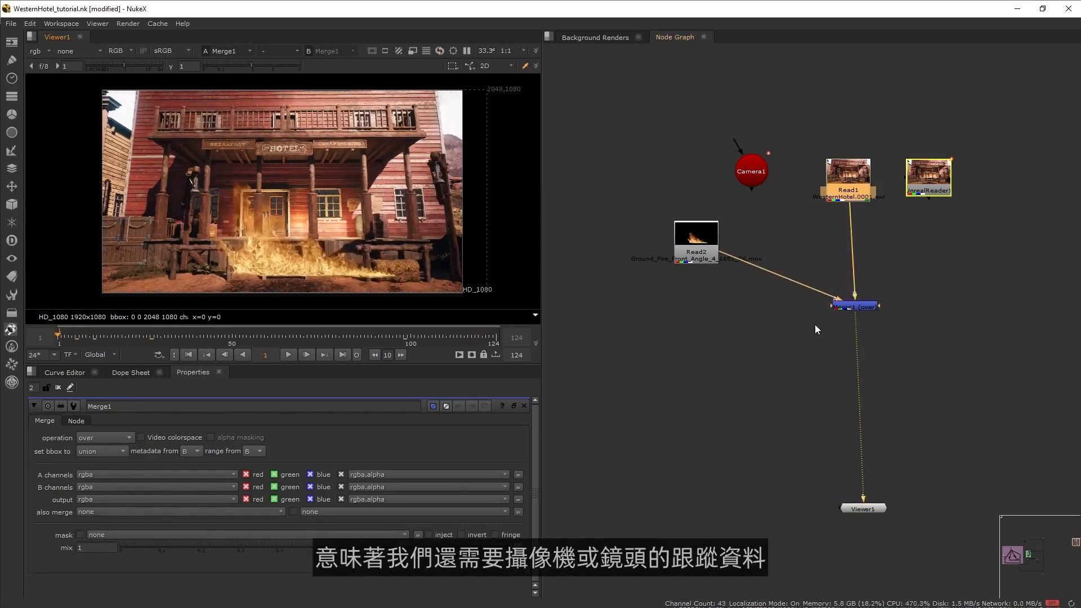
Step: Open Camera1's properties to examine its animated tracking data and shift the node slightly in the graph
click(752, 176)
double_click(752, 183)
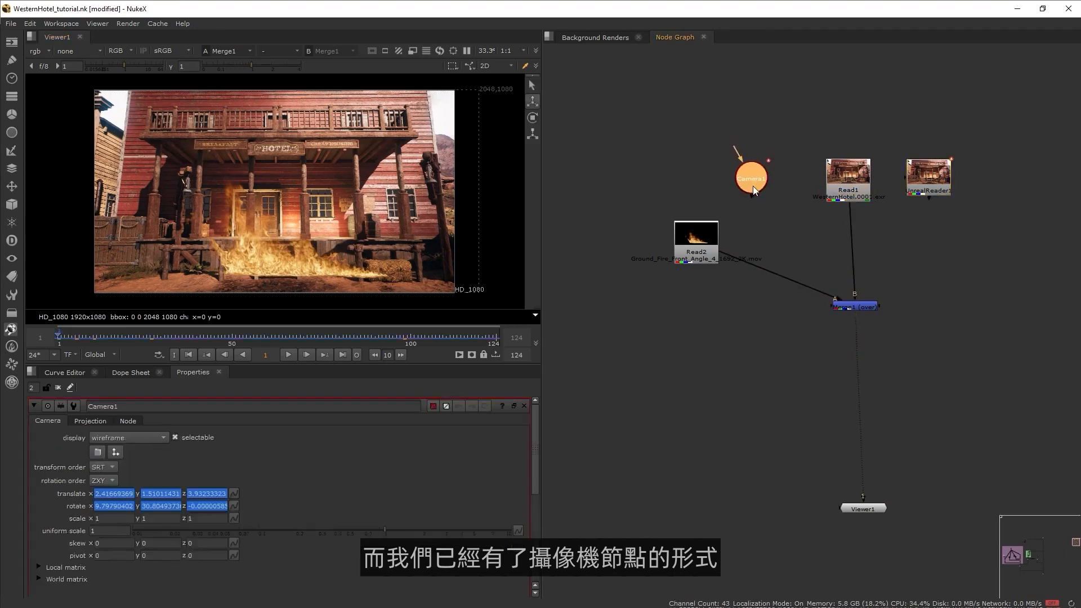
drag(740, 167, 750, 192)
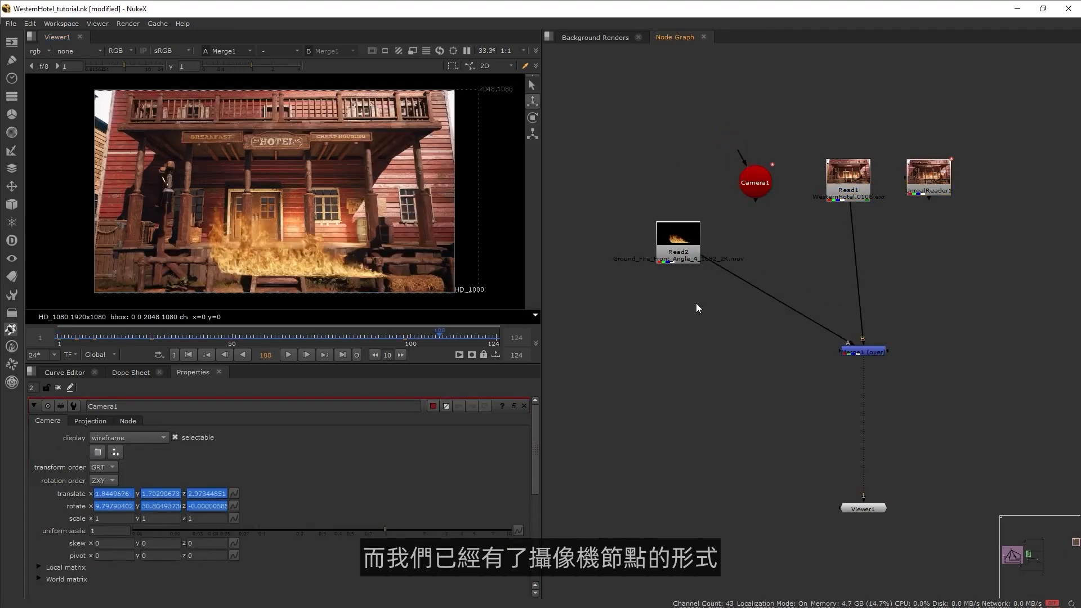
Step: Add a Card3D node and place it between the Read2 fire clip and the merge's A input
key(Tab)
text(card3d)
key(Return)
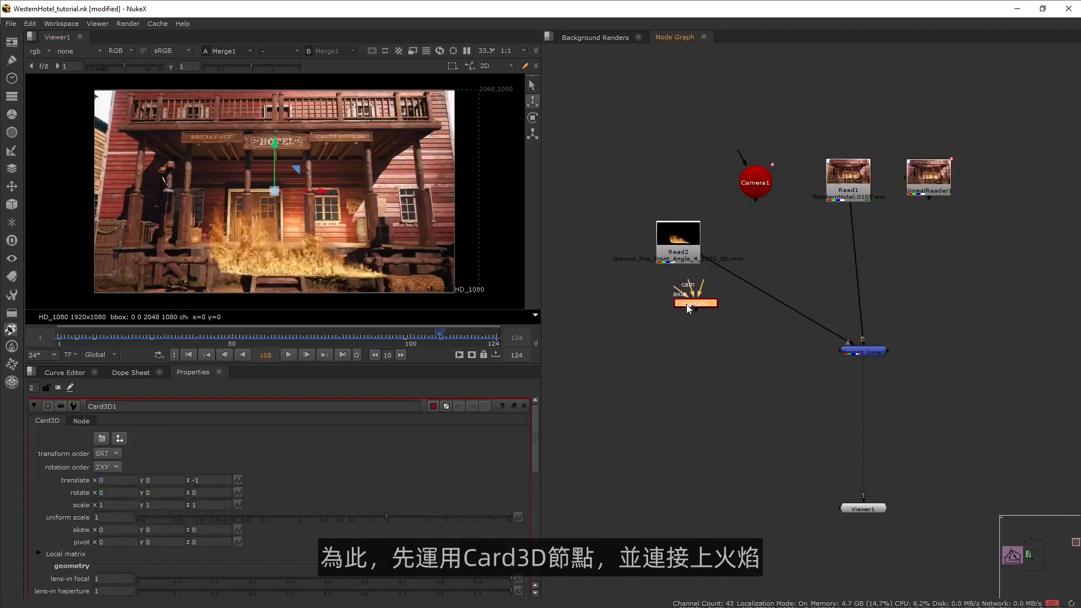
drag(686, 305, 671, 355)
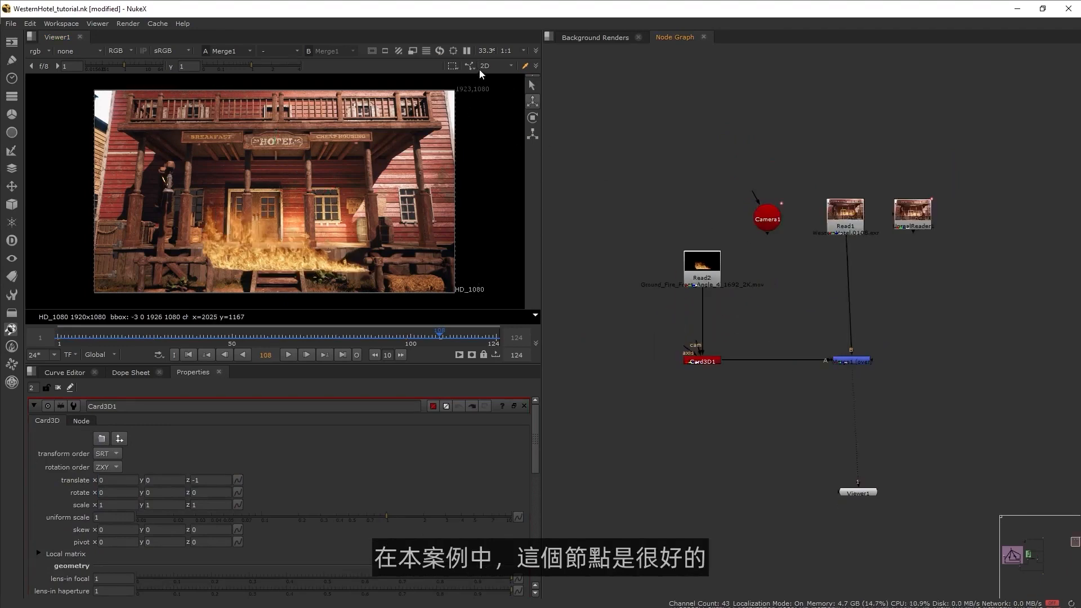
Step: Examine the fire card's placement in the enlarged 3D view, then restore the normal layout
click(479, 69)
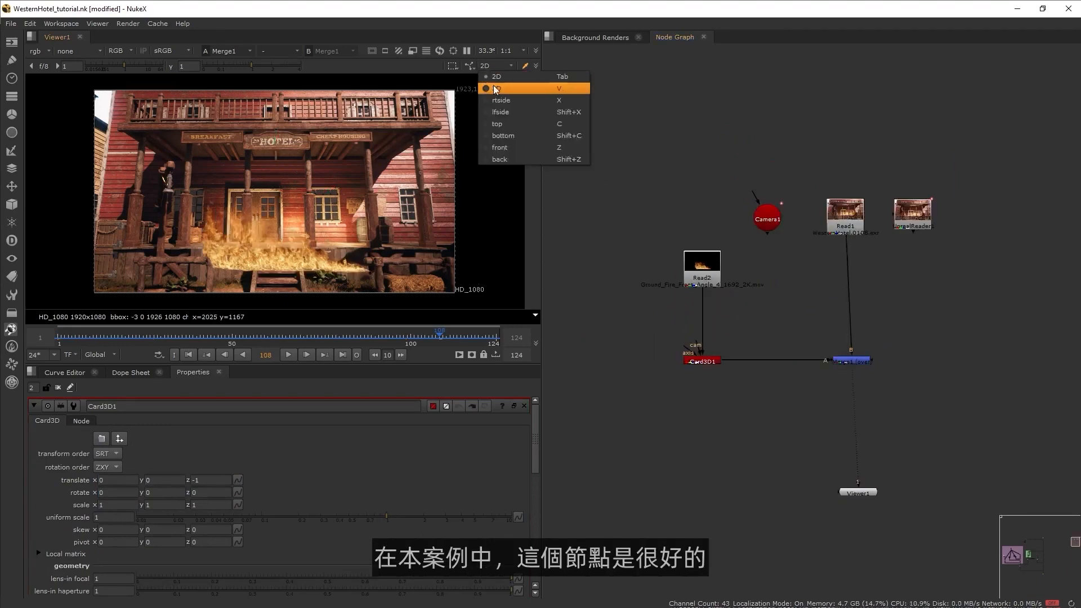
click(493, 87)
key(space)
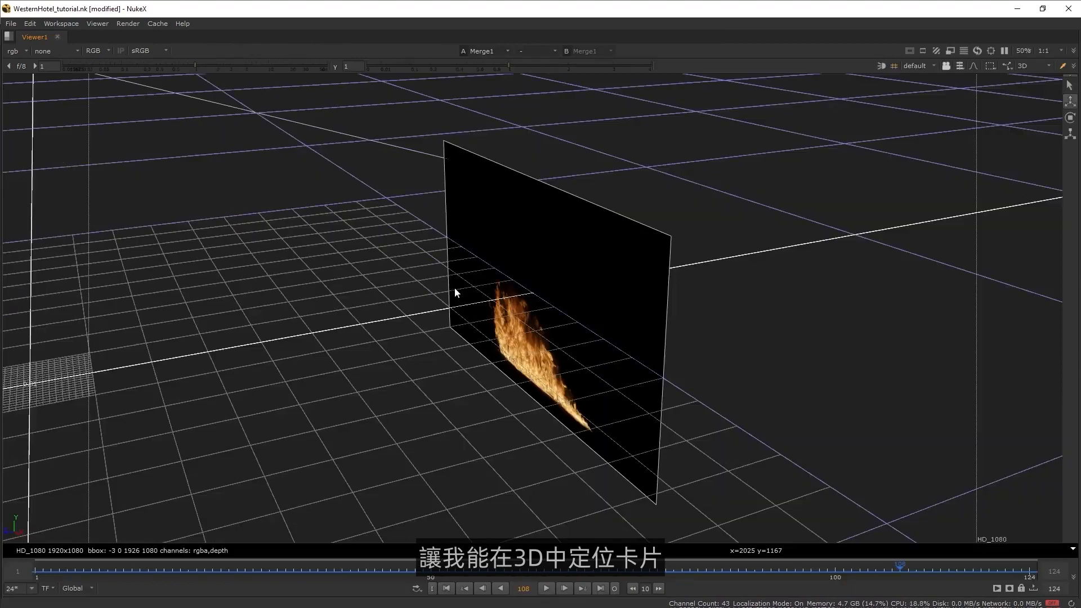
middle_drag(454, 289, 506, 256)
scroll(505, 255, down, 5)
key(space)
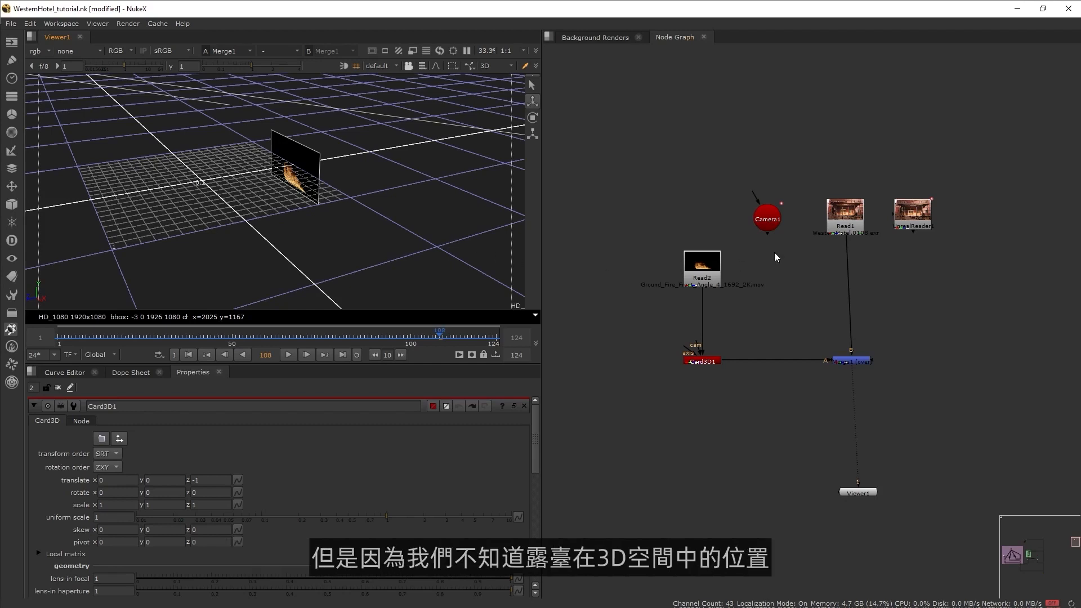
Step: Show Read1's WorldPosition pass in the viewer
drag(846, 218, 853, 204)
key(1)
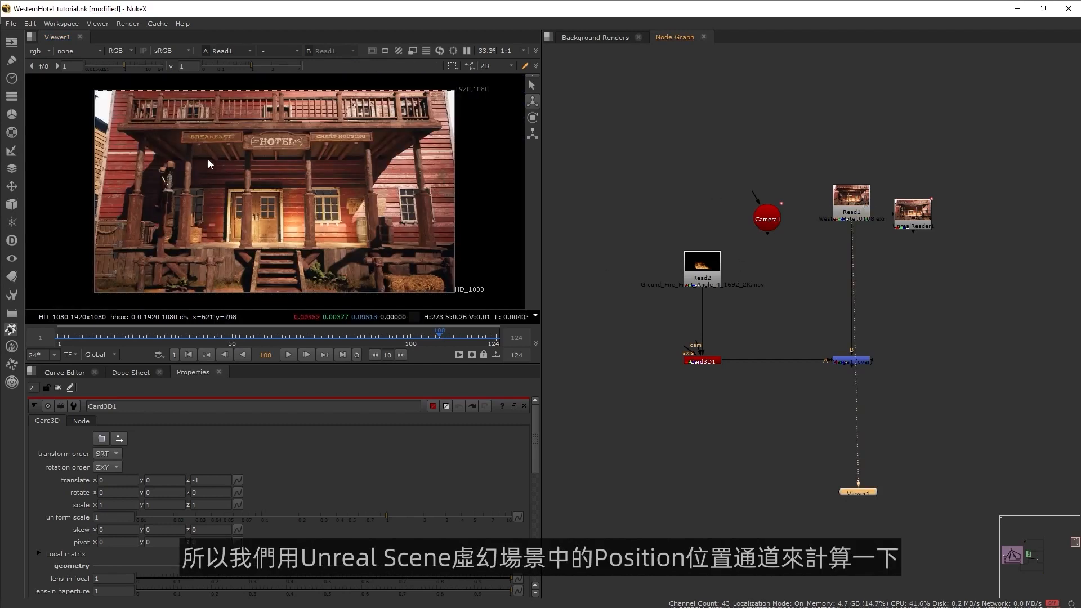
click(46, 51)
click(89, 164)
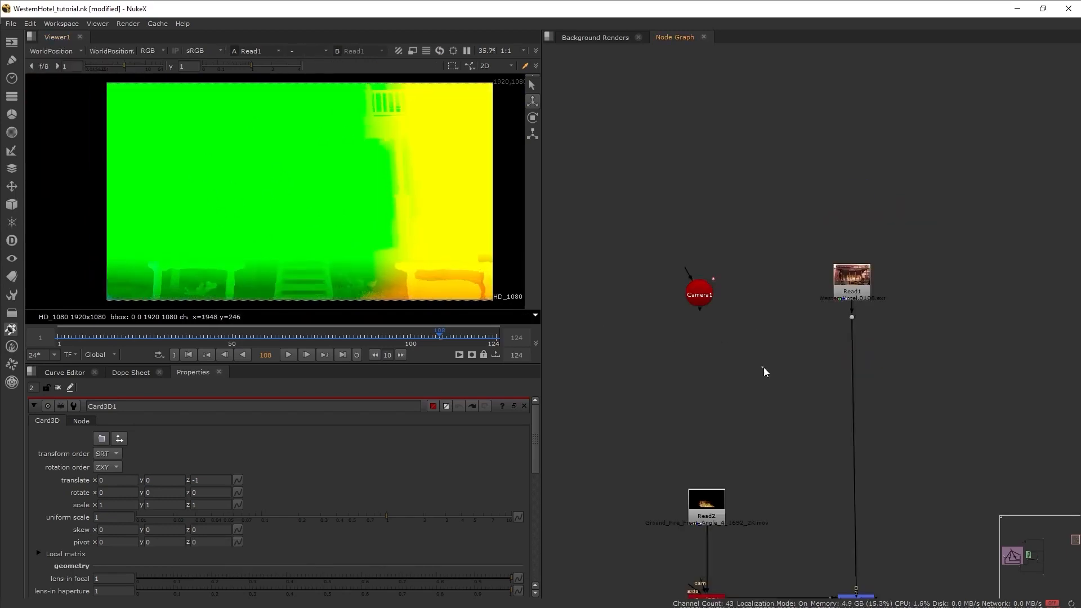
Step: Branch a Shuffle node named ShufflePosition off Read1 and route its WorldPosition layer into rgba
key(Tab)
text(shuffle)
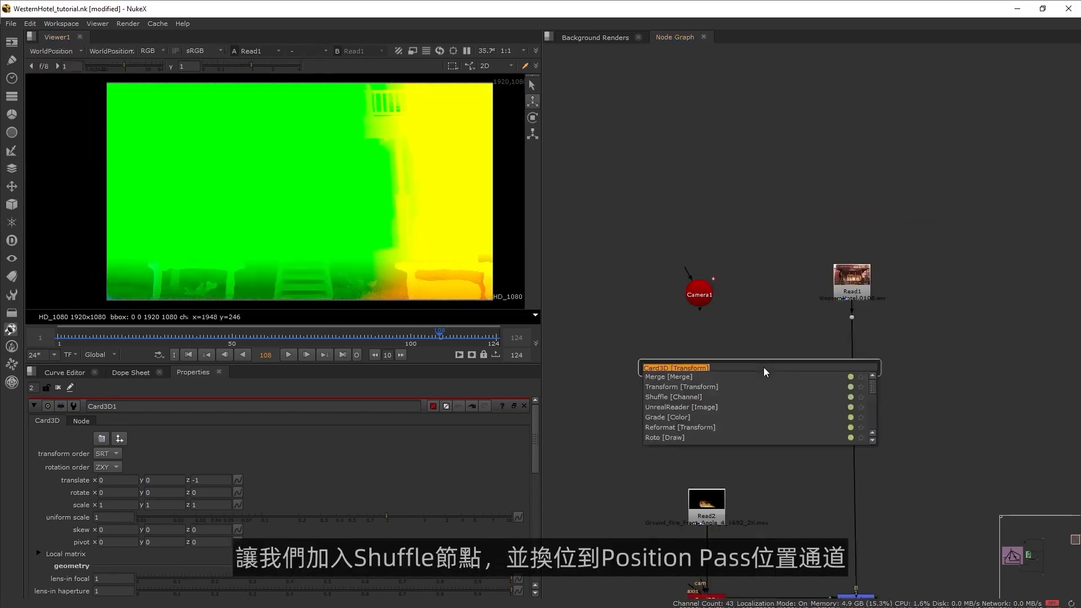
key(Return)
drag(802, 325, 850, 317)
drag(762, 367, 761, 317)
drag(763, 349, 761, 342)
click(169, 468)
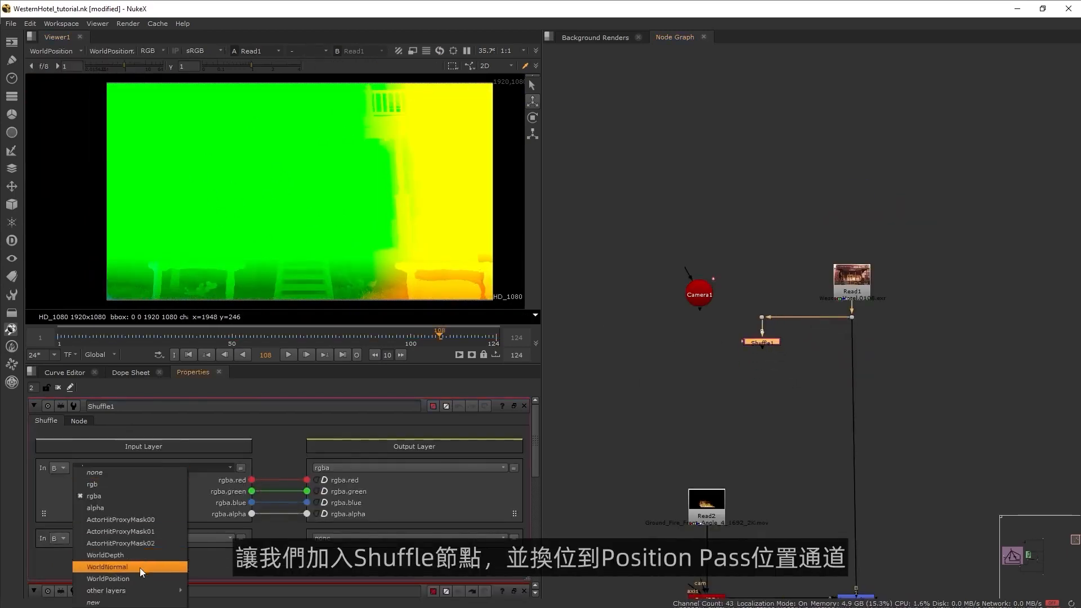
click(141, 569)
Step: Add a PositionToPoints node, connecting its image input to Read1's branch and its pos input to ShufflePosition
key(Tab)
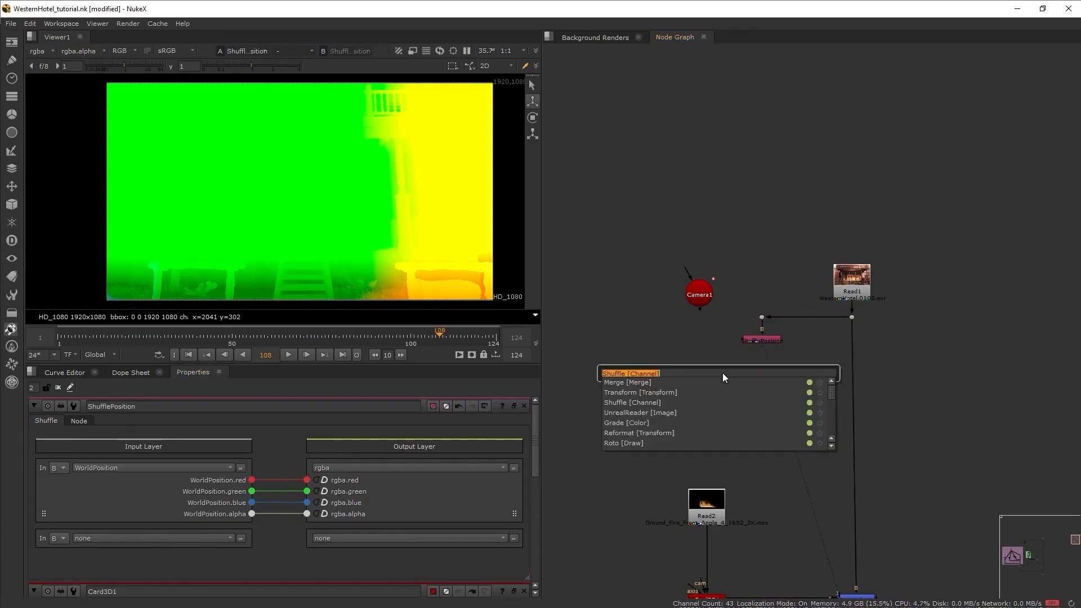
text(pos)
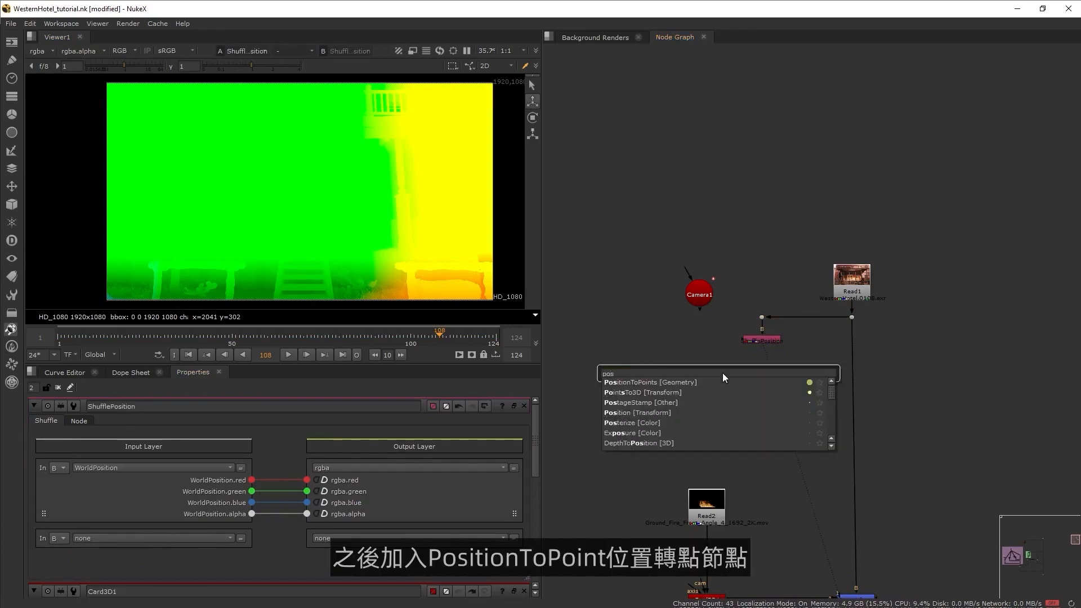
key(Return)
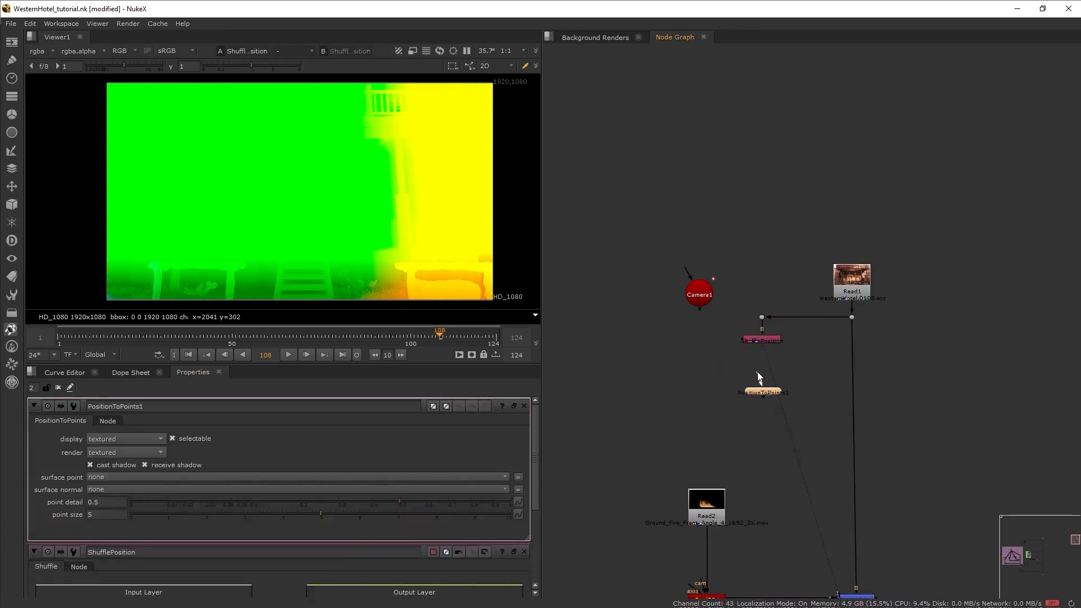
drag(758, 377, 851, 317)
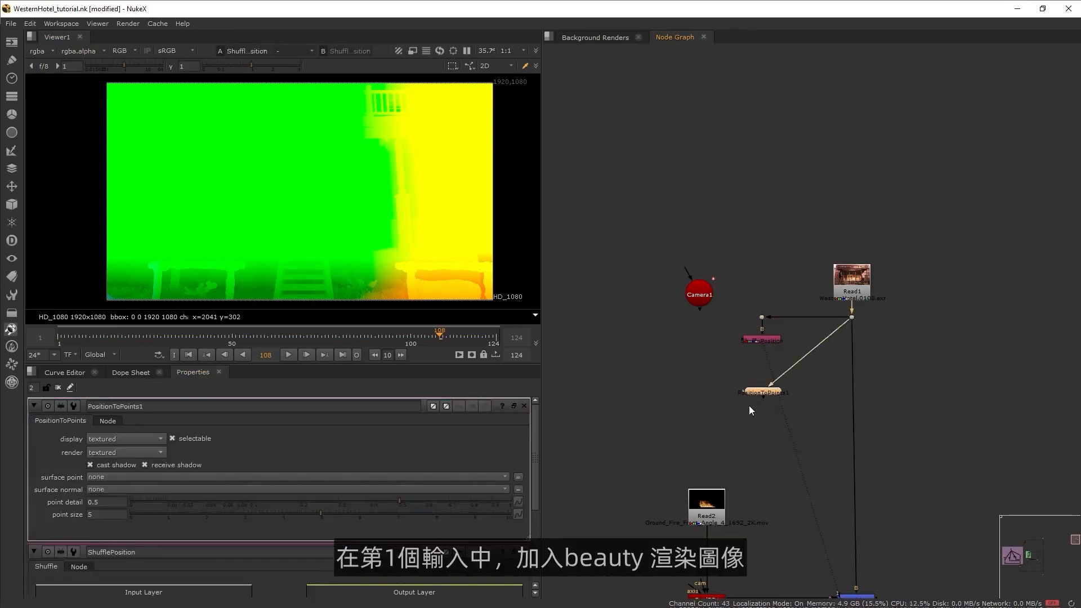
click(738, 389)
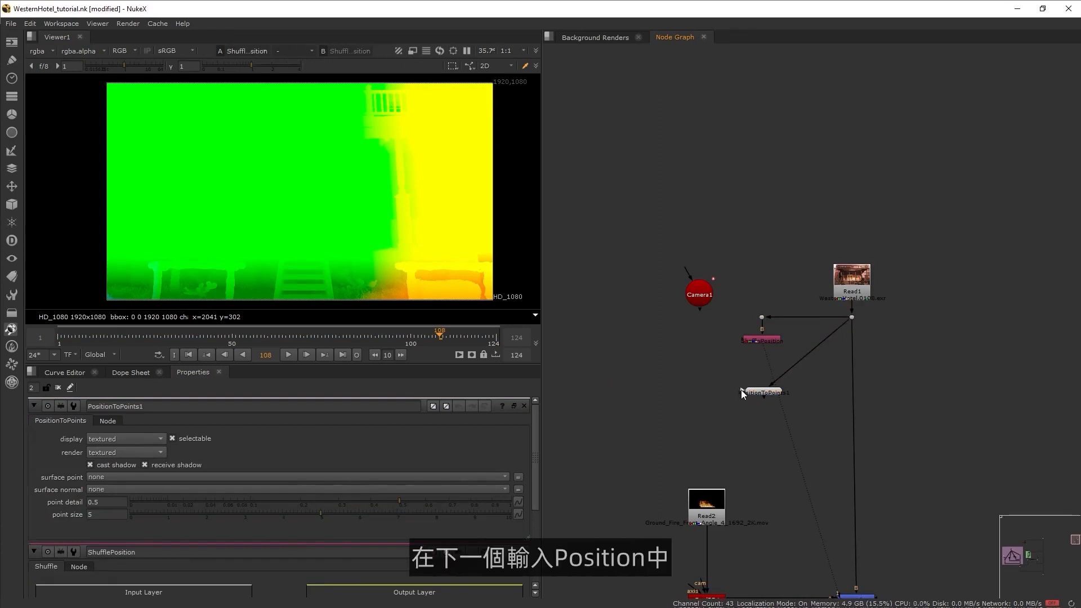
drag(740, 390, 741, 351)
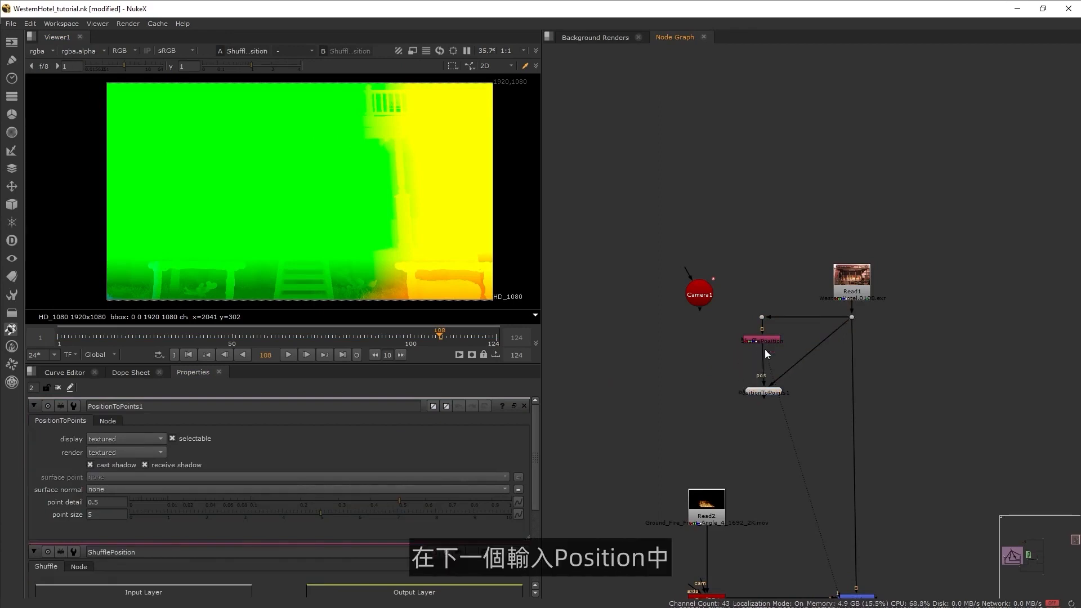
Step: Show the PositionToPoints node in the 3D viewer and set its point size to 0.1
click(769, 393)
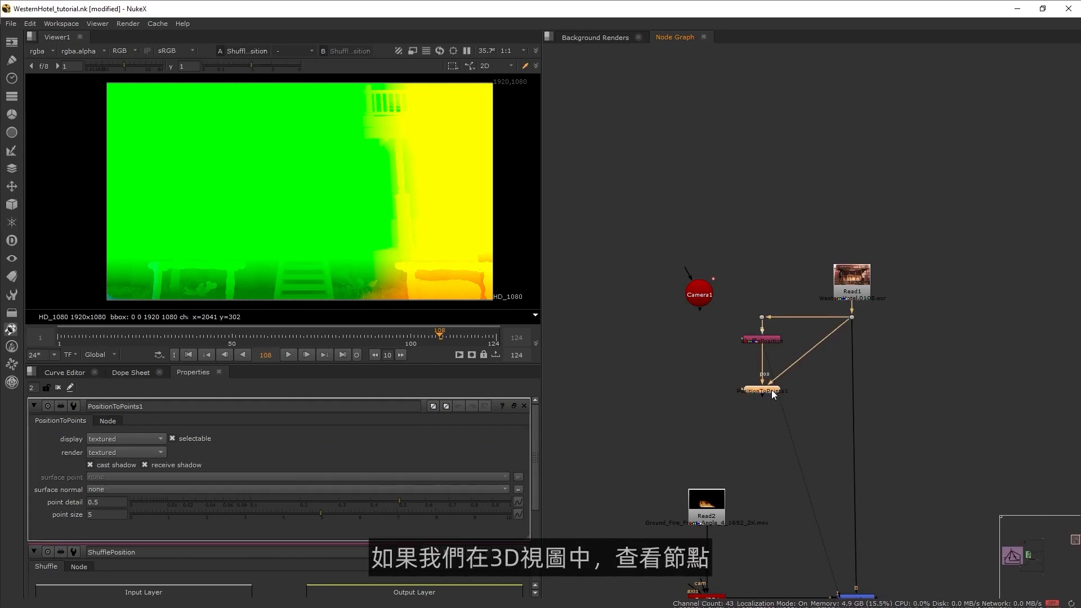
key(1)
scroll(336, 166, down, 3)
ctrl+drag(336, 165, 356, 208)
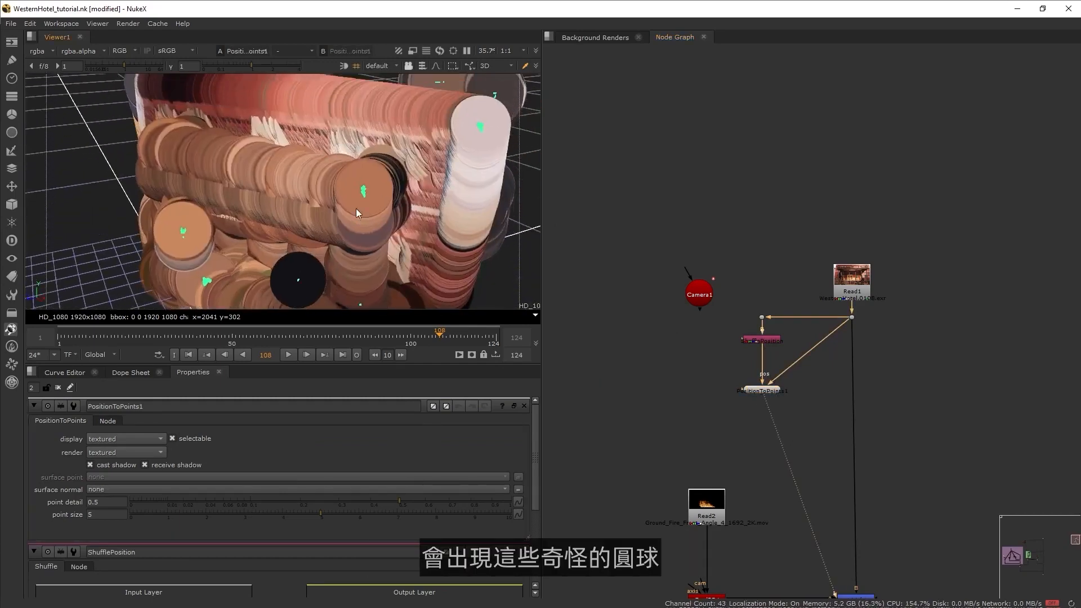
scroll(289, 208, down, 3)
click(107, 513)
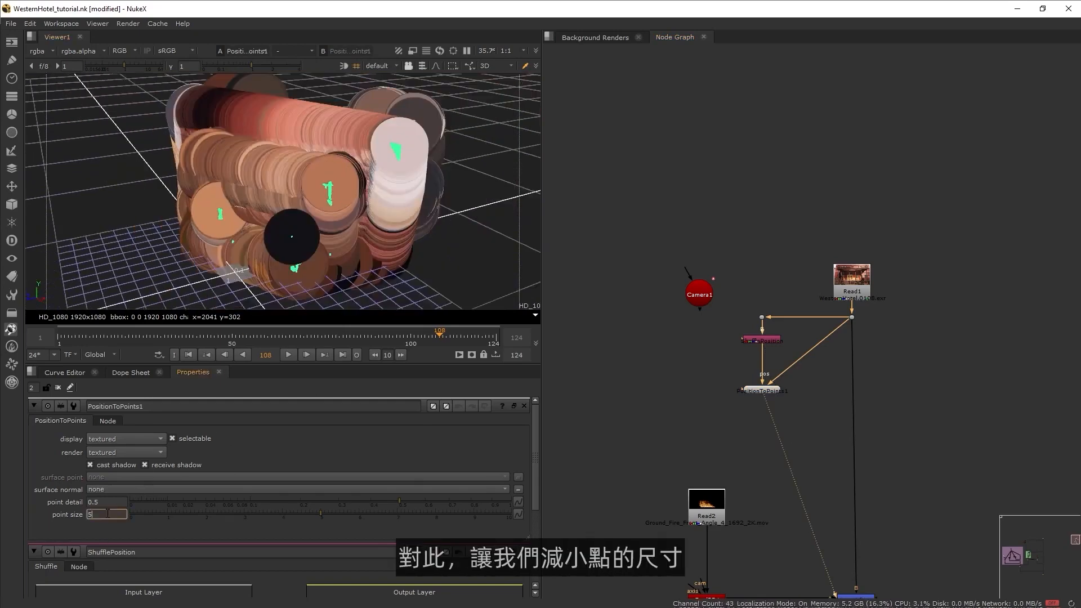
click(110, 502)
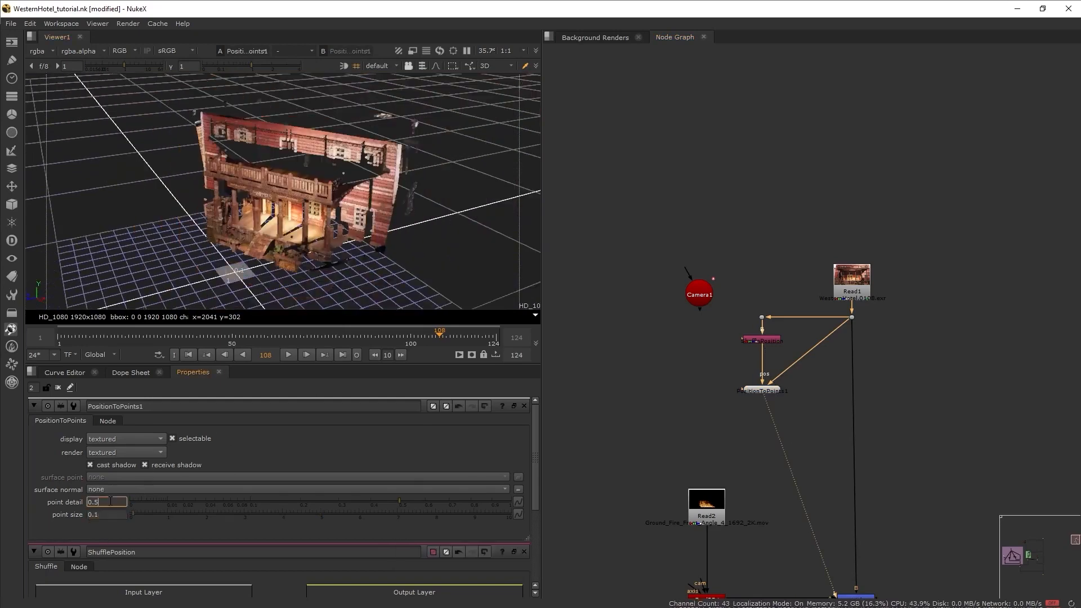
scroll(317, 181, up, 2)
ctrl+drag(316, 180, 293, 207)
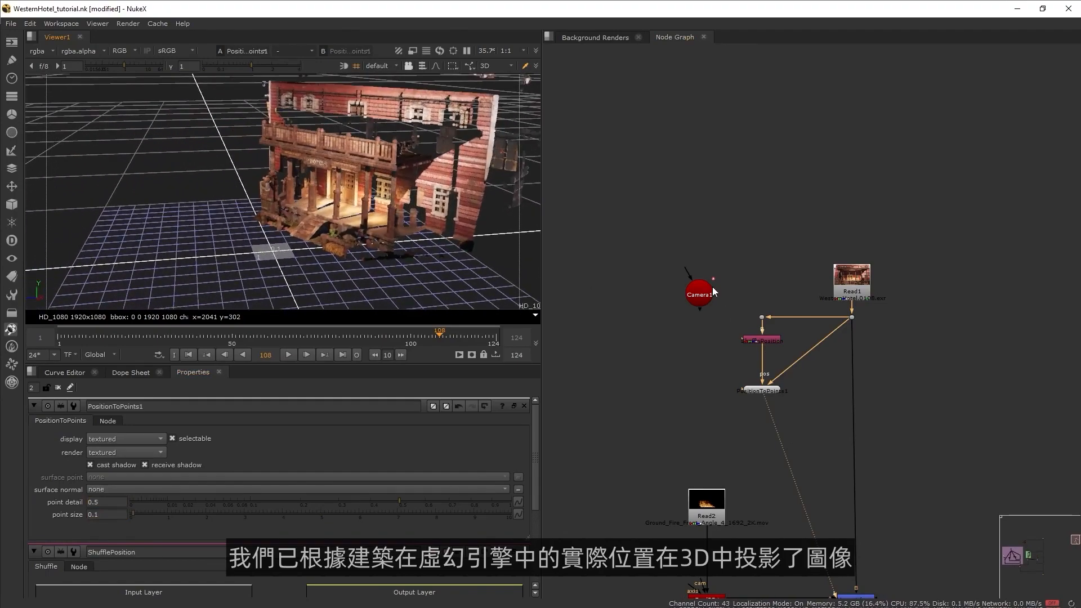
Step: Examine Camera1 and the hotel point cloud relative to the world origin at frame 9 in the enlarged 3D view
double_click(700, 294)
ctrl+drag(360, 264, 595, 263)
drag(219, 337, 117, 342)
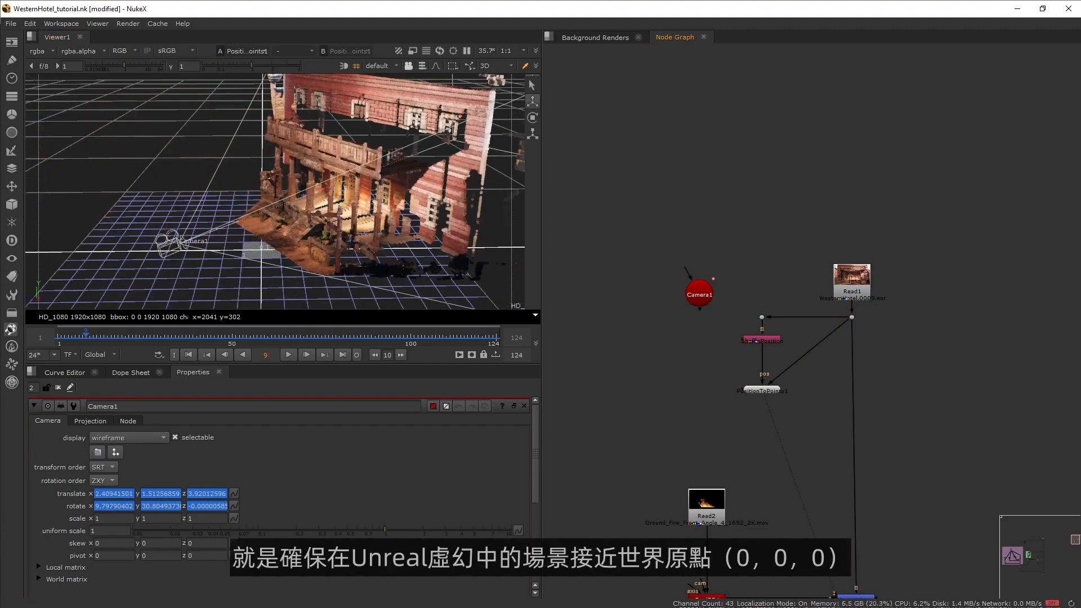
key(space)
ctrl+drag(462, 426, 501, 418)
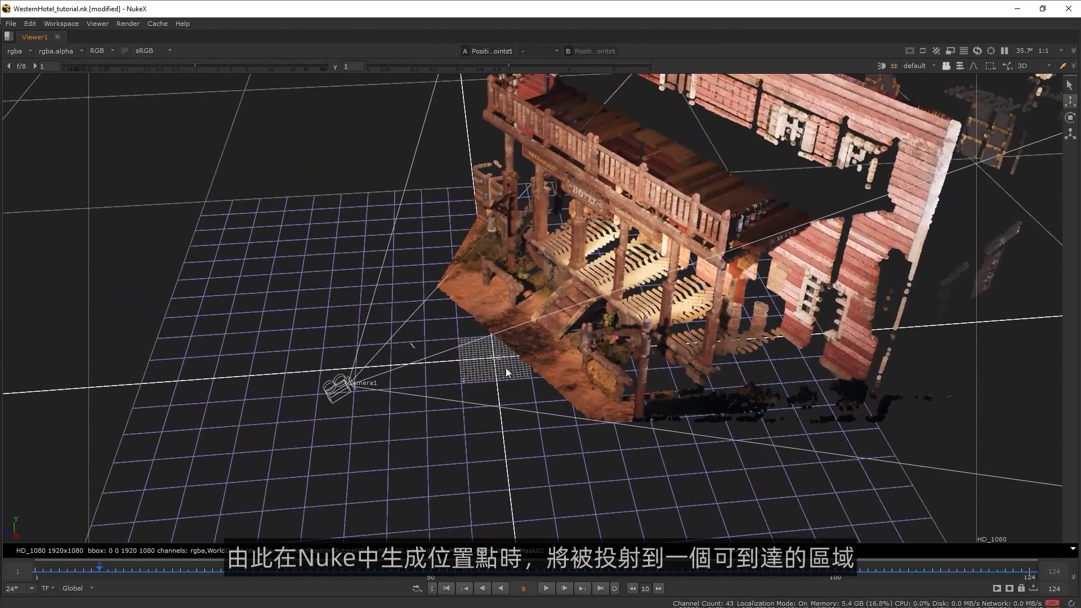
scroll(504, 359, down, 6)
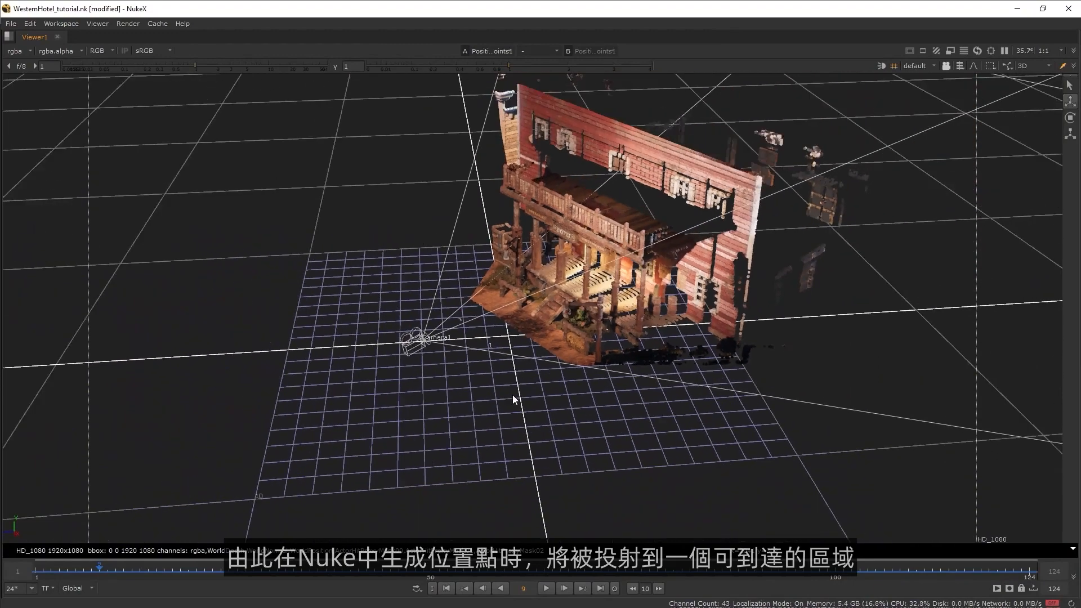
scroll(513, 399, down, 3)
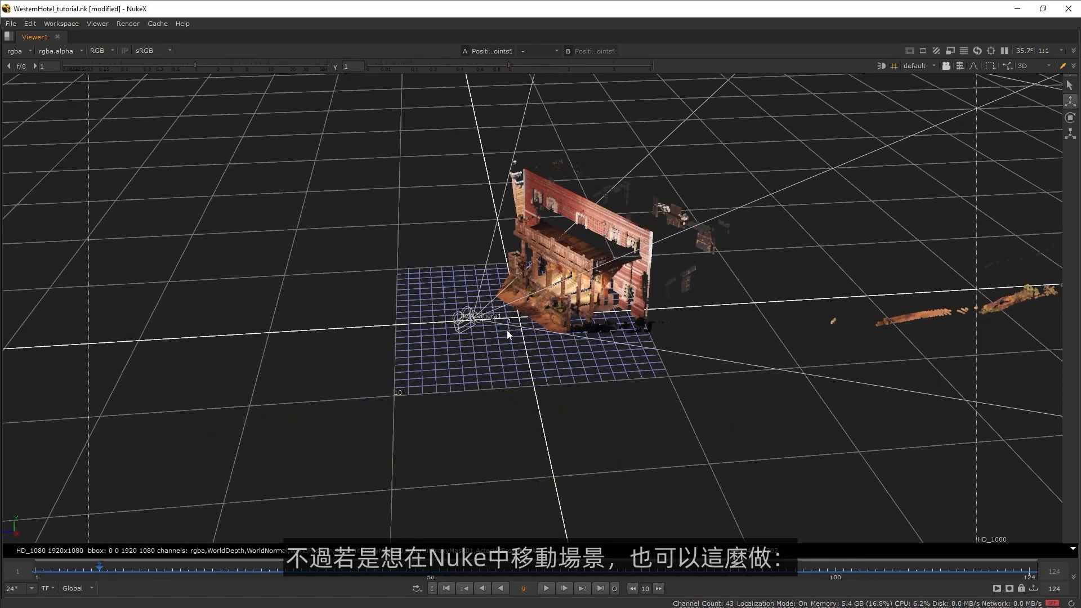
ctrl+drag(534, 336, 518, 476)
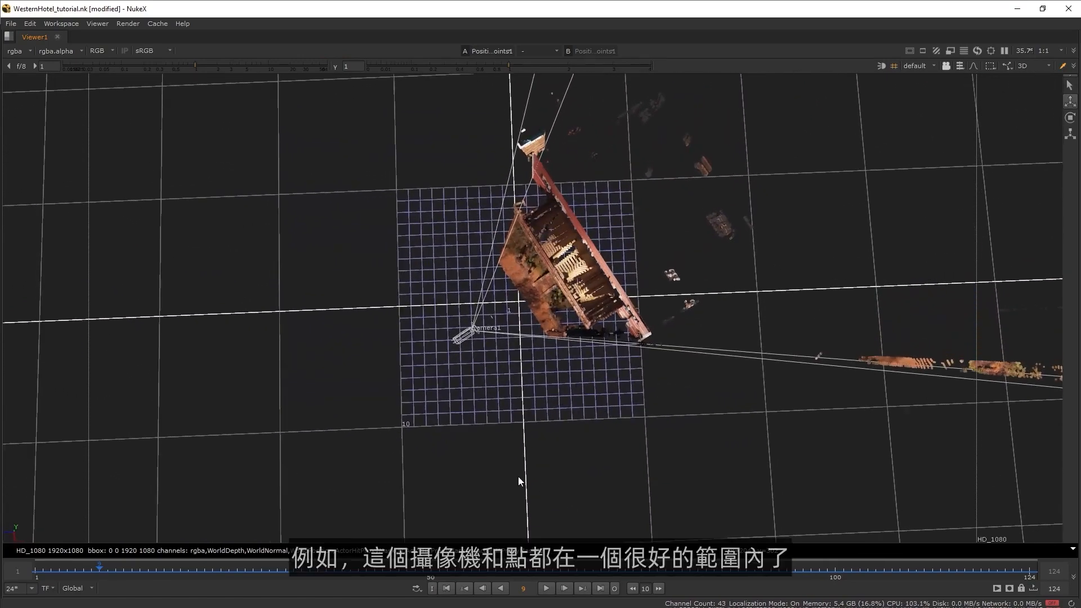
key(space)
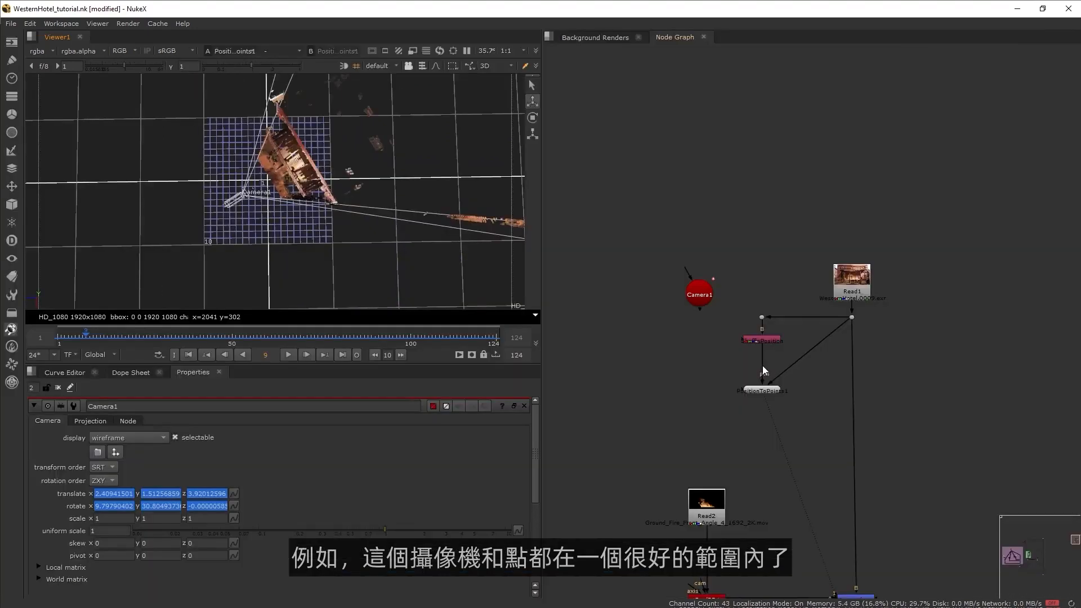
Step: Move Camera1 aside in the node graph, add an Axis node above it and connect it to the camera's axis input
drag(696, 298, 574, 349)
click(691, 308)
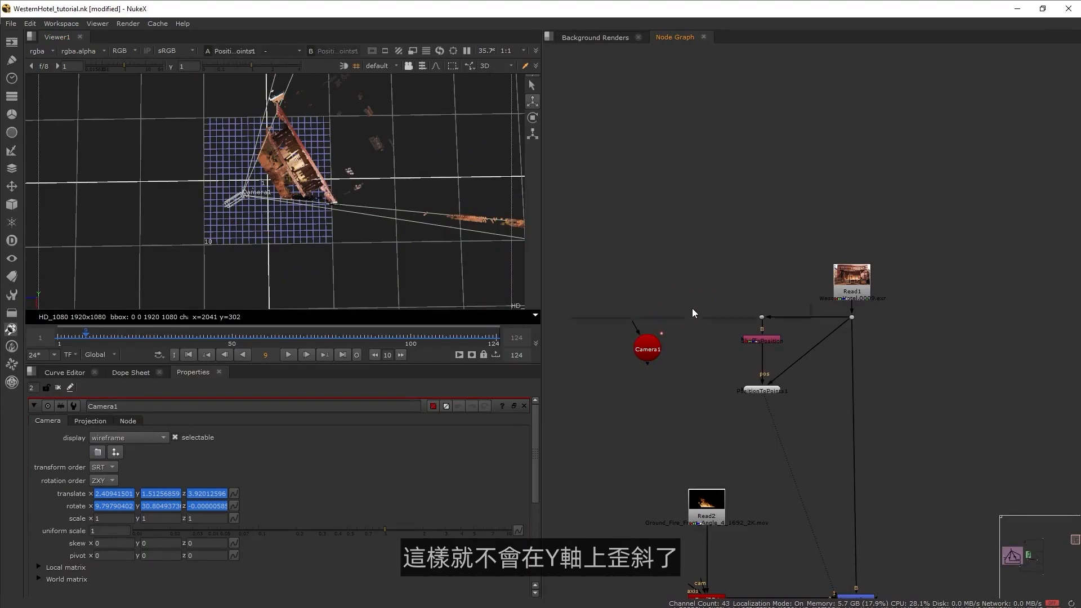
key(Tab)
text(ax)
key(Return)
click(647, 319)
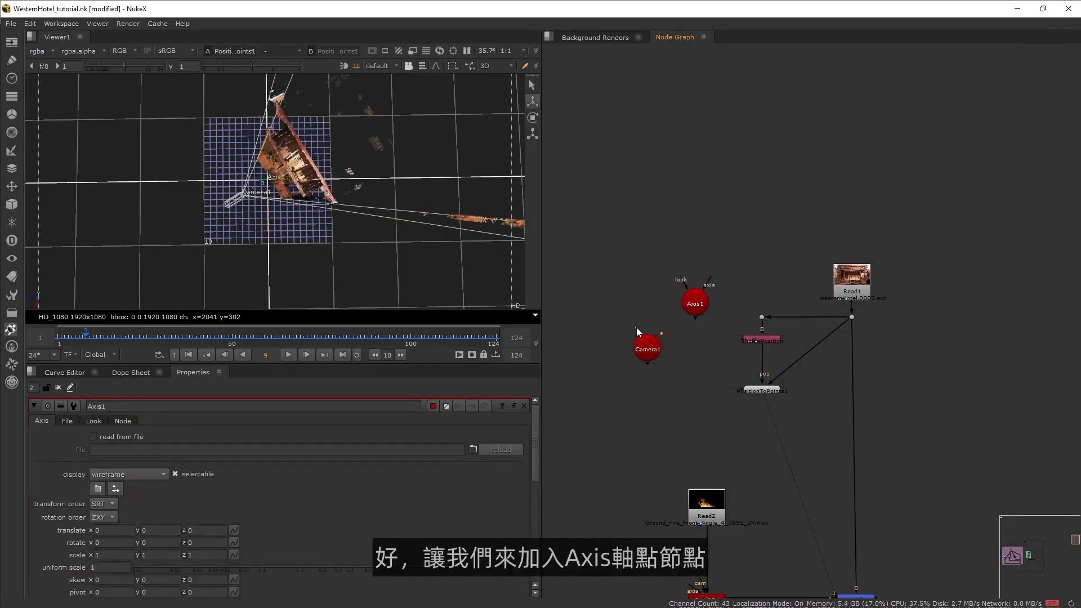
drag(697, 306, 698, 306)
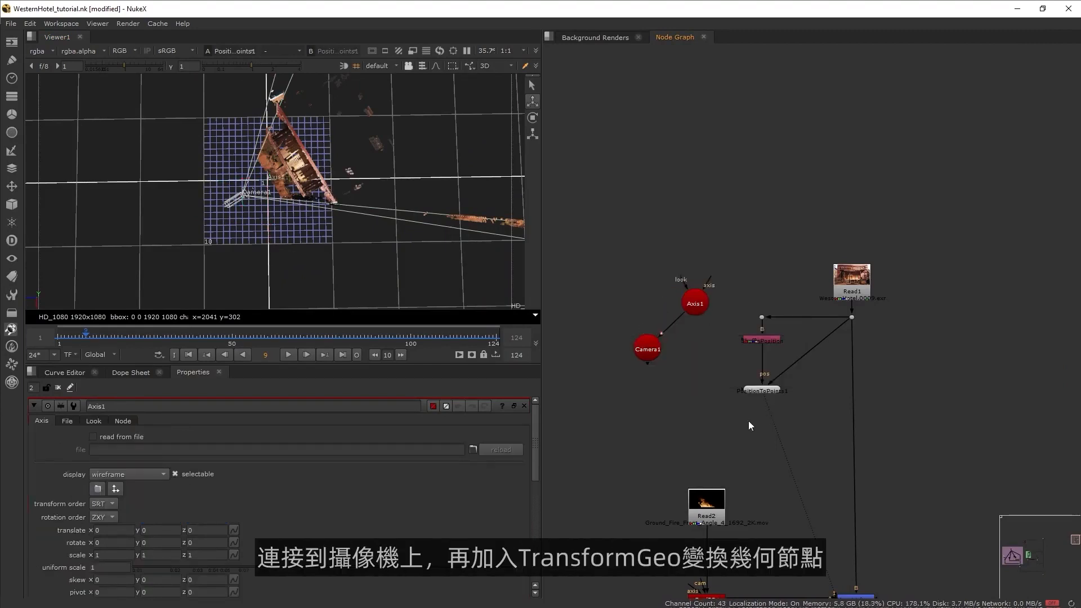
Step: Add a TransformGeo node below PositionToPoints and connect its axis input to Axis1
key(Tab)
text(tram)
key(Down)
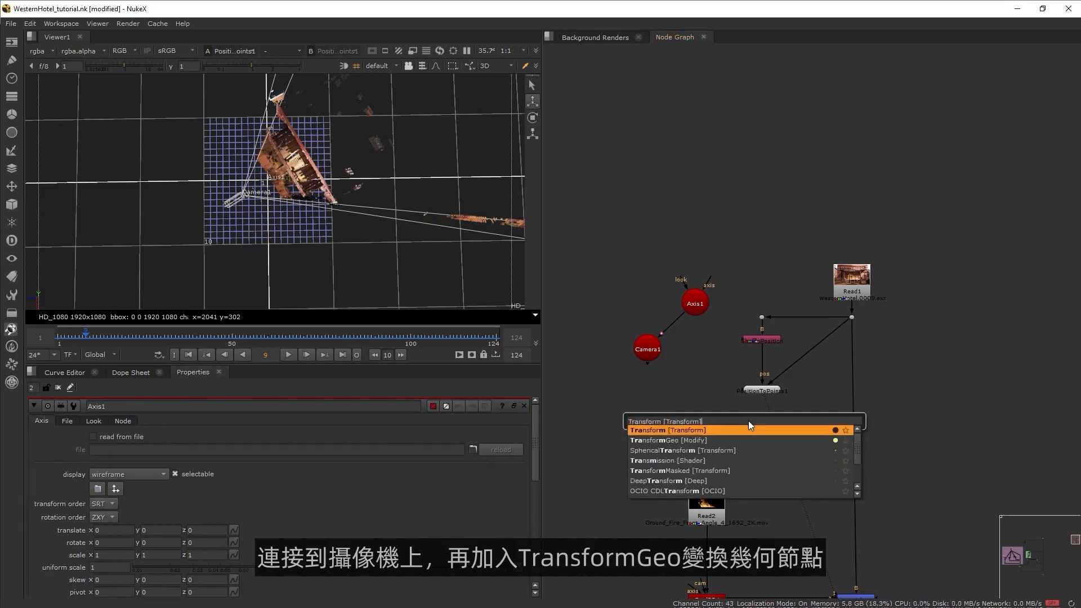
key(Down)
key(Return)
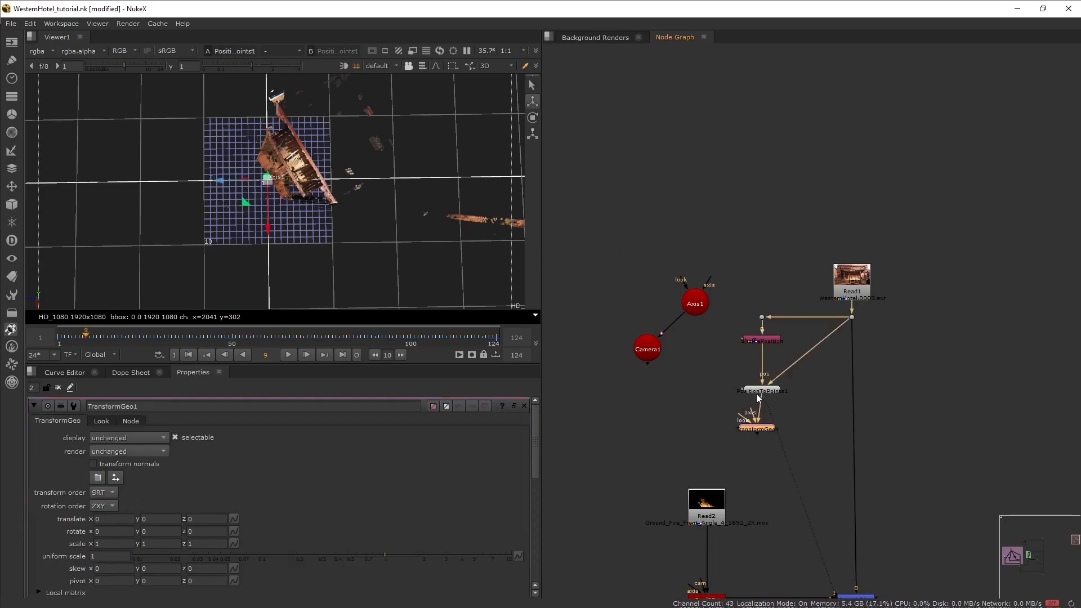
drag(757, 428, 762, 425)
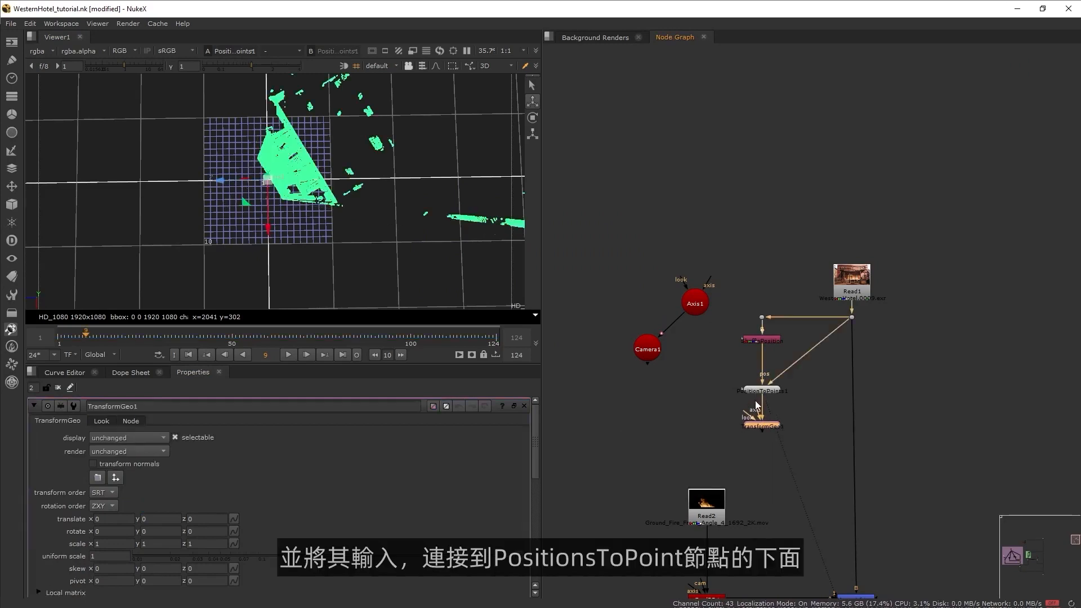
drag(734, 381, 694, 304)
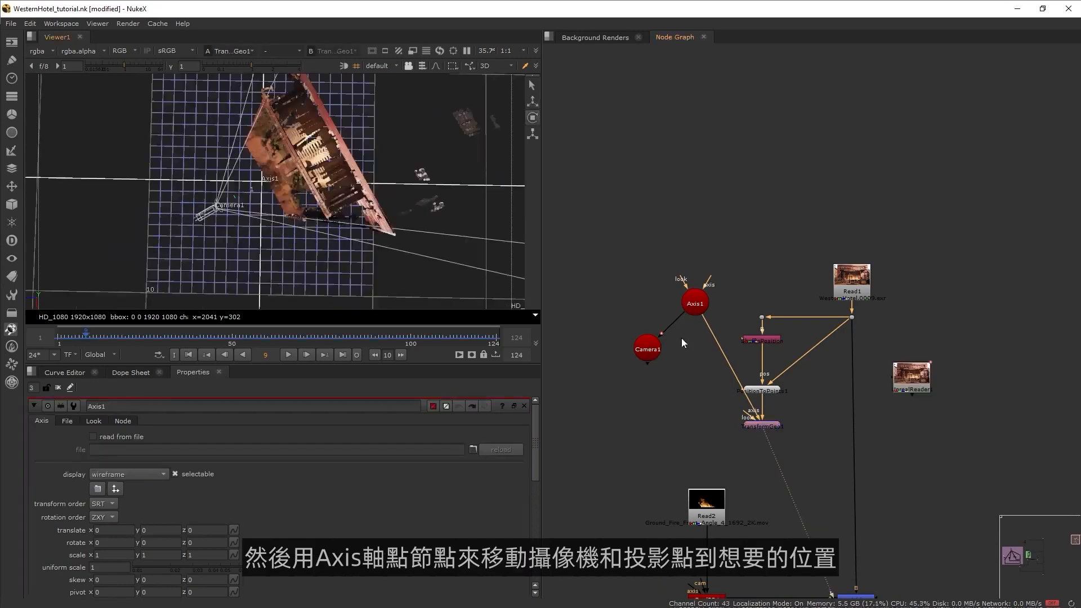
Step: Rotate Axis1 about -30.4 degrees around Y to reorient the camera and point cloud together
click(705, 305)
key(space)
drag(515, 259, 544, 269)
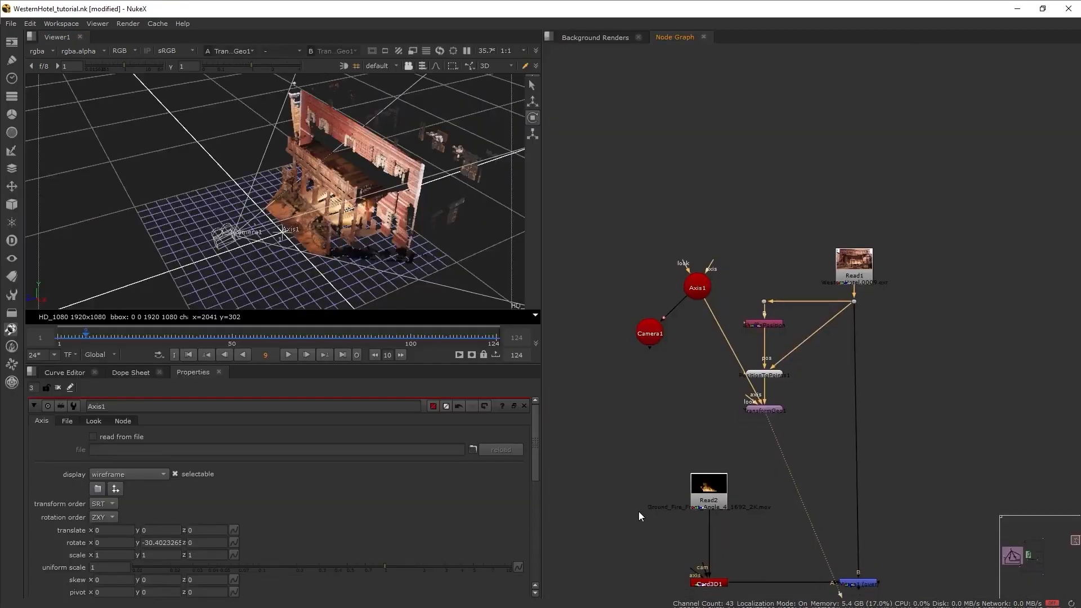
Step: Connect the fire card's cam input to Camera1
middle_drag(638, 511, 637, 478)
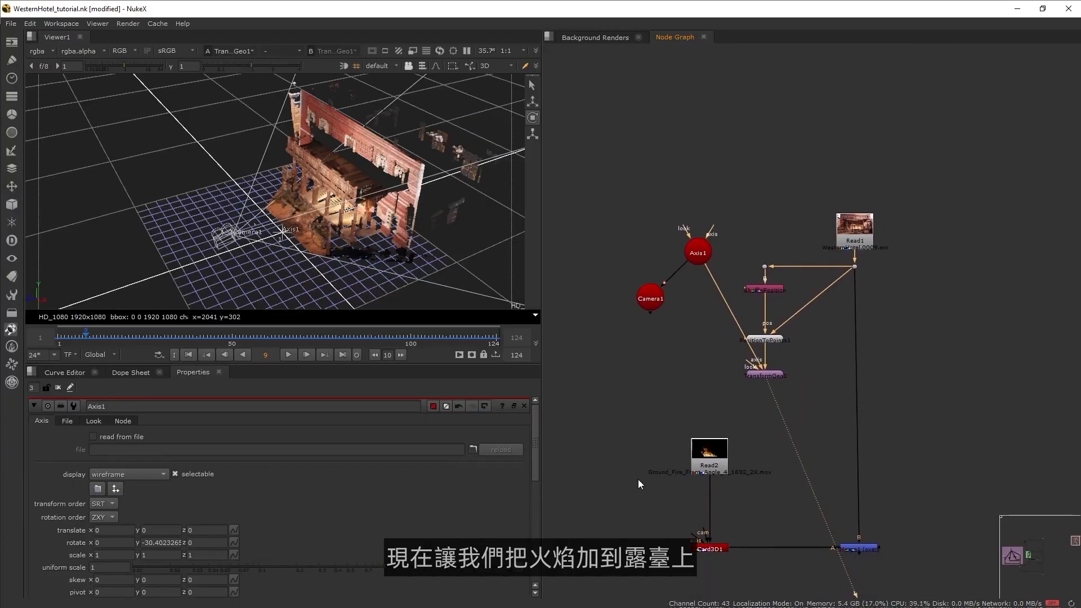
drag(701, 537, 614, 317)
click(711, 548)
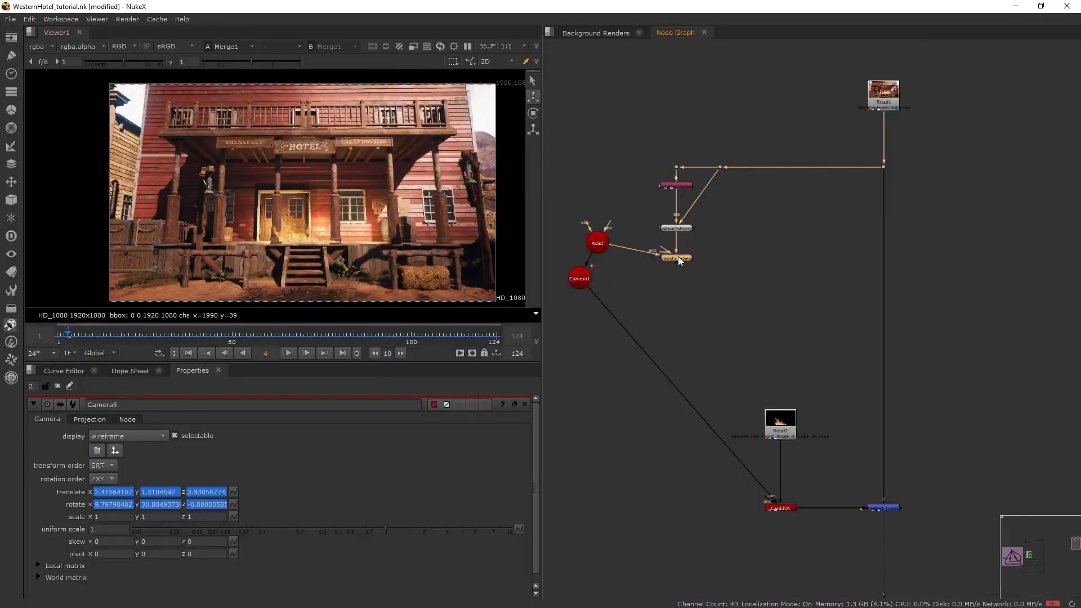
Step: View the TransformGeo point cloud in the viewer, and return to the Merge1 output
key(1)
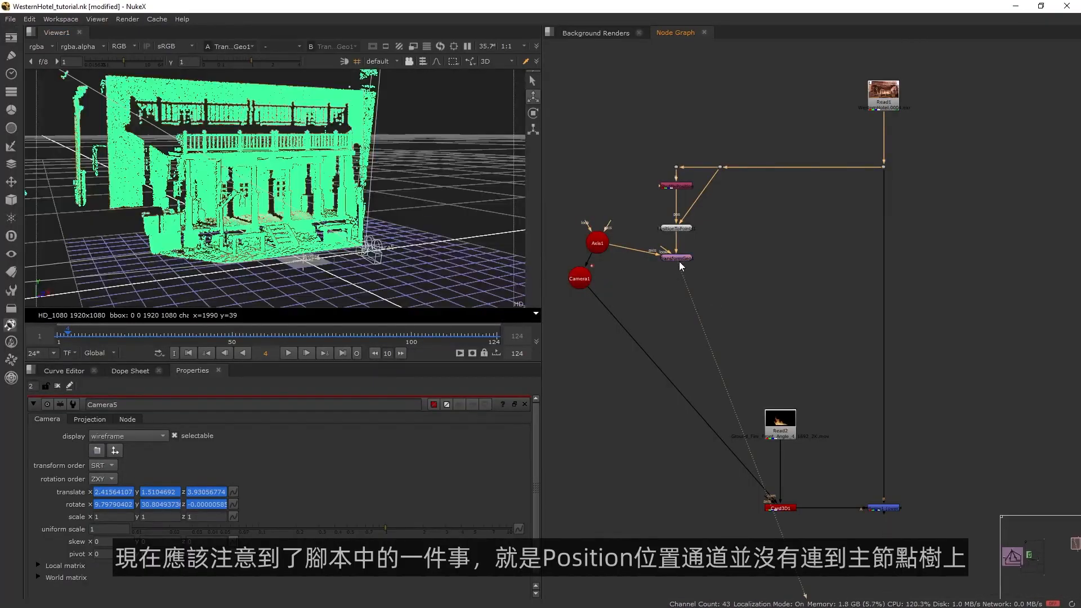
click(887, 509)
key(1)
drag(680, 263, 860, 289)
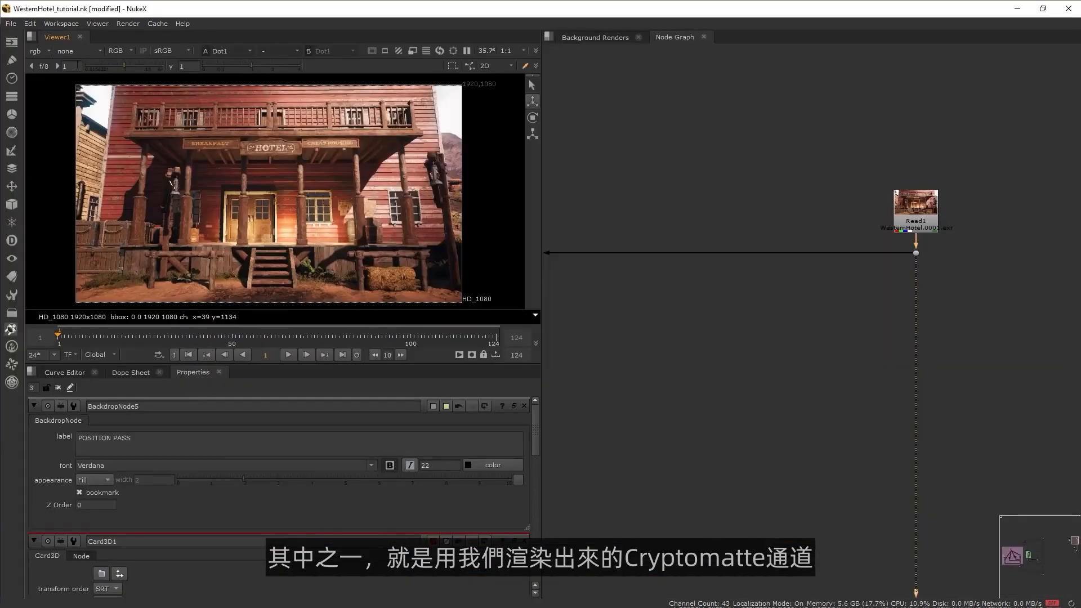
Step: Inspect the ActorHitProxyMask00 layer of the hotel render in the viewer, and return to rgba
click(38, 50)
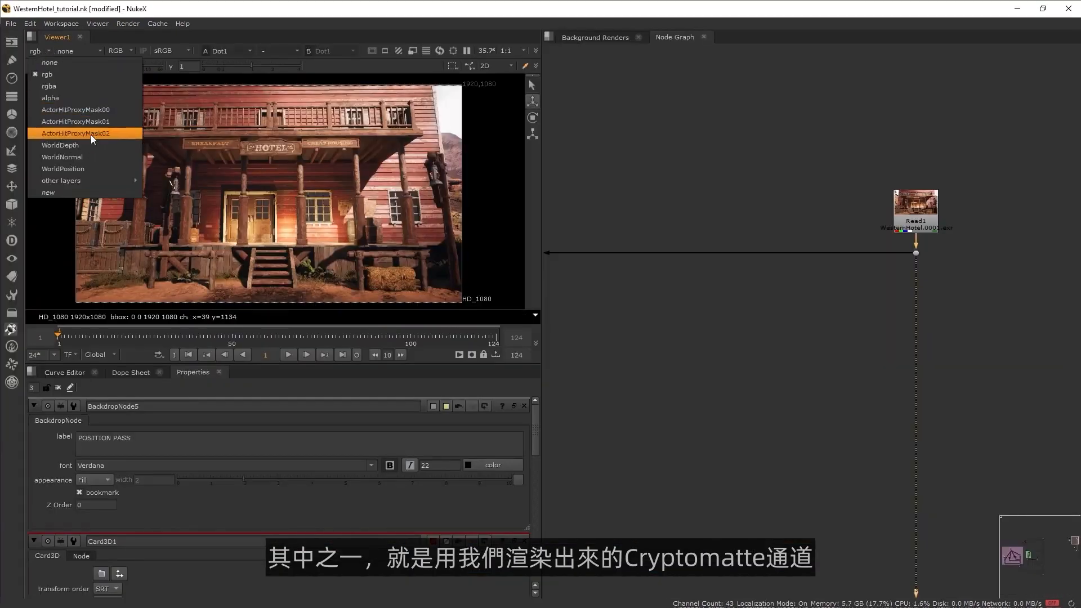
click(84, 110)
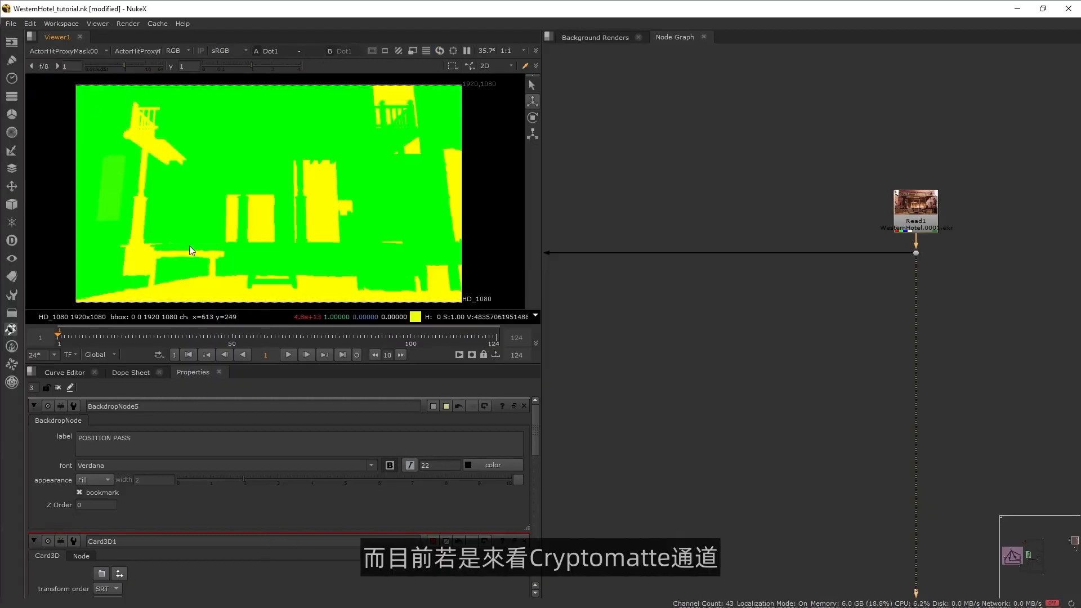
click(49, 51)
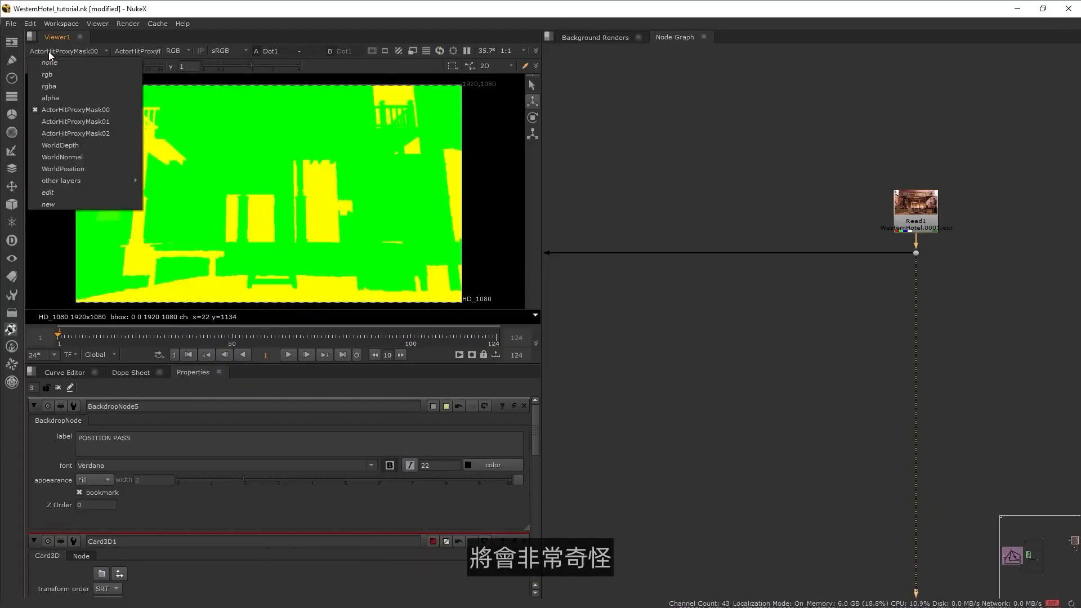
click(66, 89)
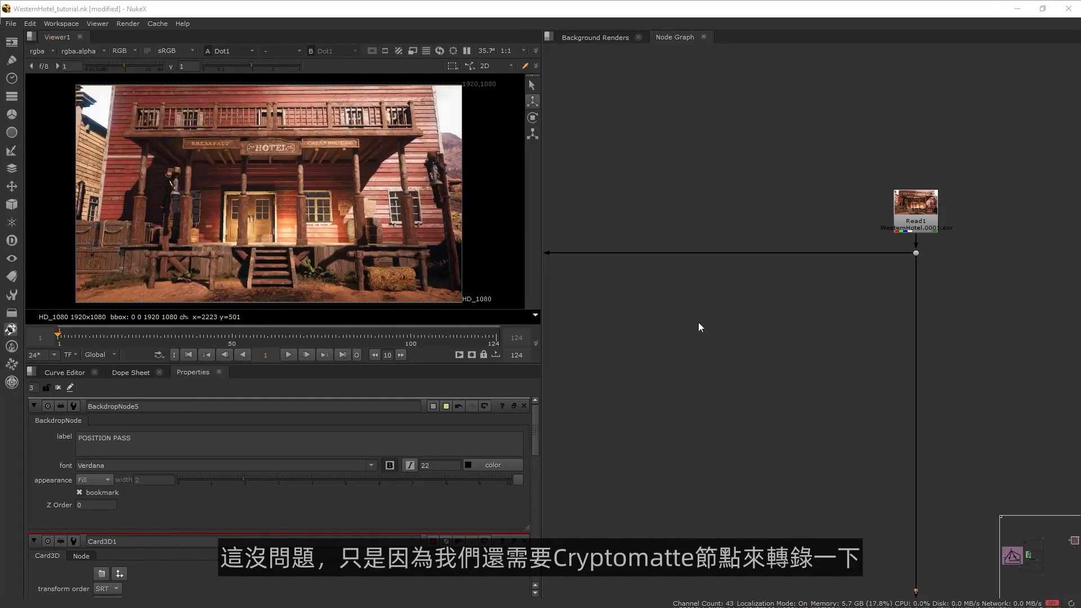
Step: Add a Cryptomatte node, connect it to the dot below Read1 and show its matte preview in the viewer
key(Tab)
text(crypto)
key(Return)
drag(738, 310, 916, 253)
drag(758, 313, 792, 309)
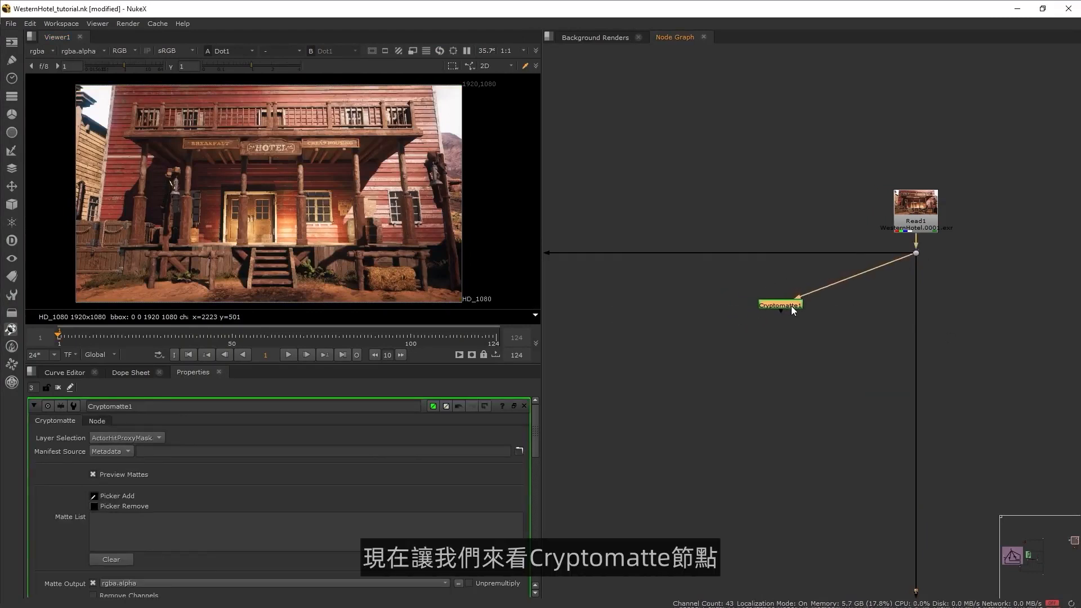
key(1)
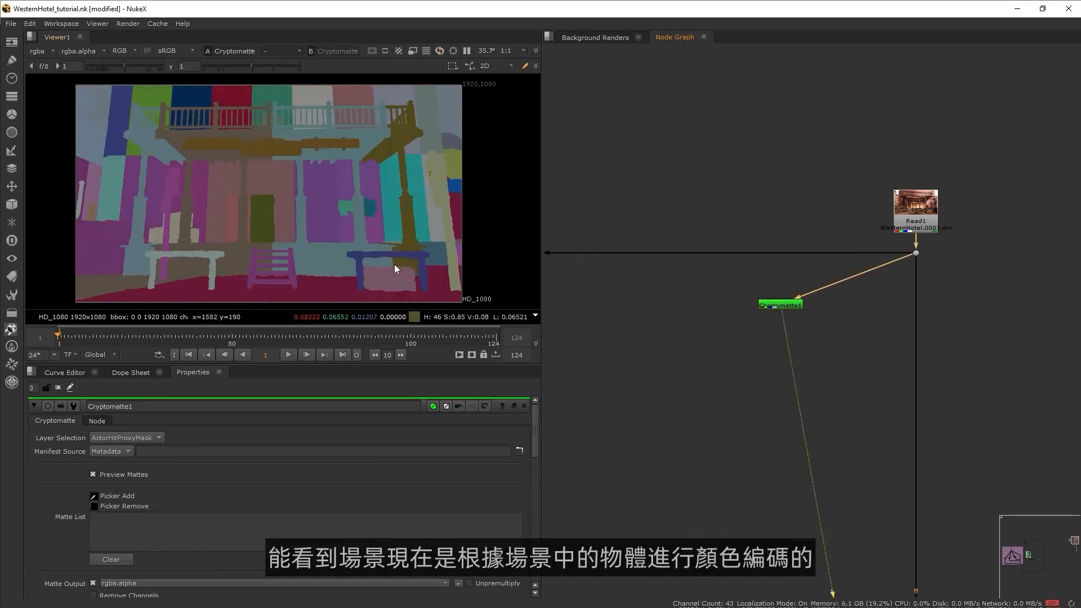
Step: Pick the hotel's porch pieces, including the posts, floor, balcony and hotel sign, into the Cryptomatte1 matte list
scroll(383, 457, down, 1)
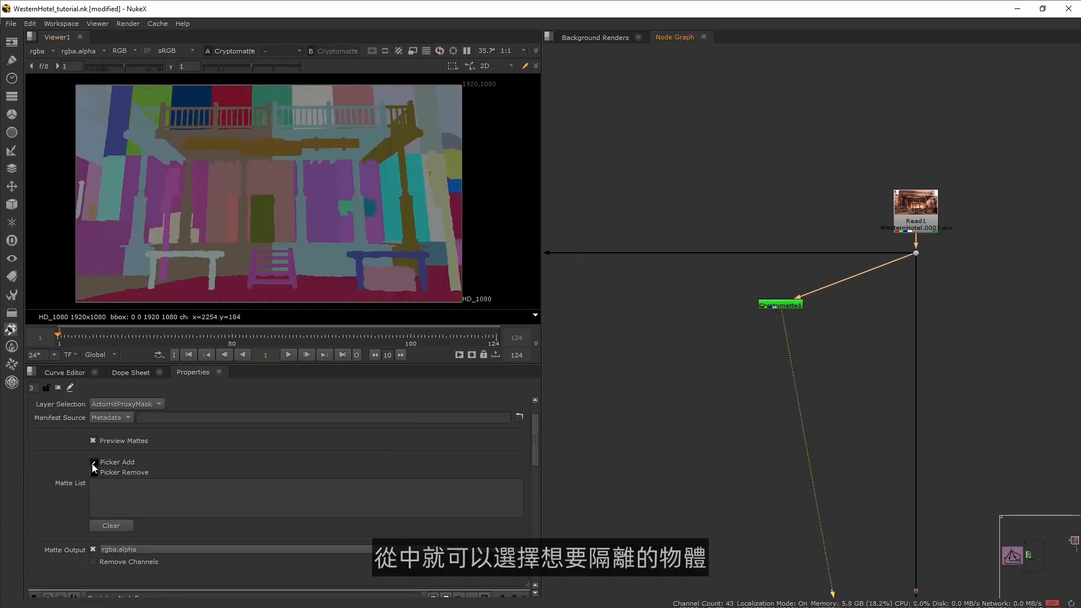
click(92, 463)
ctrl+click(326, 257)
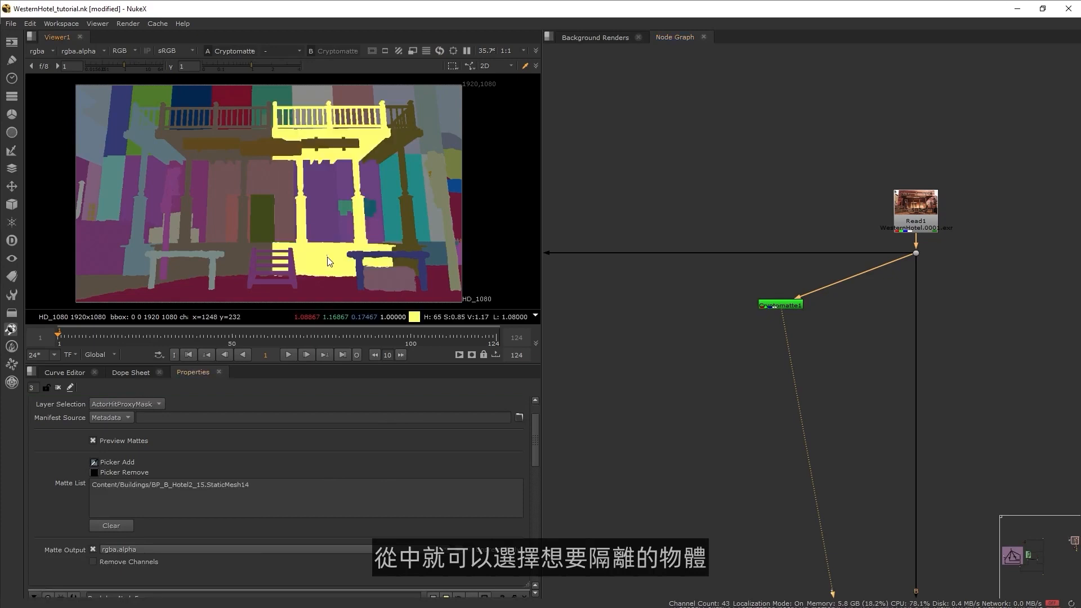
ctrl+click(237, 255)
ctrl+click(387, 146)
ctrl+click(129, 164)
ctrl+click(270, 148)
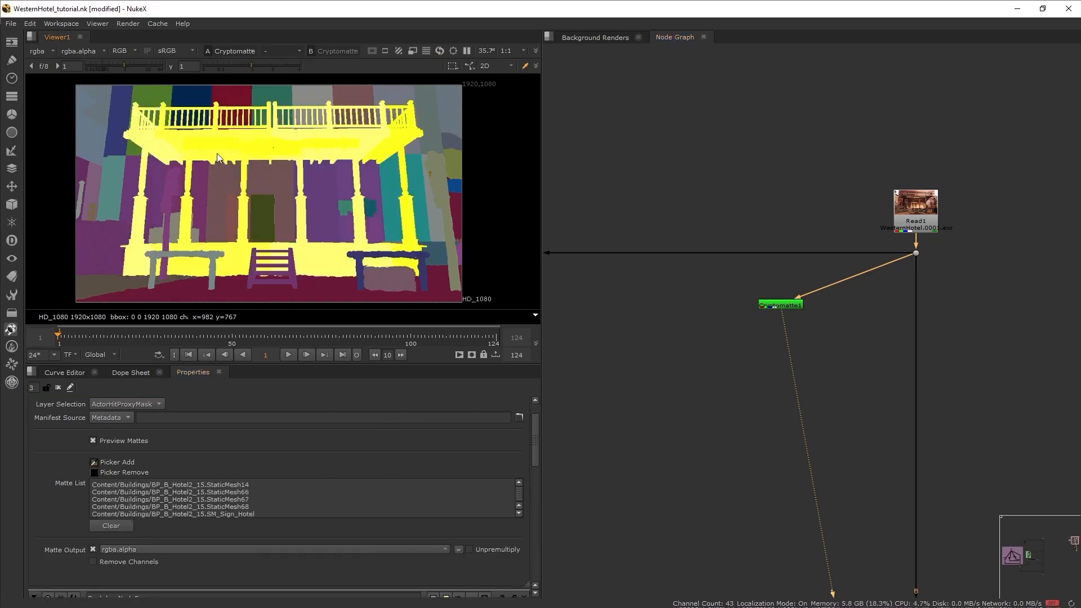
Step: View the alpha channel of the Cryptomatte1 matte, and return the viewer to rgba
click(39, 51)
click(58, 98)
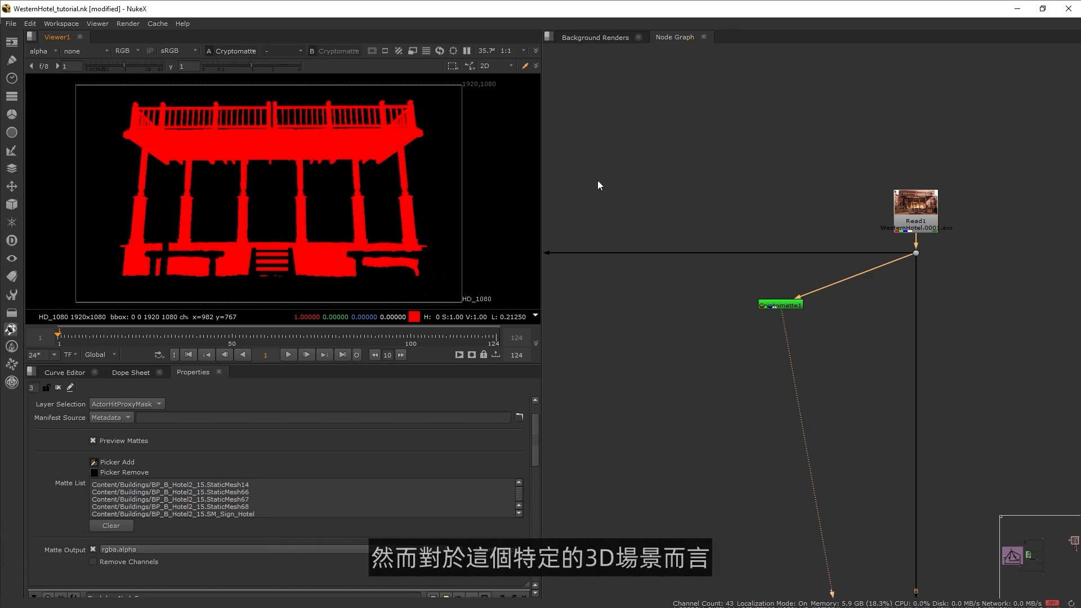
click(38, 50)
click(45, 74)
Step: View the original render from the dot below Read1, examine the porch posts, floor and ceiling up close, and view the Merge1 output
click(911, 223)
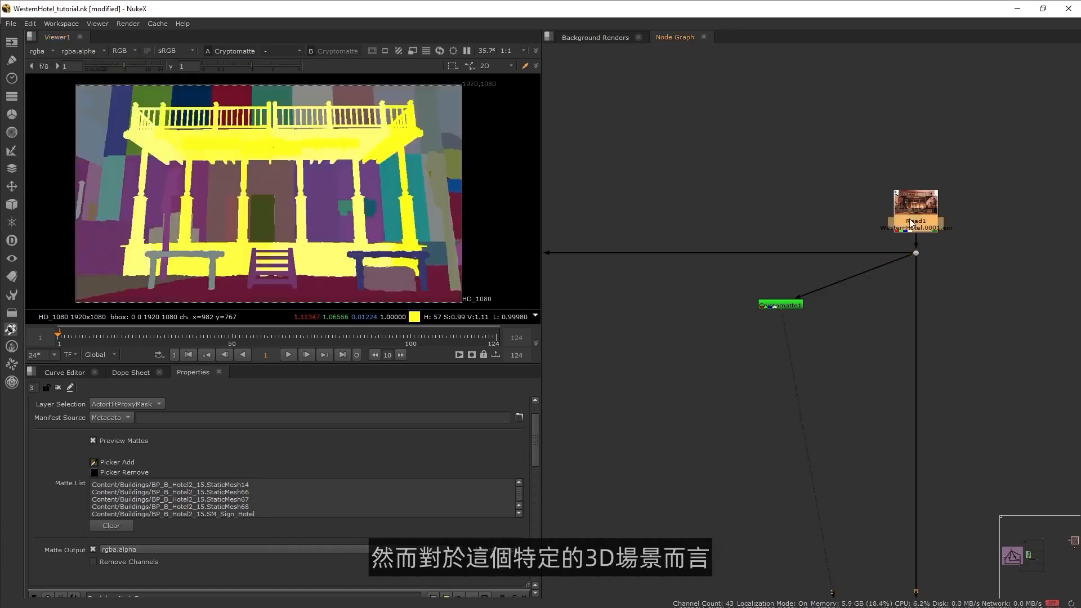
click(916, 255)
key(1)
scroll(271, 254, up, 5)
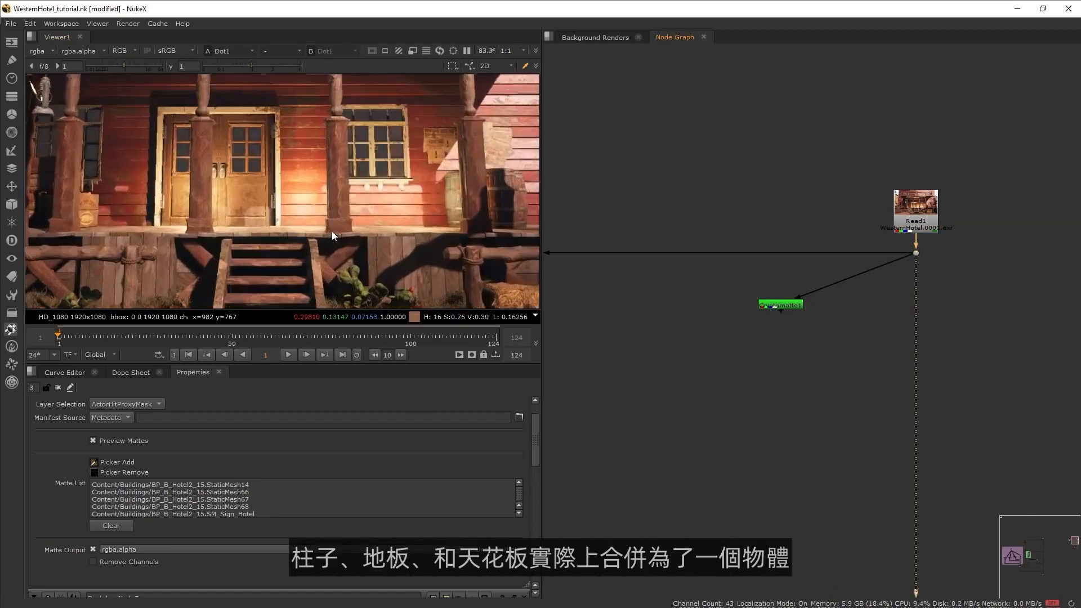
middle_drag(830, 421, 815, 252)
middle_drag(833, 507, 812, 239)
click(881, 530)
key(1)
click(825, 306)
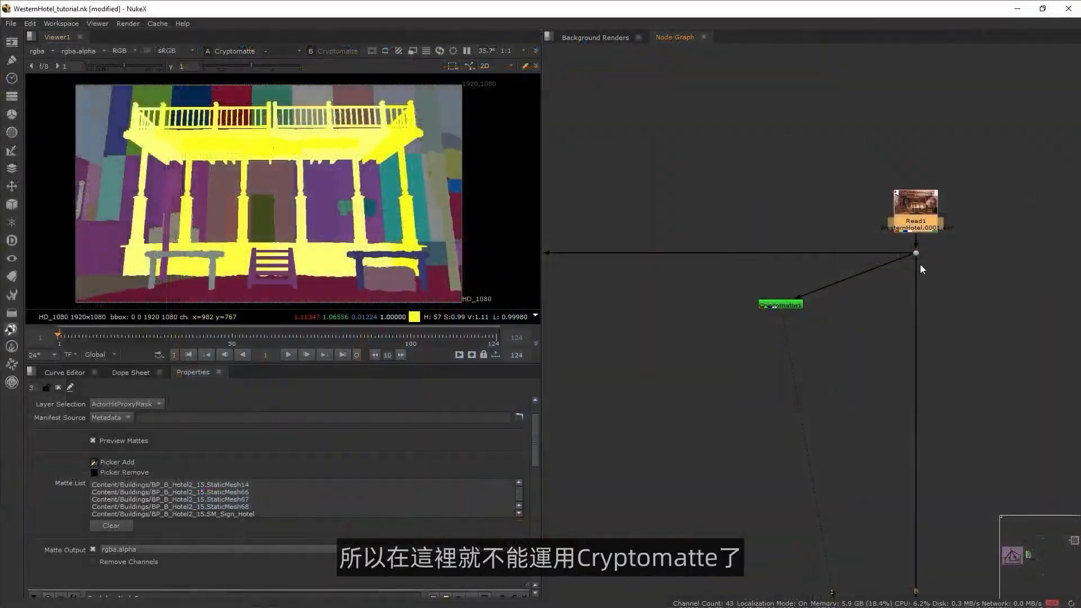
key(1)
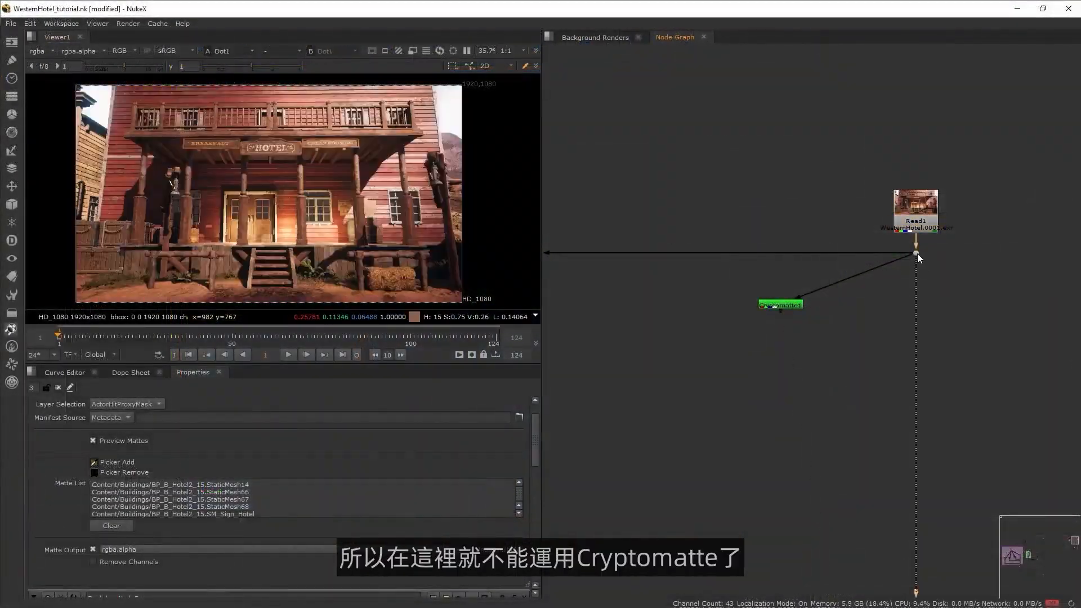
scroll(262, 261, up, 5)
middle_drag(870, 424, 835, 145)
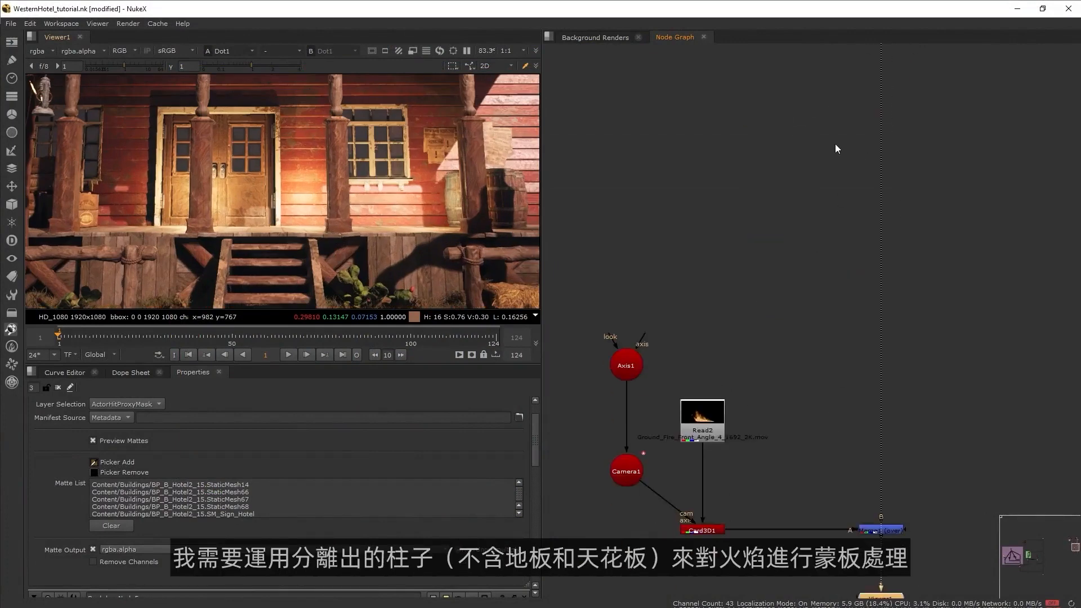
click(893, 529)
key(1)
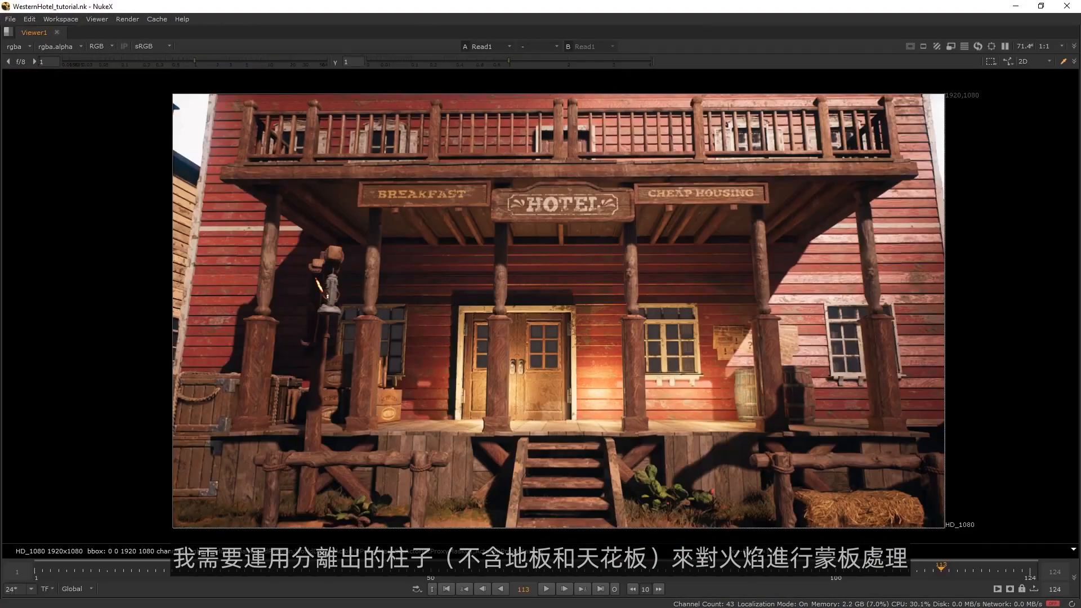
Step: Inspect the WorldDepth, WorldNormal and WorldPosition layers of Read1 in the viewer, and return to rgba
click(17, 46)
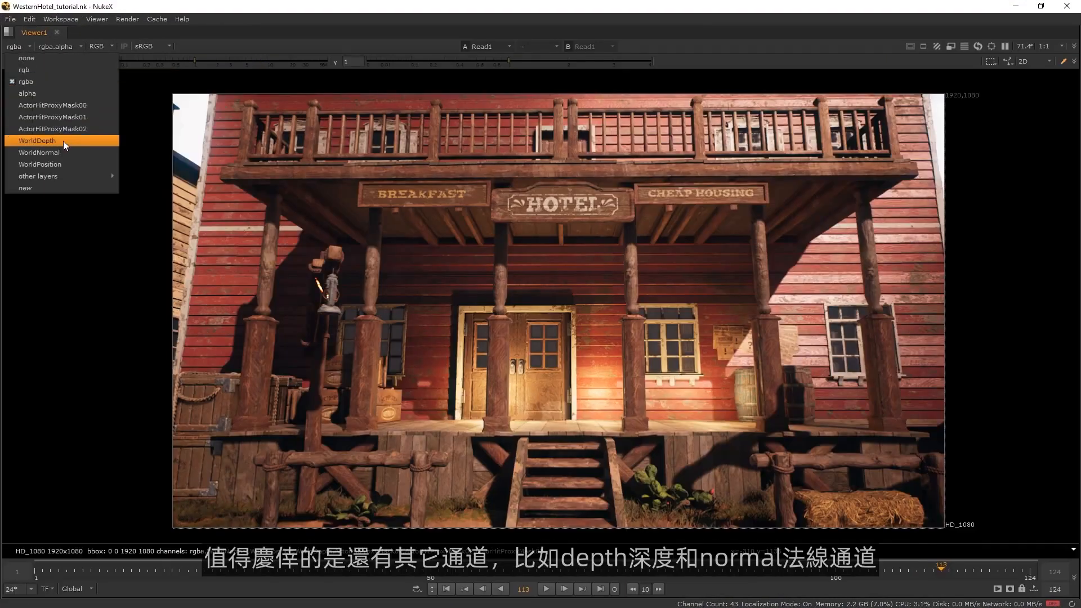
click(63, 140)
click(24, 47)
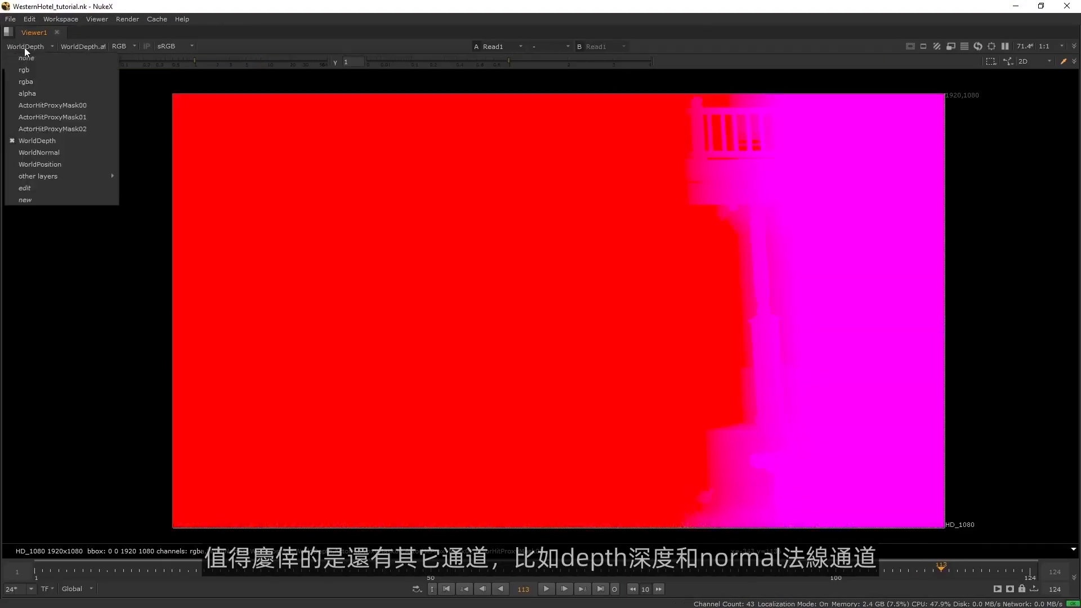
click(75, 152)
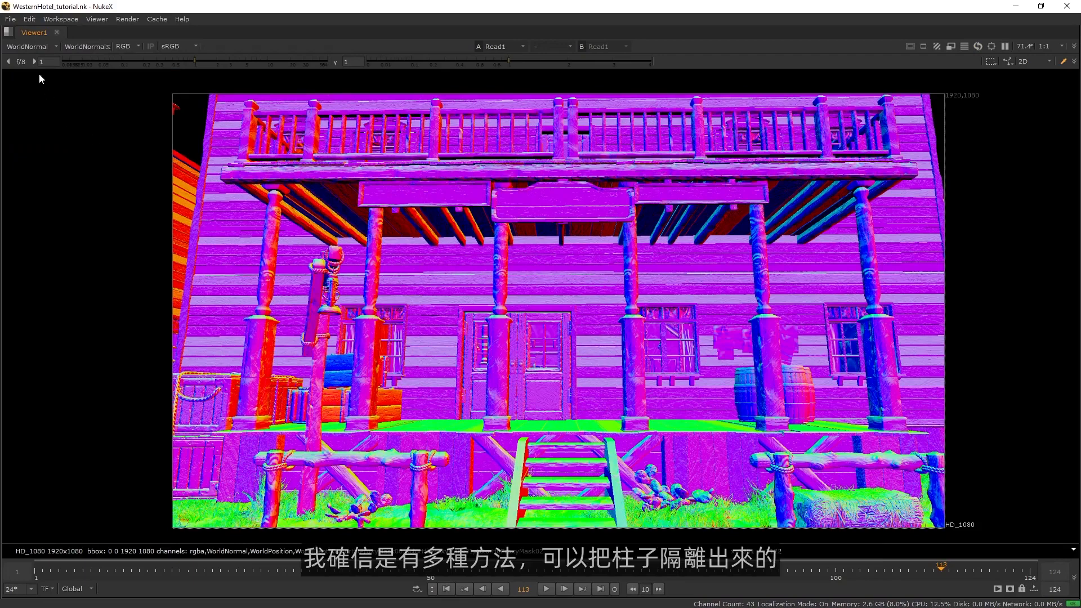
click(26, 46)
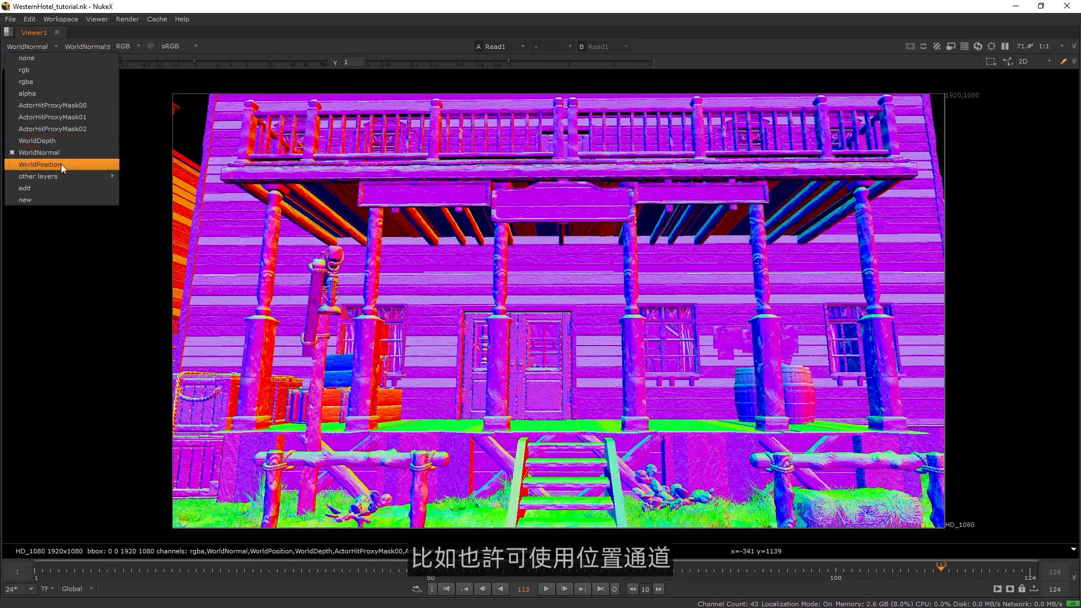
click(61, 164)
click(26, 46)
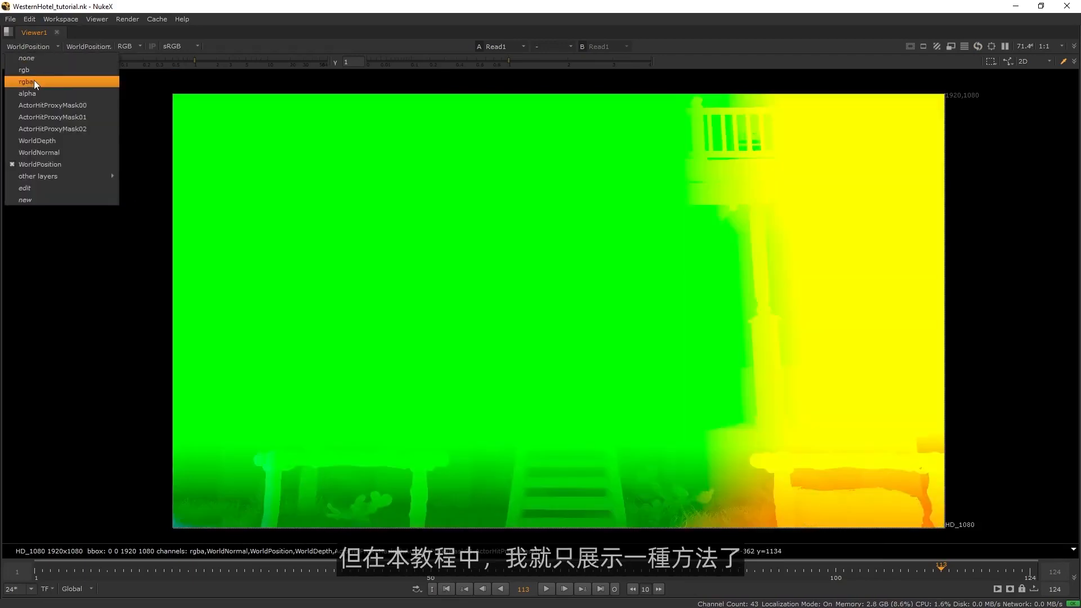
click(41, 83)
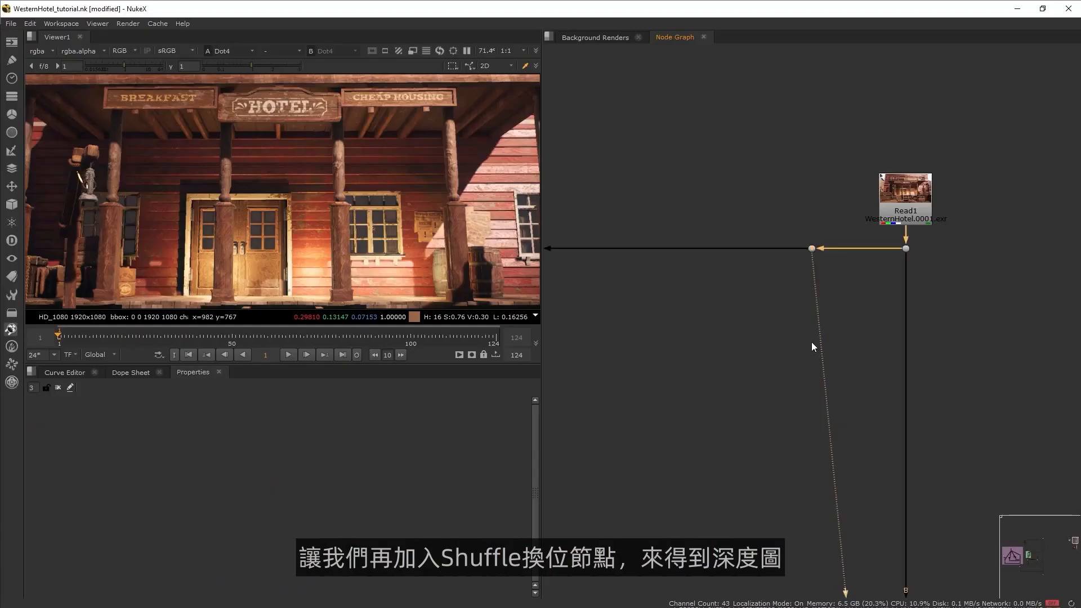
Step: Add a Shuffle node below the new dot beside Read1's dot and set its input layer to WorldDepth
key(Tab)
text(sh)
key(Return)
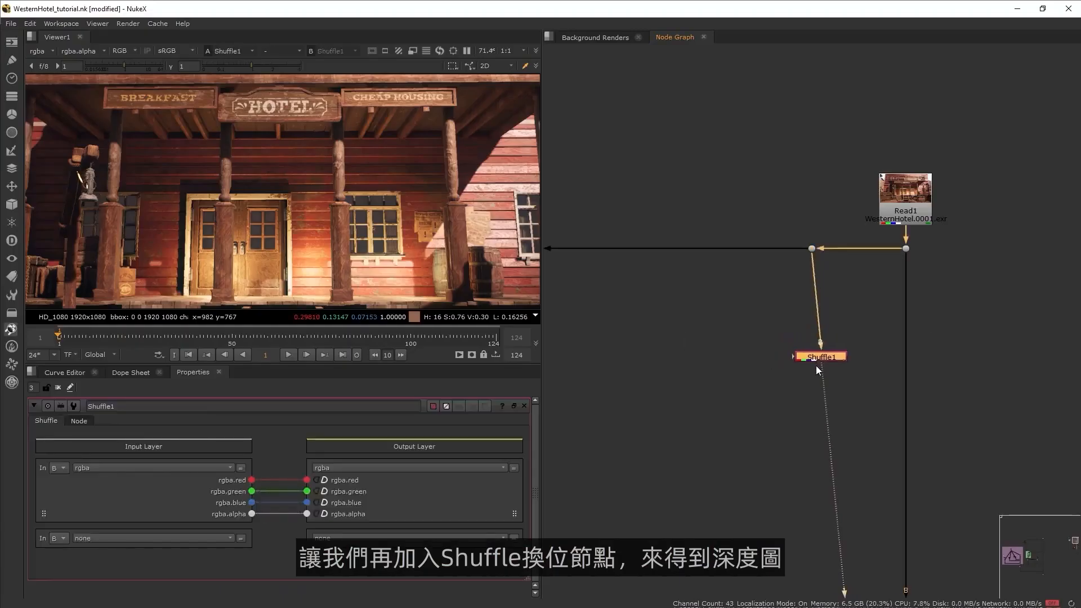
click(726, 388)
click(178, 468)
click(160, 556)
scroll(278, 215, down, 3)
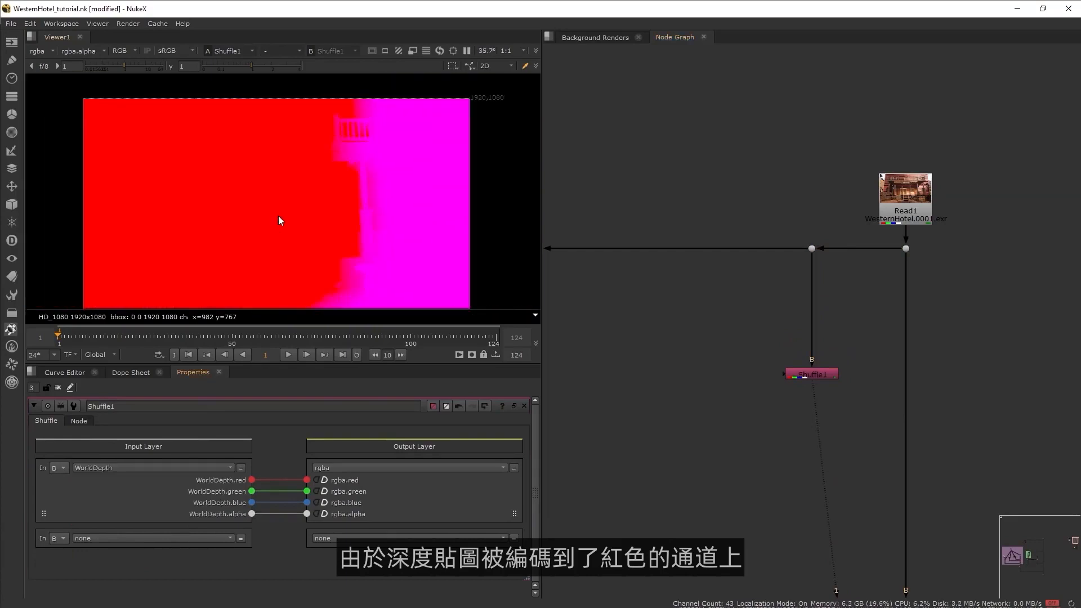
Step: Rename the depth Shuffle node as ShuffleDepth, route WorldDepth.red into rgba.alpha, and show the alpha channel in the viewer
middle_drag(278, 215, 285, 195)
click(92, 65)
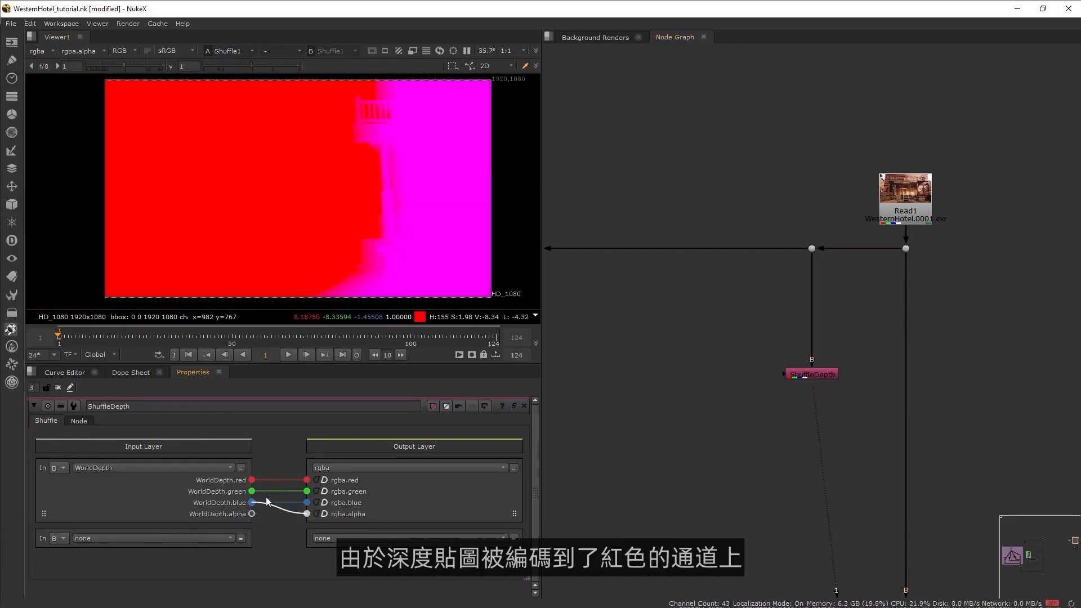
drag(307, 513, 252, 480)
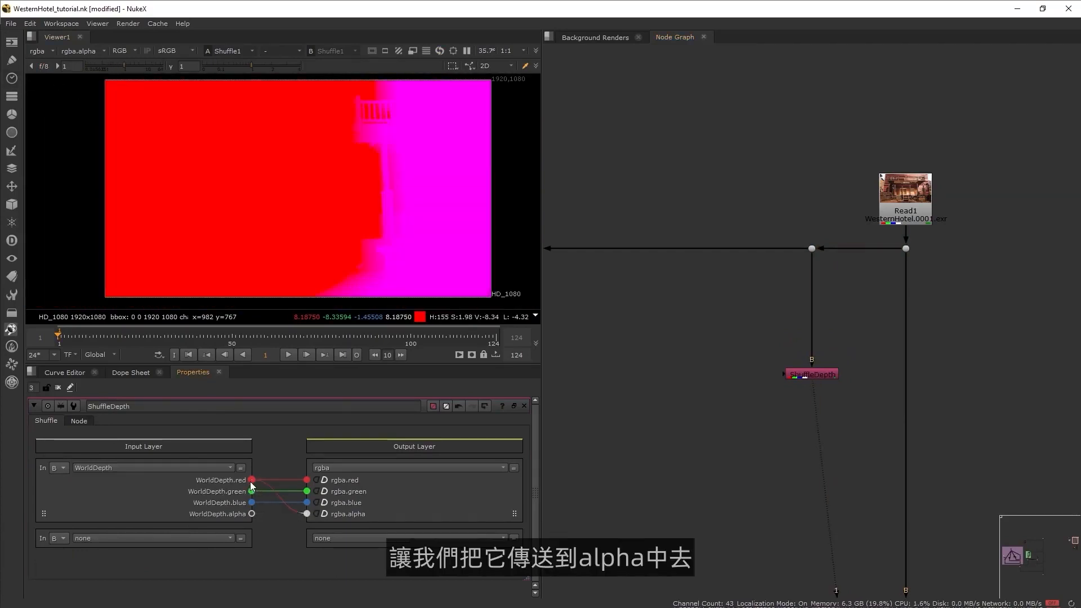
click(39, 51)
click(66, 100)
Step: Add a Grade node, connect it below ShuffleDepth, and set its channels to alpha
key(Tab)
text(grade)
key(Return)
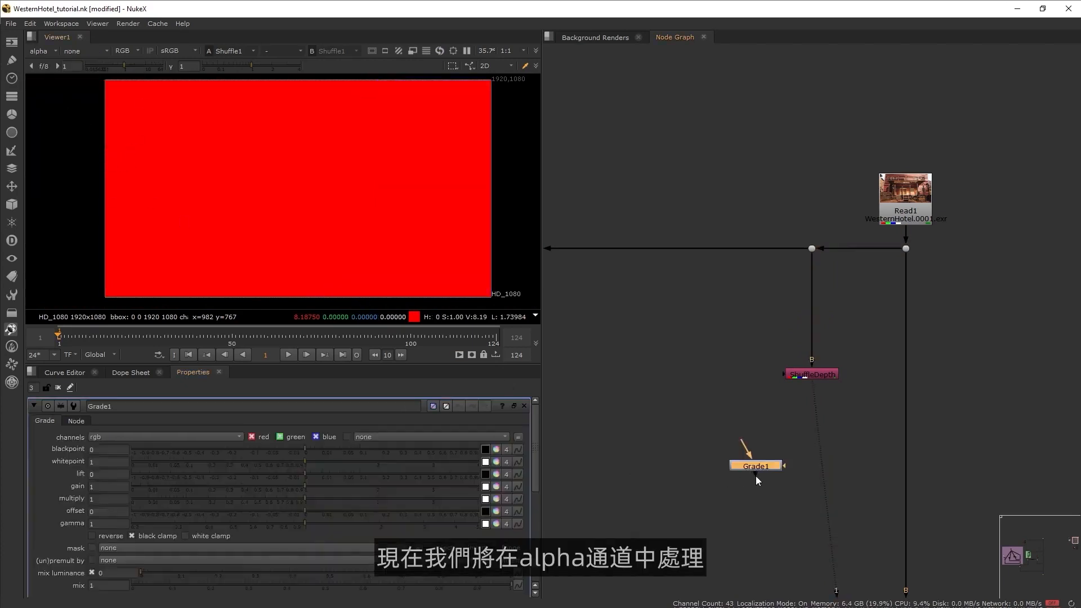
drag(755, 462, 809, 430)
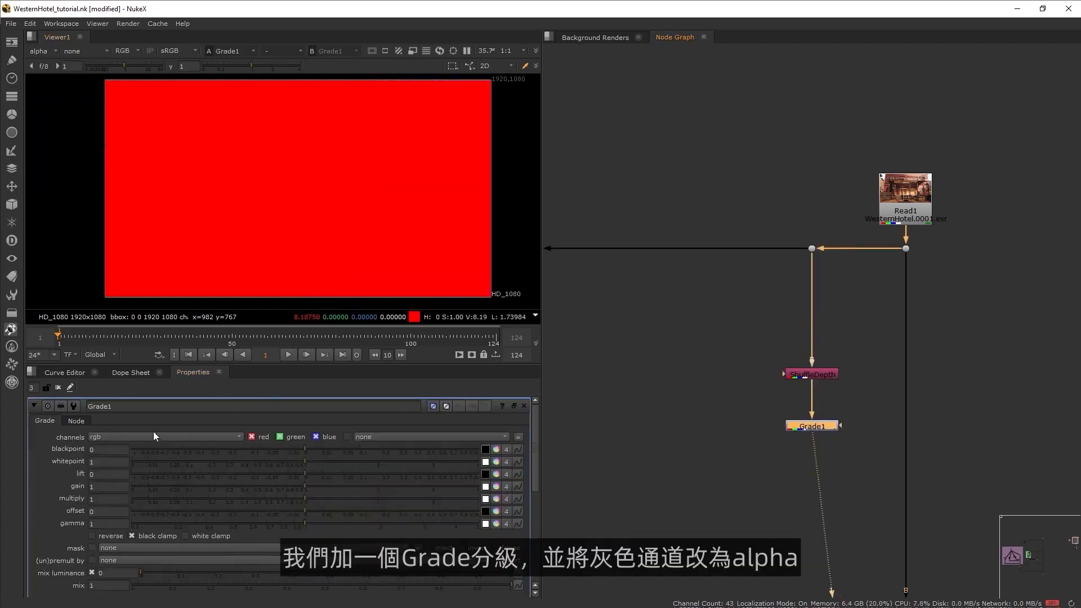
click(132, 438)
click(124, 495)
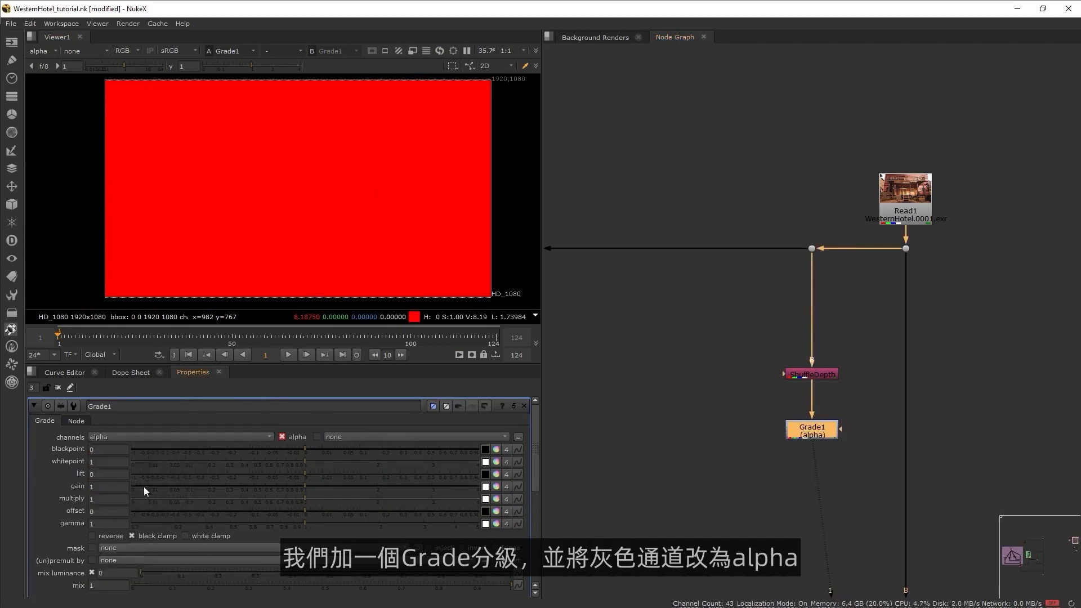
Step: Set the Grade1 blackpoint to 10.1 and raise its whitepoint to increase the contrast of the depth matte
click(341, 449)
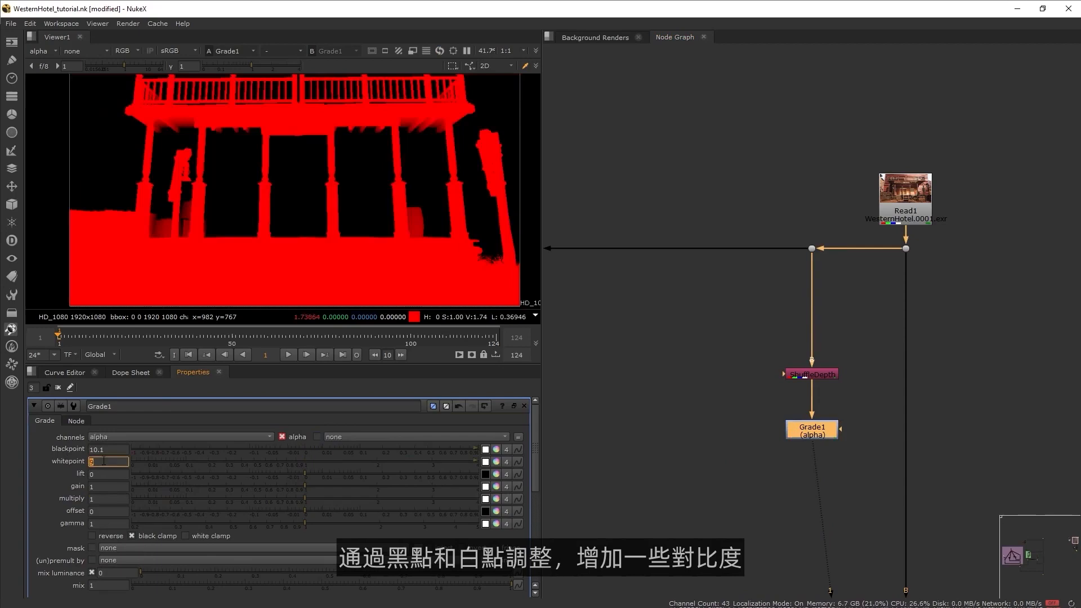
text(10)
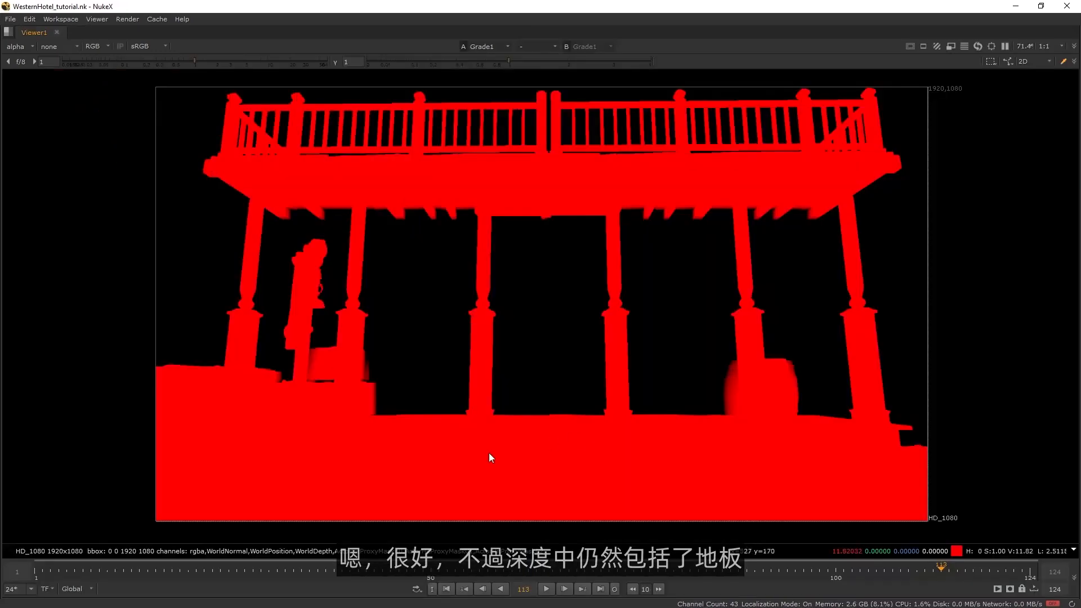
scroll(488, 453, up, 4)
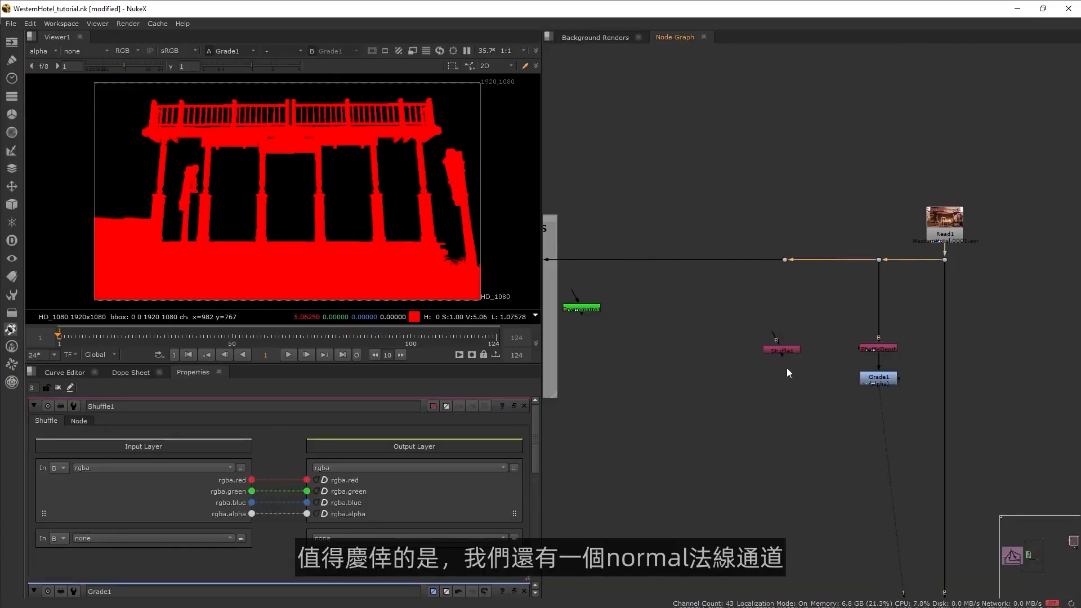
Step: Connect the new Shuffle1 node to the dot above it and set its input layer to WorldNormal
drag(773, 334, 788, 265)
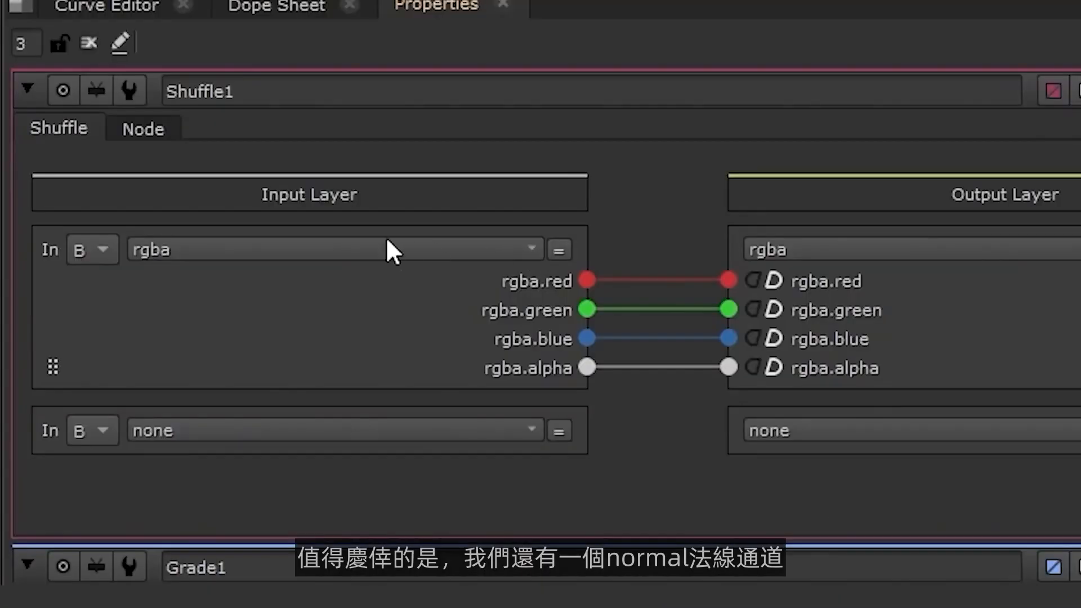
click(173, 467)
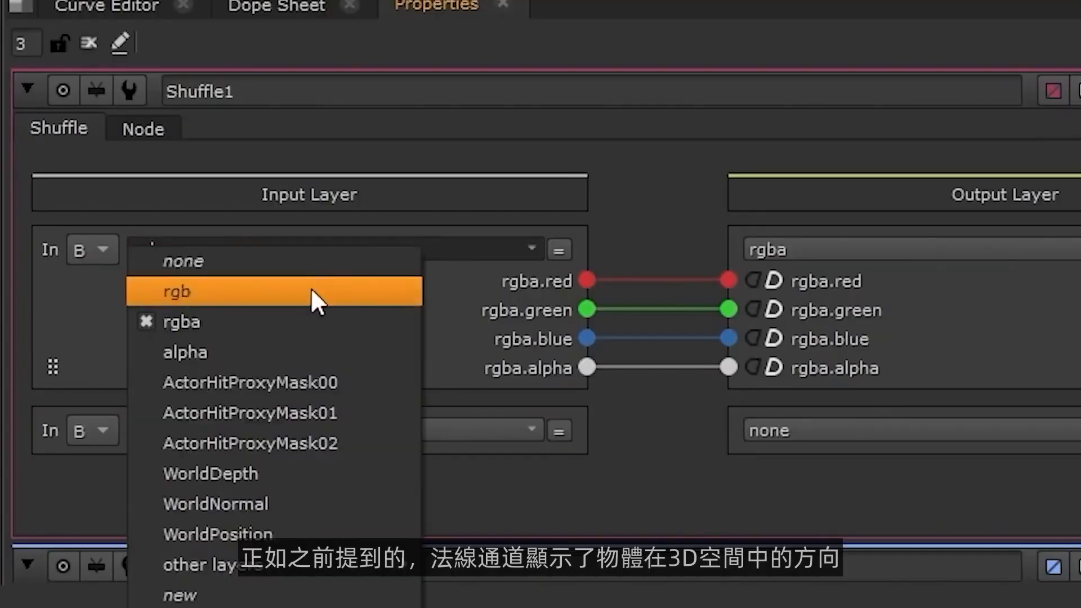
click(146, 566)
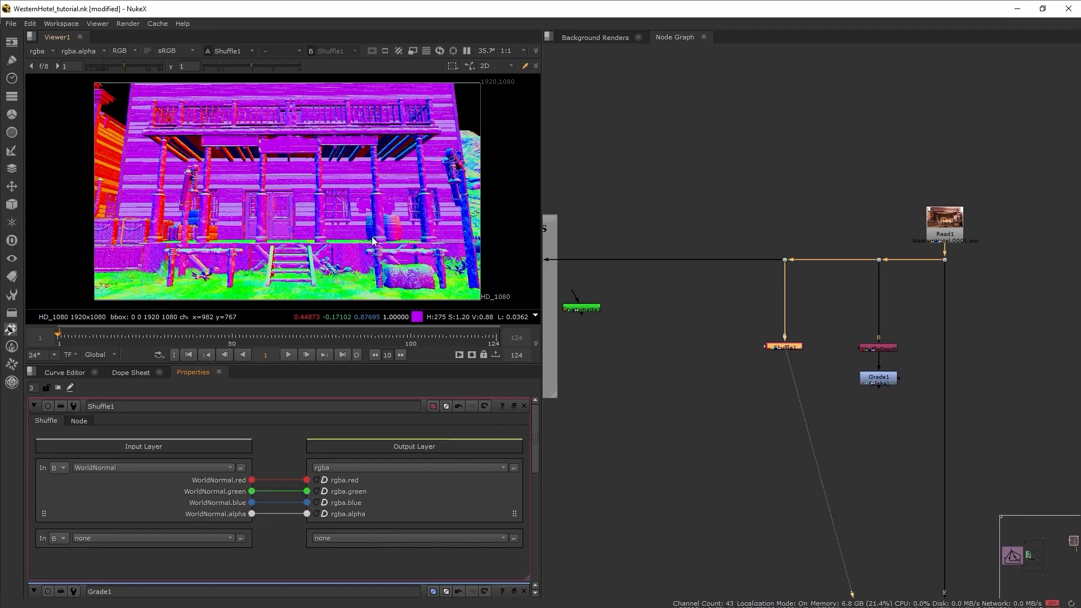
Step: Route WorldNormal.green into rgba.alpha in Shuffle1 and show the alpha channel in the viewer
scroll(294, 259, up, 3)
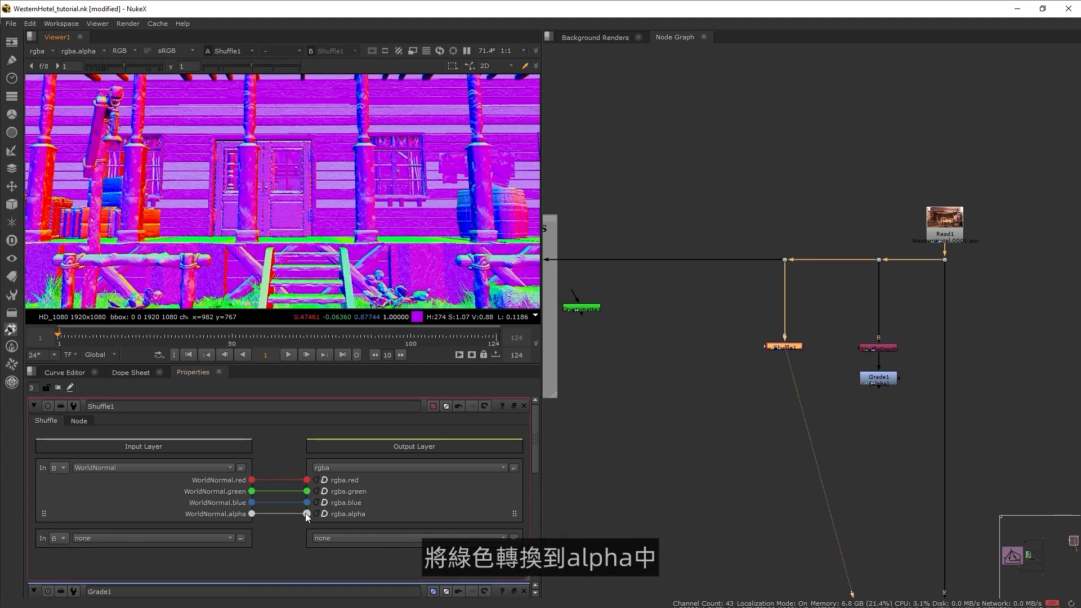
drag(307, 514, 251, 491)
click(37, 50)
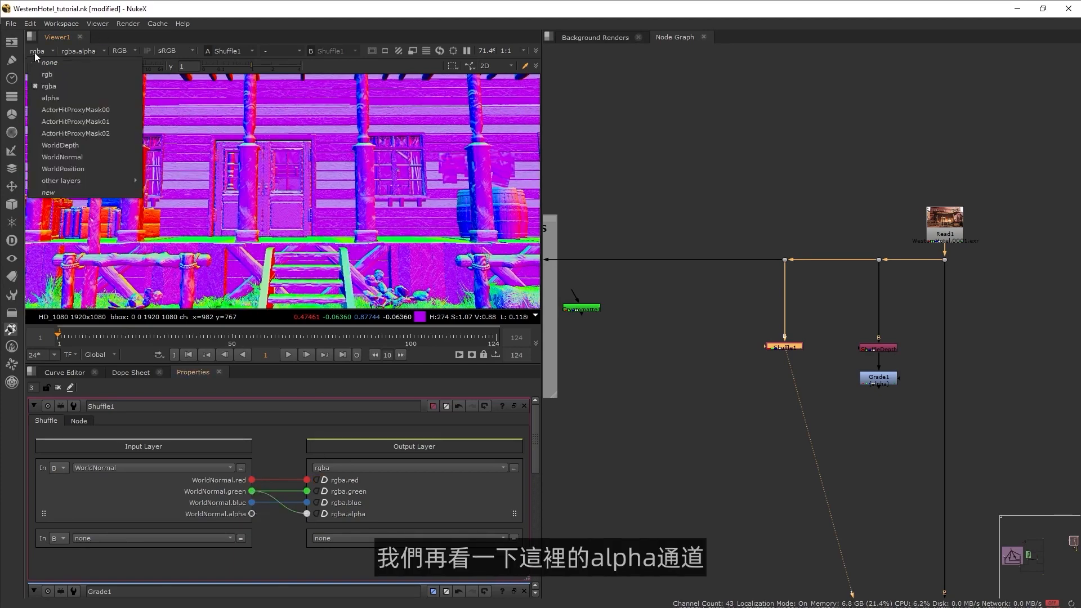
click(64, 99)
Step: Add an Invert node and connect it below Shuffle1
key(Tab)
text(invert)
click(759, 403)
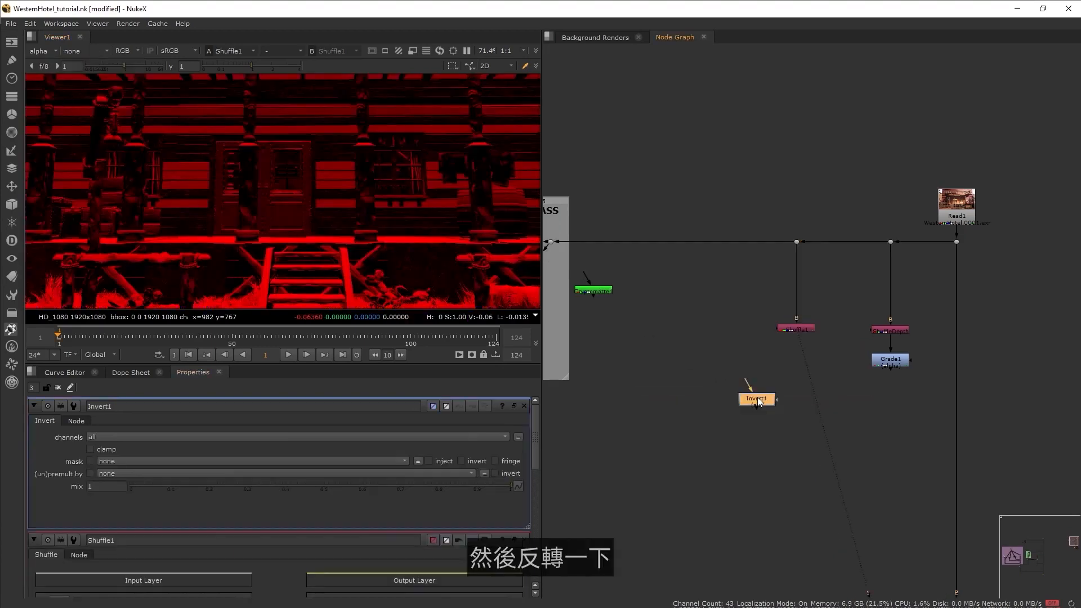
drag(760, 400, 793, 377)
Step: Add a second Grade node, connect it below Invert1, and set its channels to alpha
key(g)
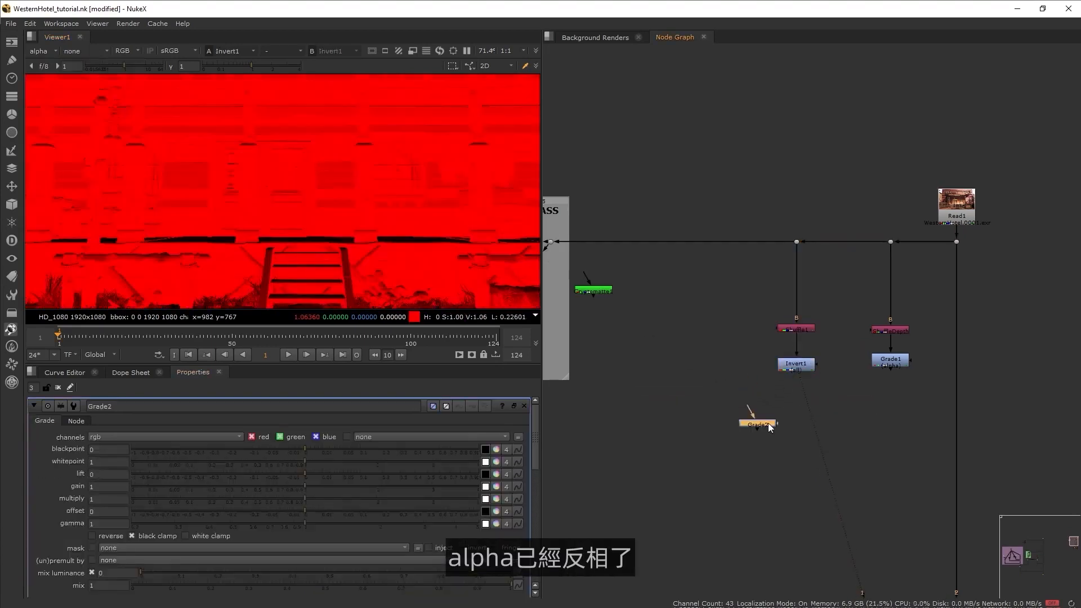
drag(770, 423, 801, 415)
click(198, 436)
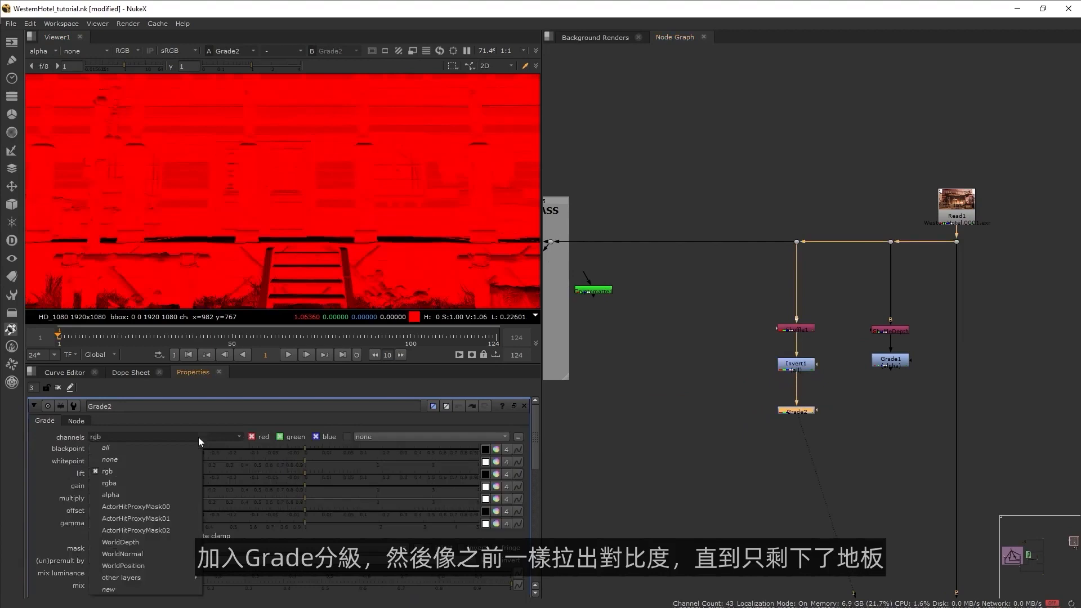
click(119, 495)
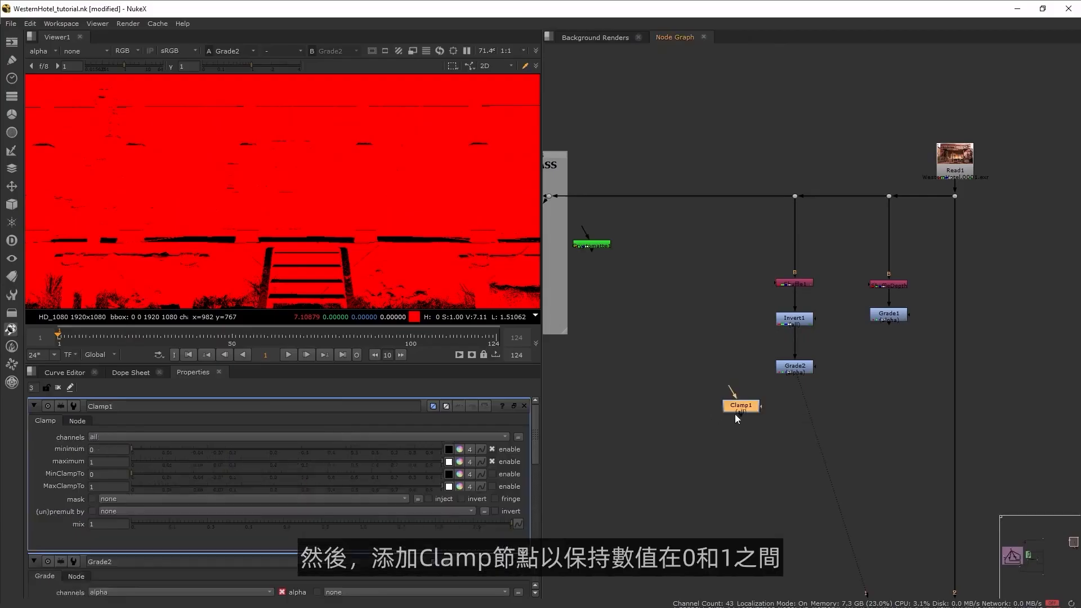
Step: Connect the Clamp node below Grade2 and add a Roto node below it
drag(741, 413, 793, 415)
key(o)
drag(742, 462, 806, 447)
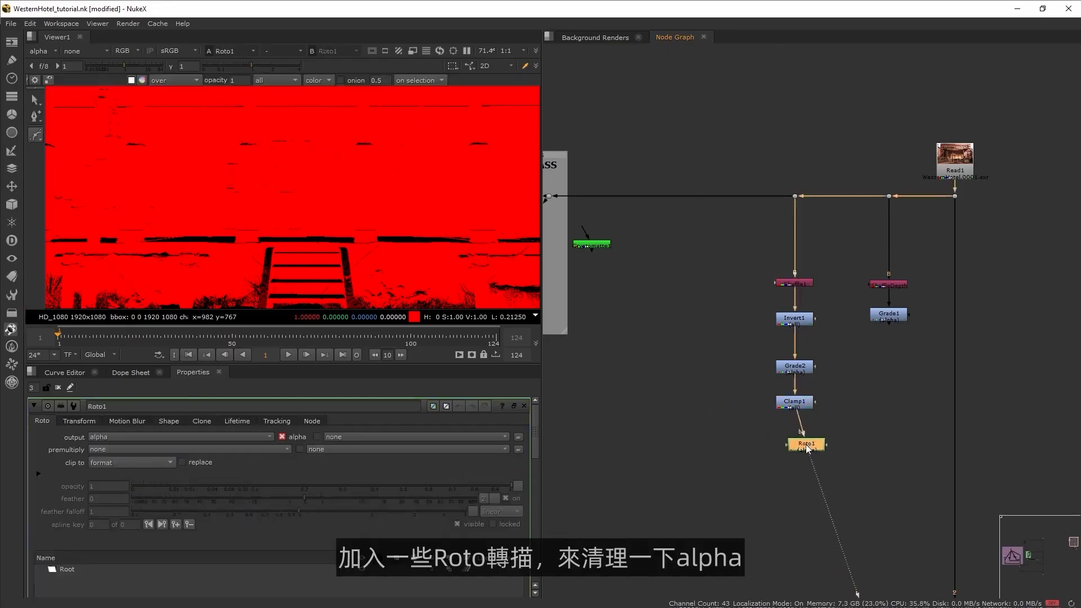
Step: Draw a closed Bezier roto shape over the hotel wall area above the porch floor to clean up the alpha
click(126, 133)
click(103, 194)
click(114, 231)
click(132, 236)
click(509, 126)
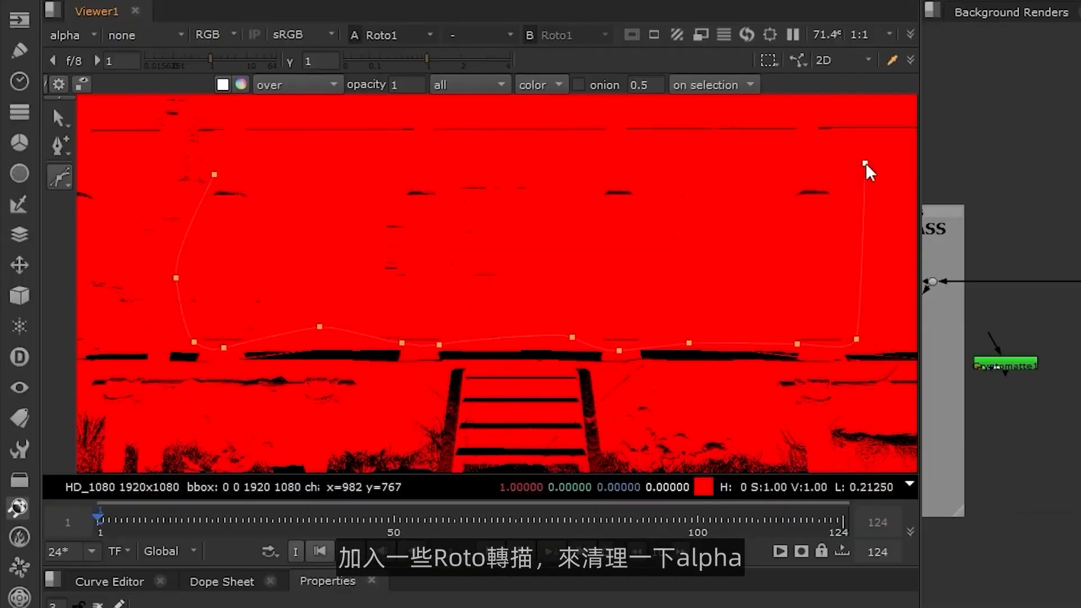
click(125, 134)
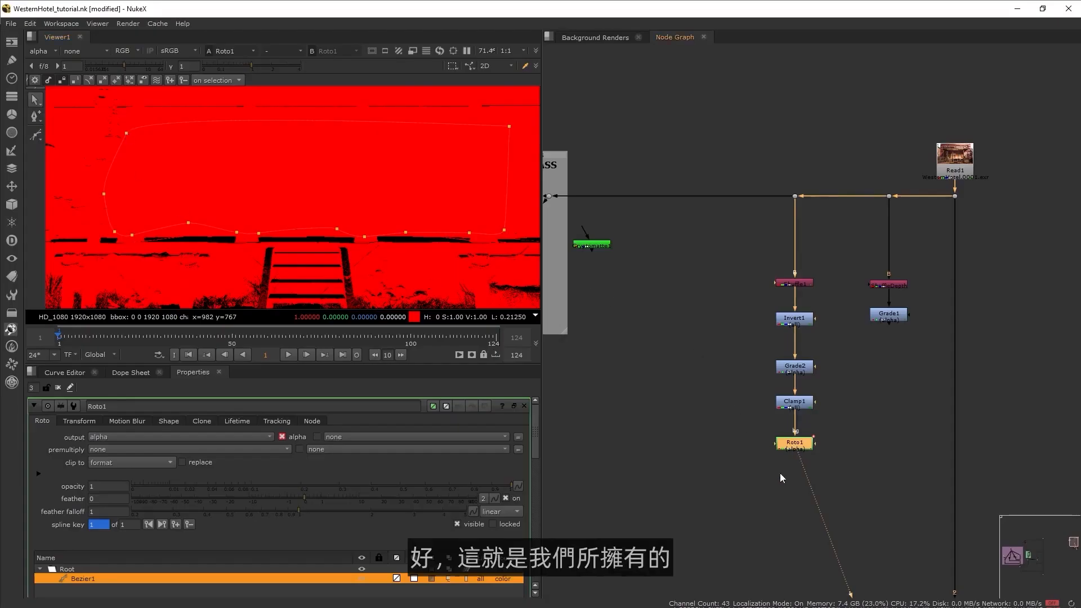
click(779, 472)
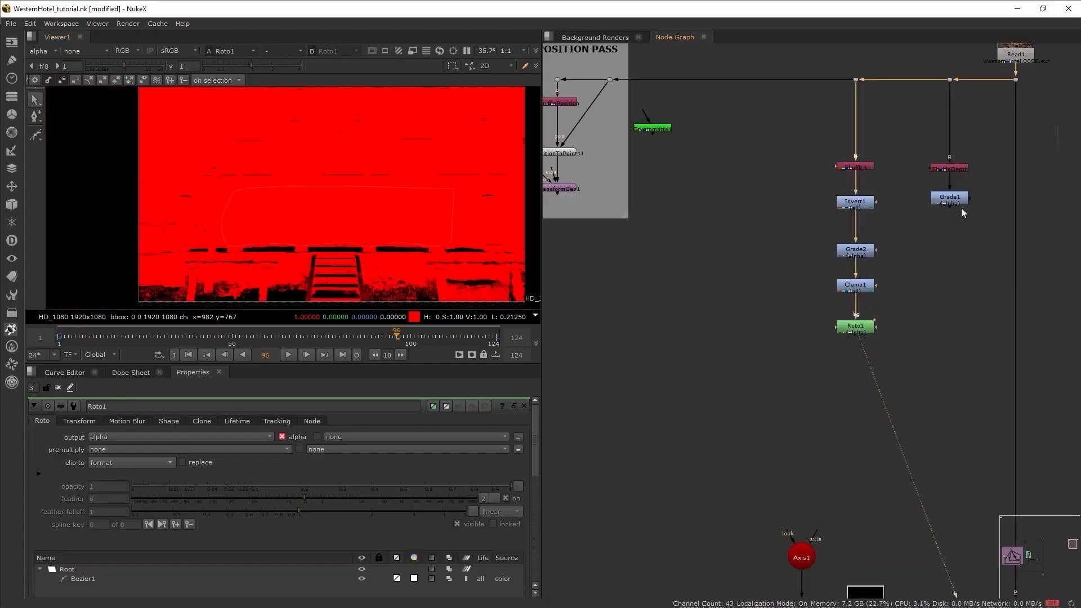
Step: Add a Merge node below Roto1, connect its A input to Grade1, and set its operation to mask
click(949, 201)
key(1)
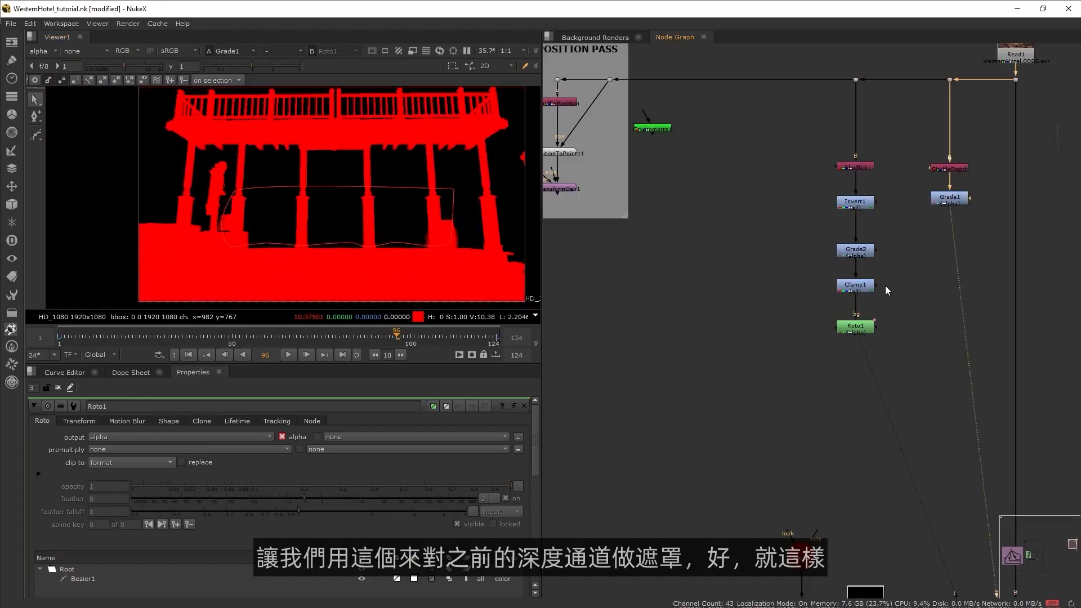
key(m)
drag(856, 367, 950, 201)
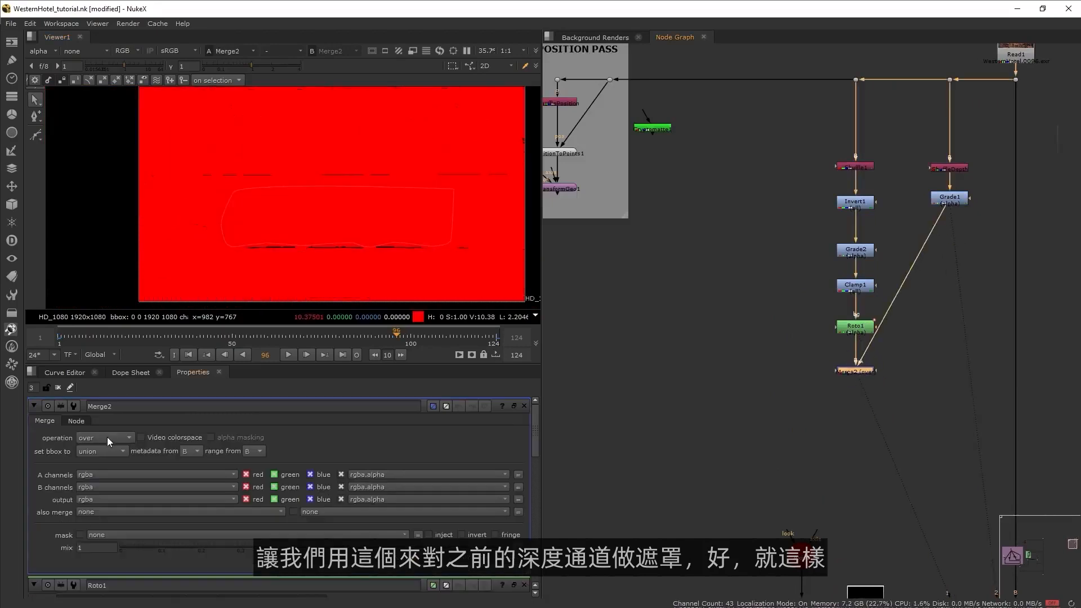
click(105, 437)
click(107, 359)
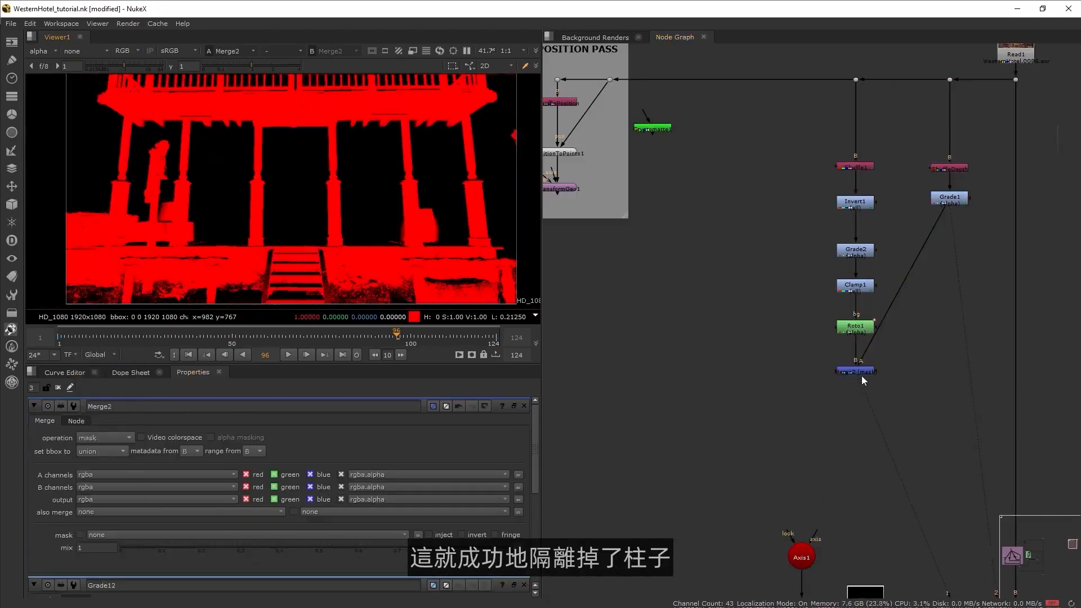
Step: Examine the isolated pillars in the Merge2 alpha and show Merge1 in the viewer with the rgba channels
click(861, 374)
key(1)
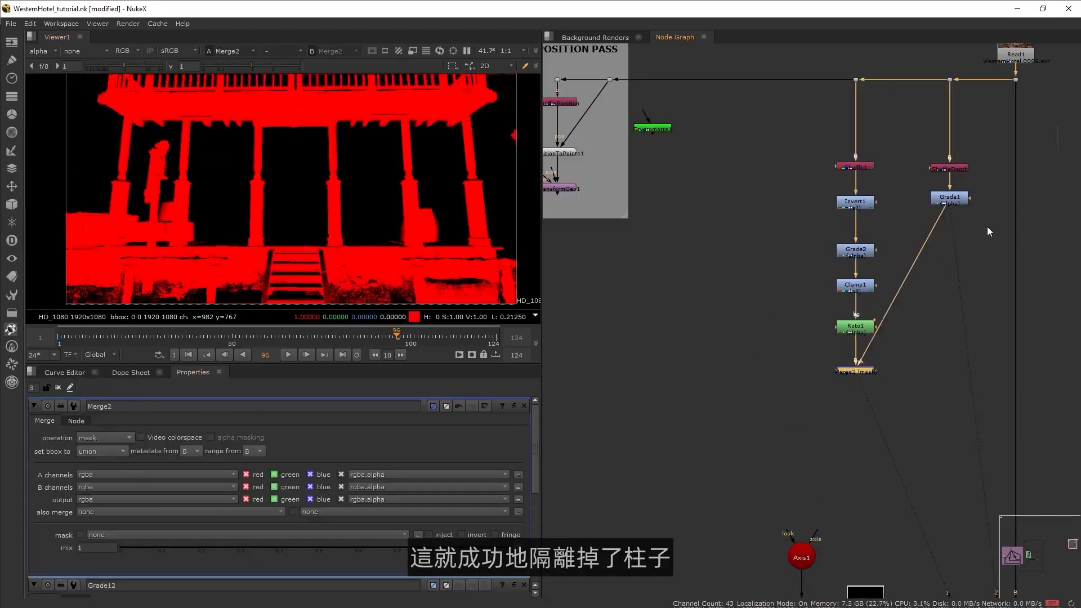
click(987, 229)
key(2)
key(1)
key(2)
key(1)
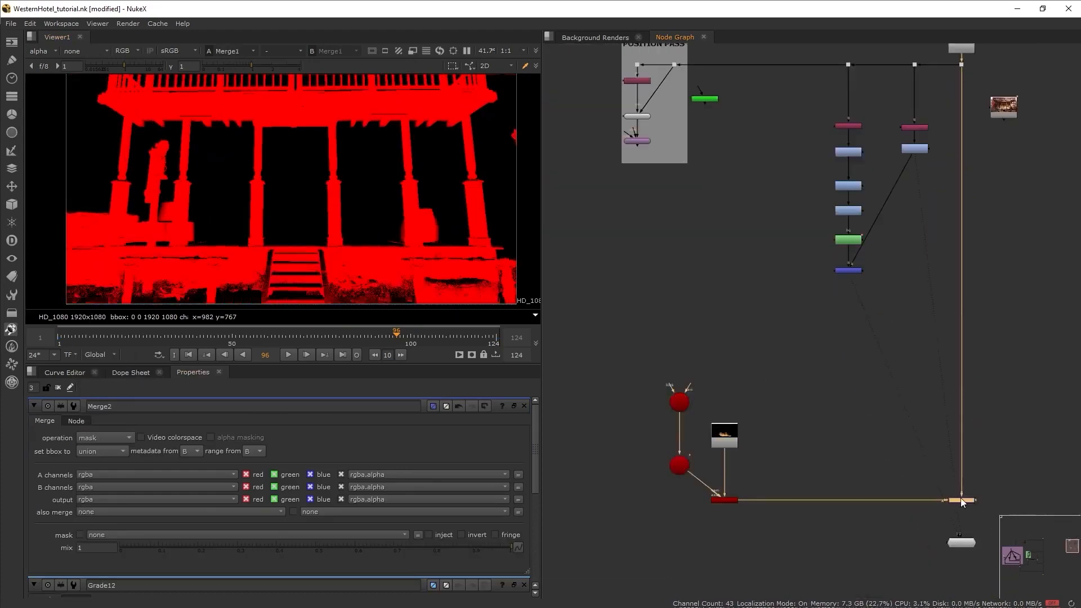
click(42, 51)
click(51, 82)
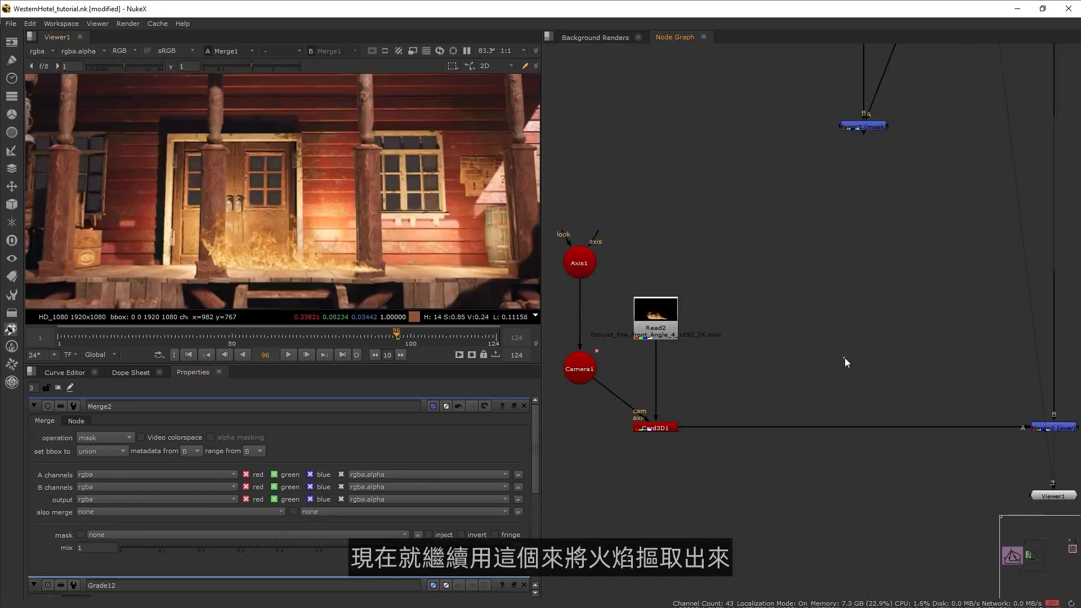
Step: Insert a Merge node between Card3D1 and Merge1, connect its A input to Merge2, and change its operation to cut the pillars out of the fire
key(m)
drag(844, 356, 862, 126)
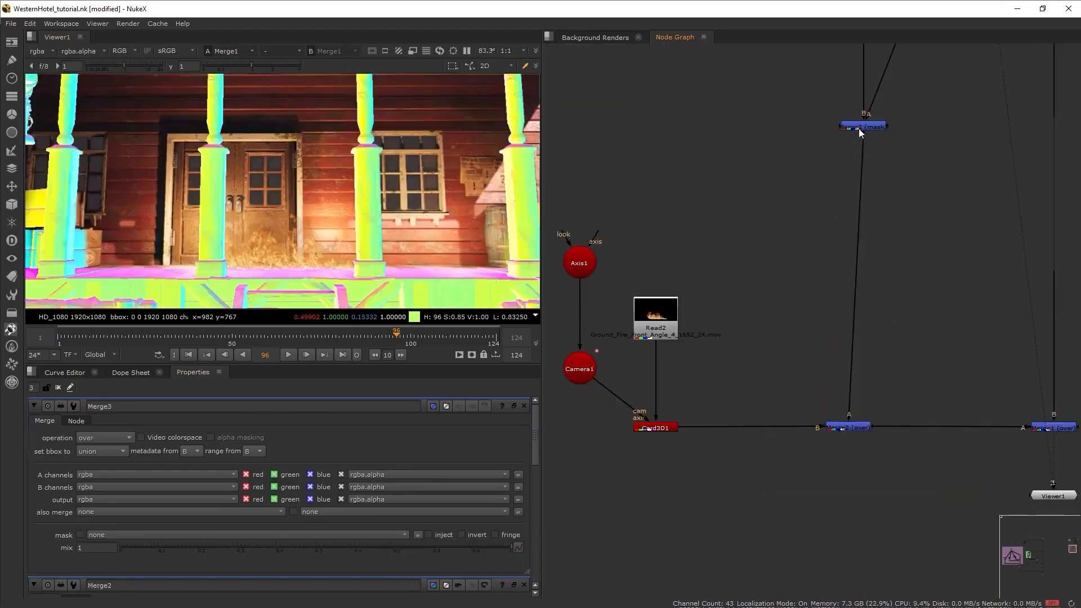
click(93, 438)
click(96, 498)
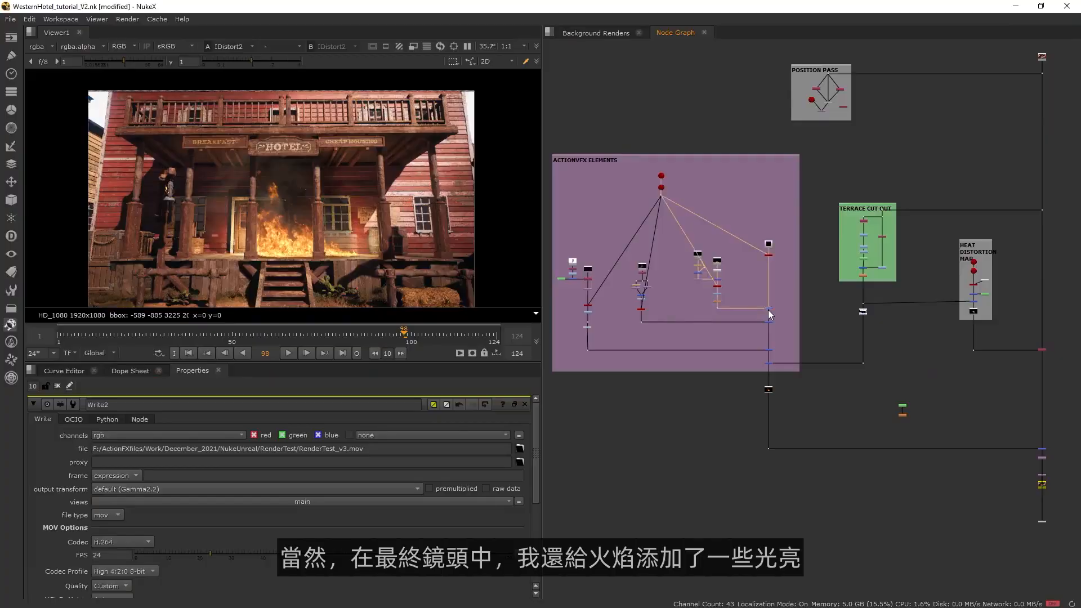
Step: Examine the finished composite by viewing the ActionVFX element merges in succession, from the glowing fire to the cut-out result, and the final IDistort2 output
key(1)
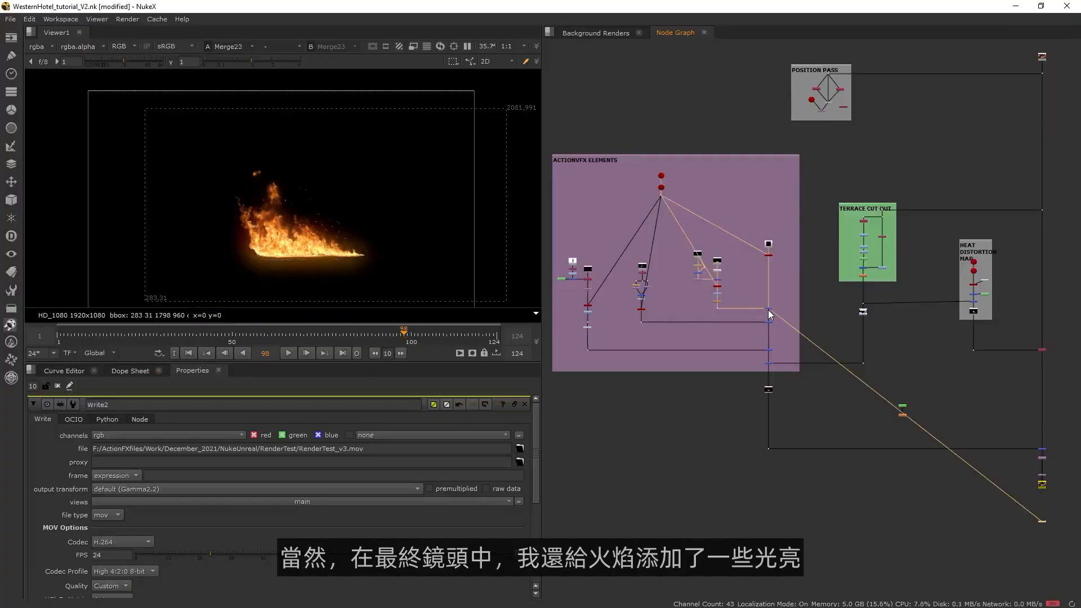
click(767, 323)
key(1)
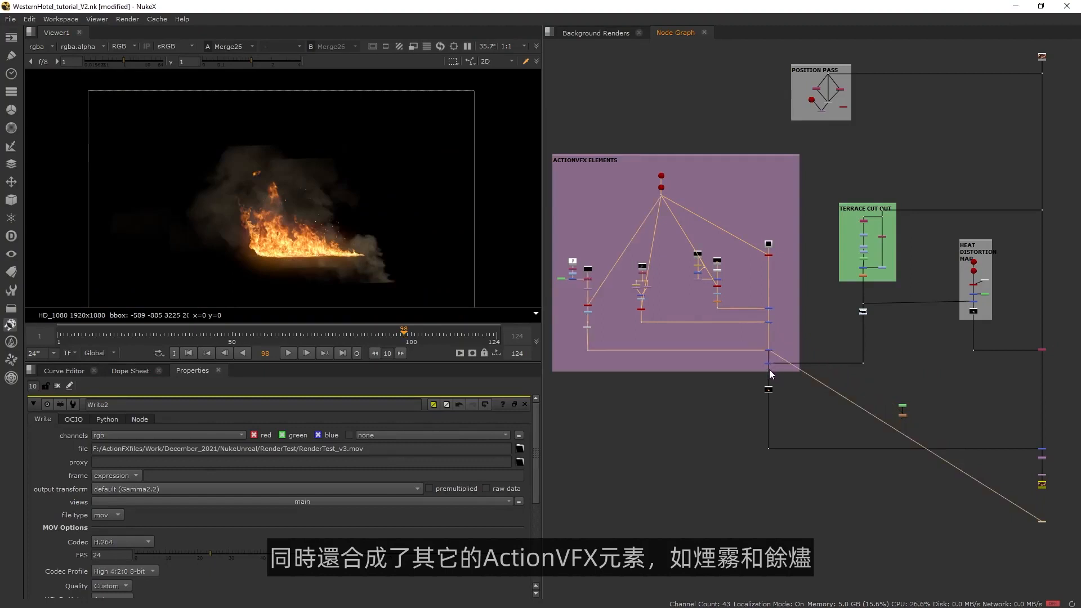
click(768, 363)
key(1)
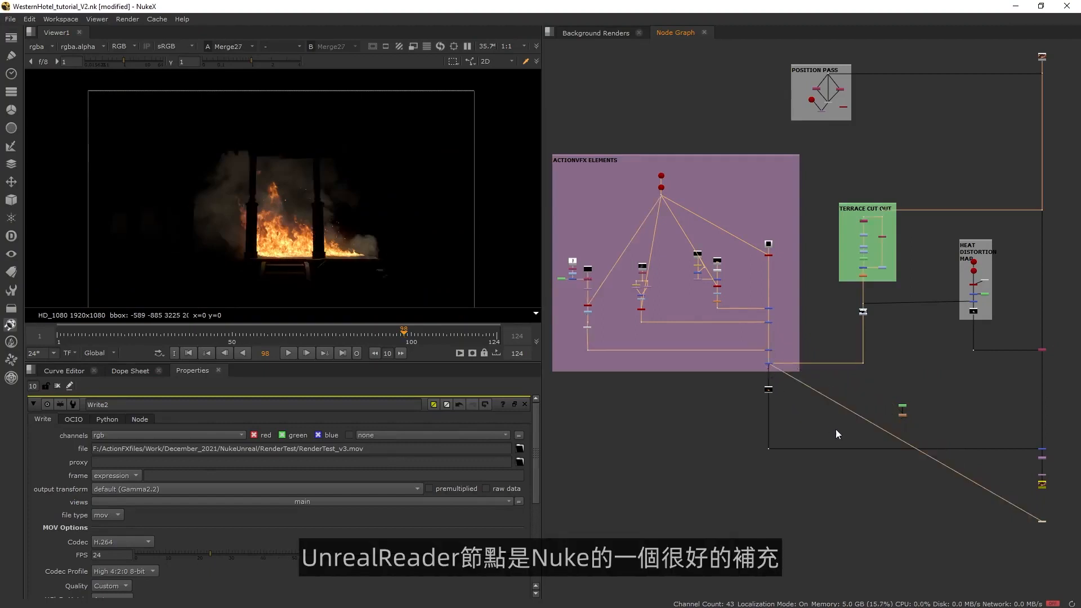
click(1042, 457)
key(1)
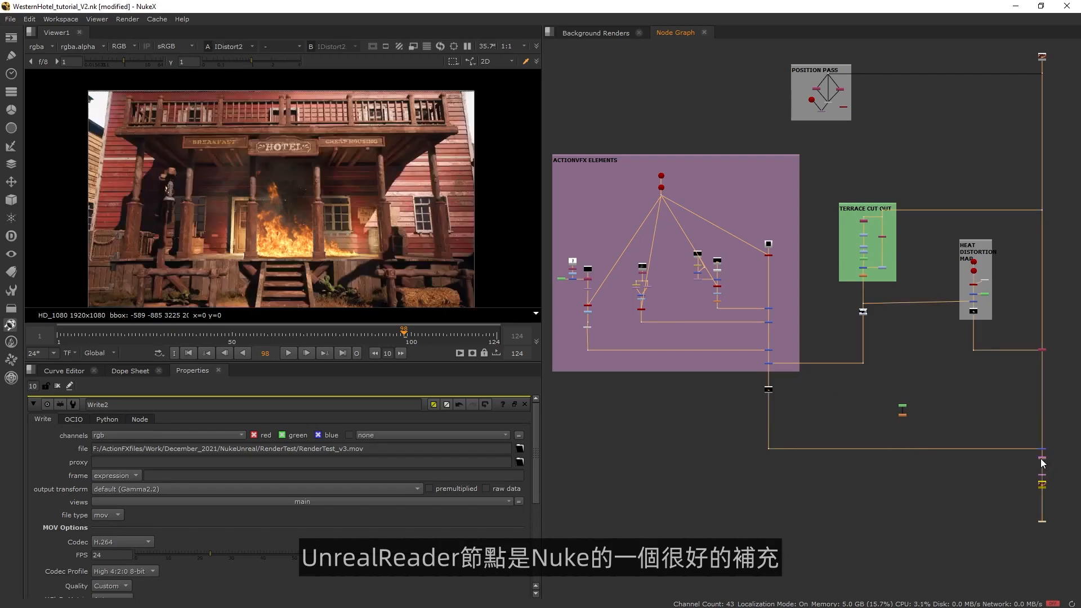